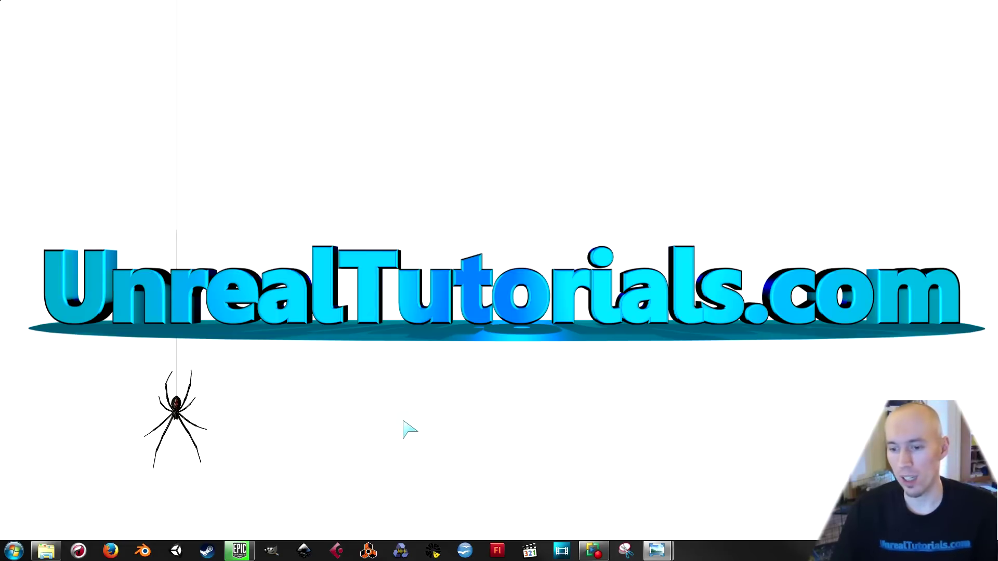
Open unrealtutorials.com in Firefox.
click(112, 550)
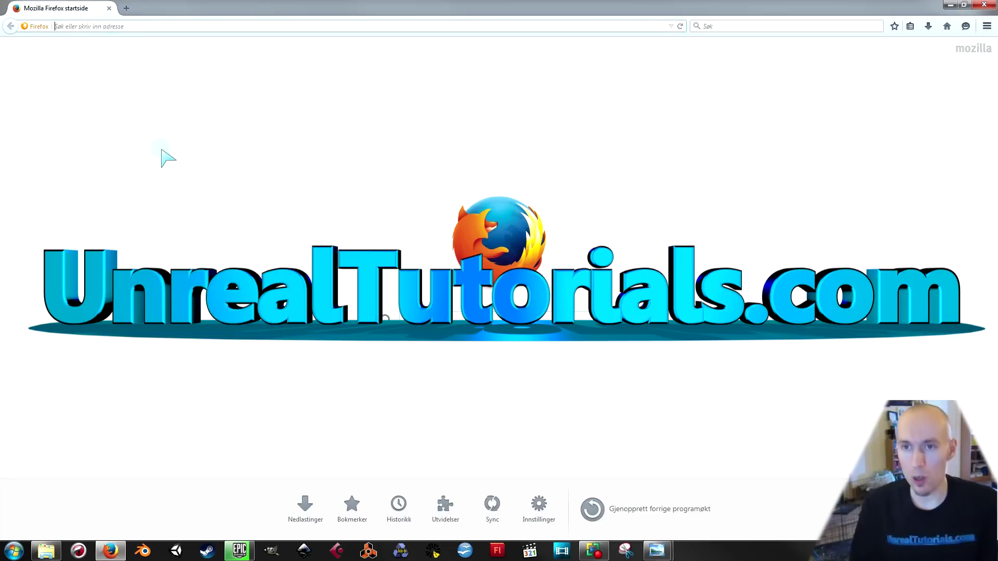
text(unrealtutorials.com)
key(Return)
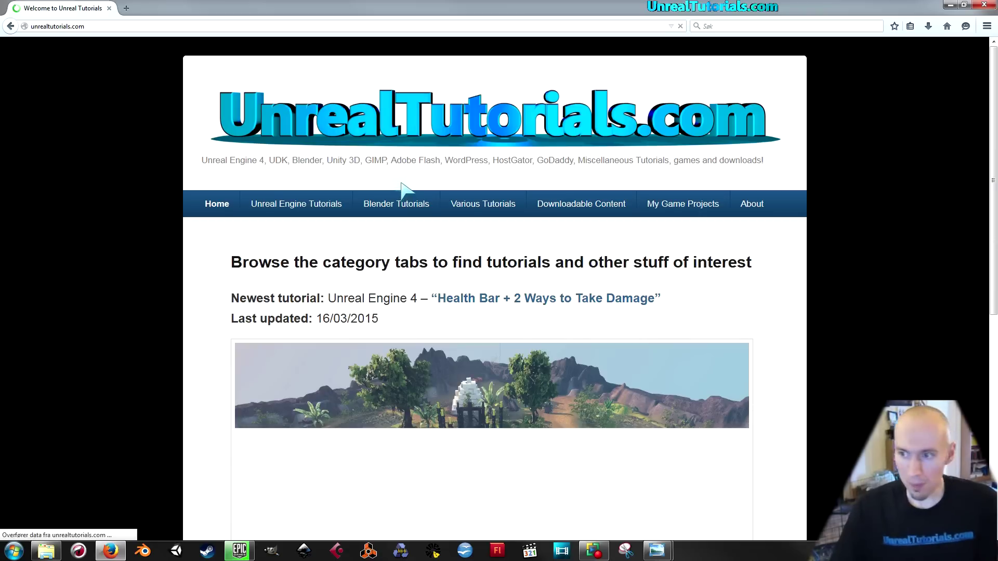
Open the Downloadable Content page and scroll to the Health Pick-Up Mesh Pack section.
click(569, 205)
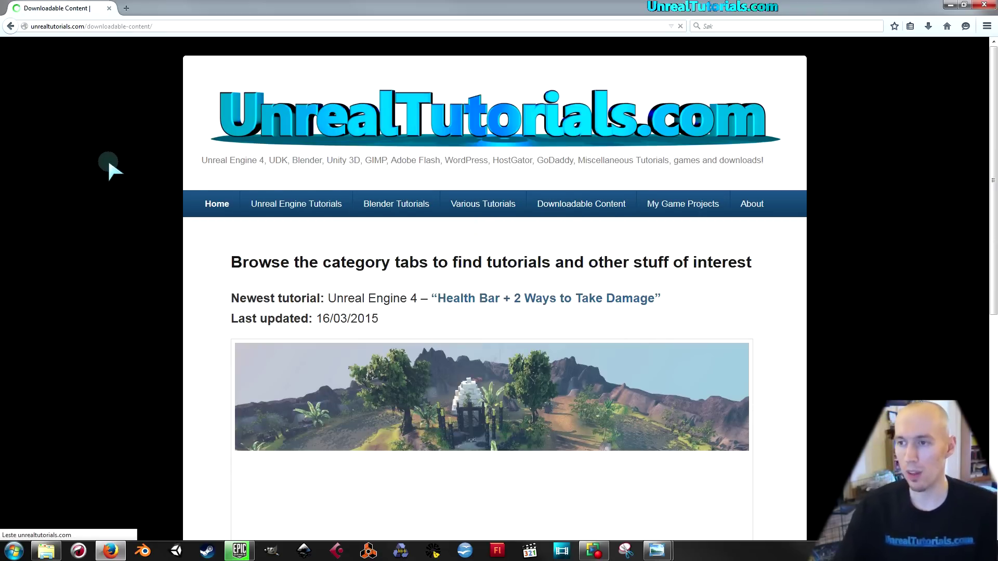
scroll(108, 157, down, 4)
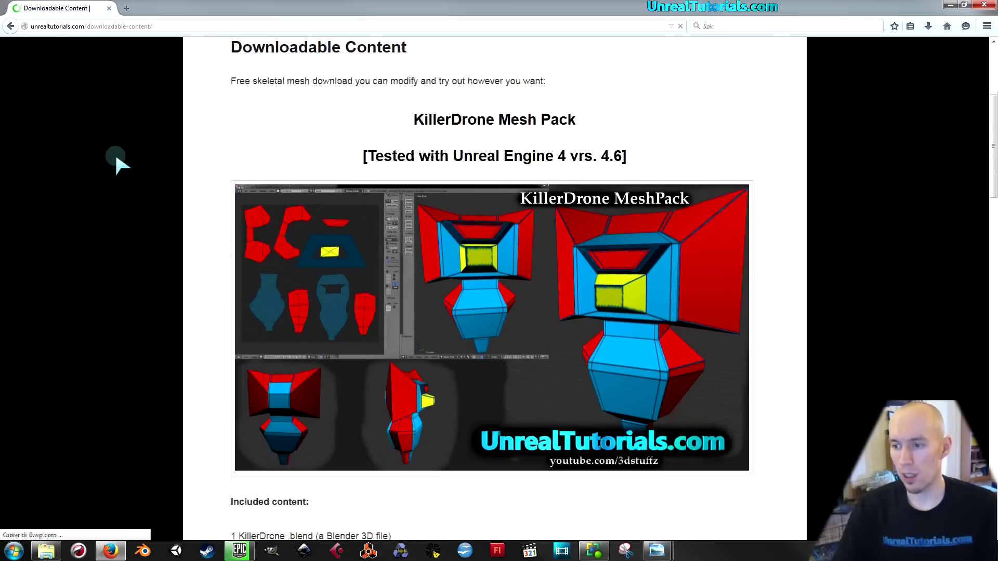
scroll(114, 151, down, 5)
scroll(119, 152, down, 3)
scroll(120, 155, down, 7)
scroll(120, 155, down, 4)
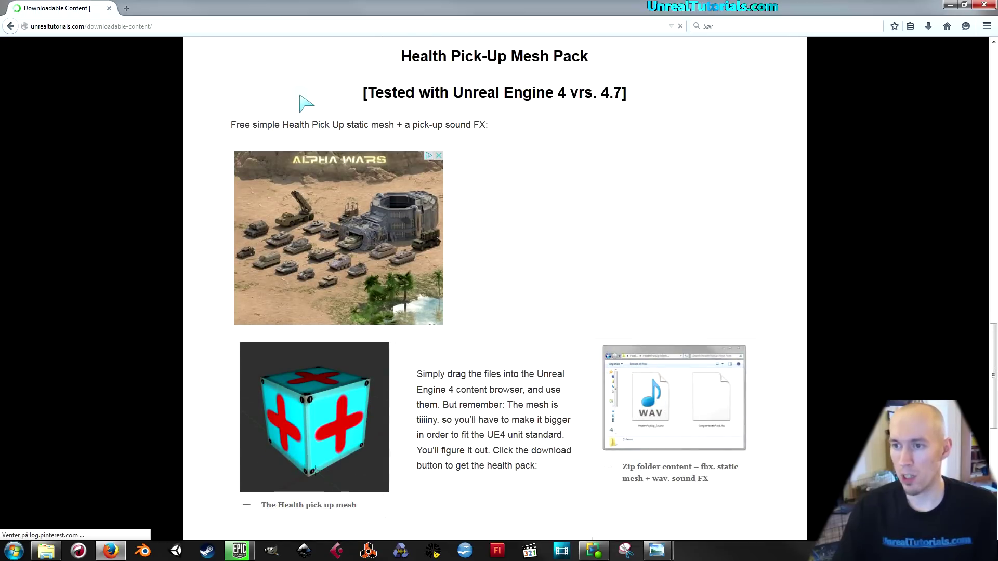
scroll(226, 104, down, 5)
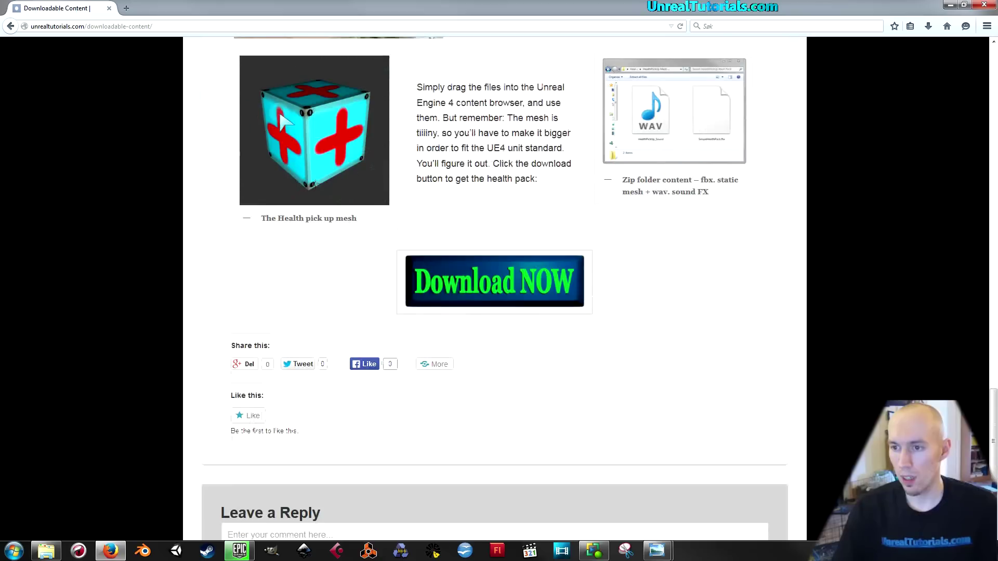
ctrl+scroll(245, 146, up, 1)
ctrl+scroll(254, 164, up, 1)
ctrl+scroll(262, 182, up, 1)
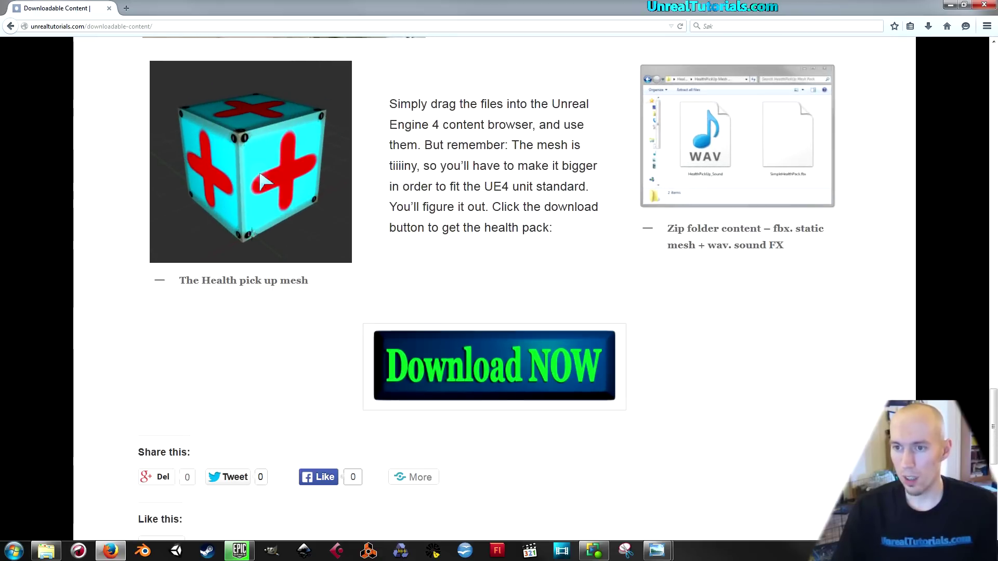
Download HealthPickUp-Mesh-Pack.zip and dismiss the save prompt.
click(203, 236)
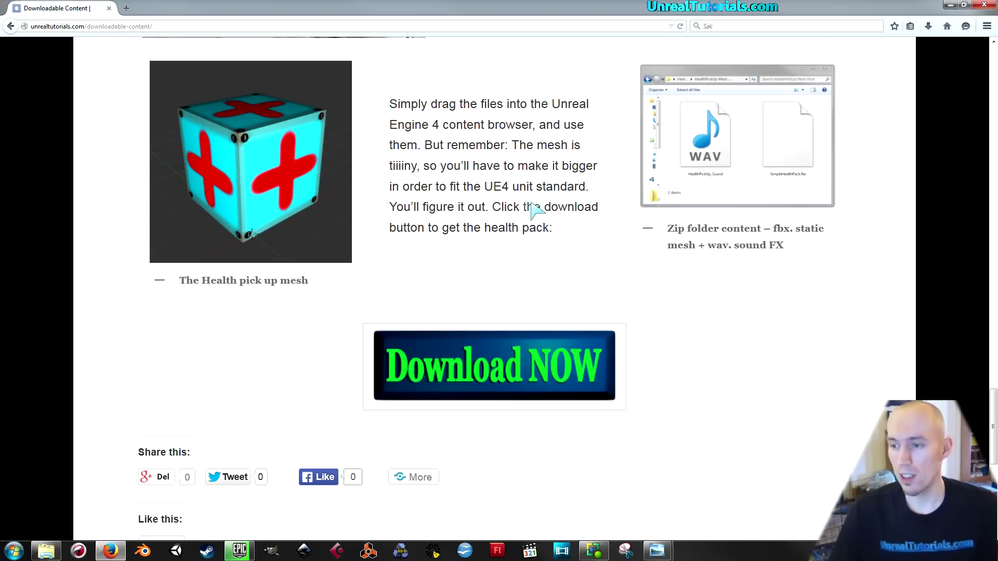
click(479, 352)
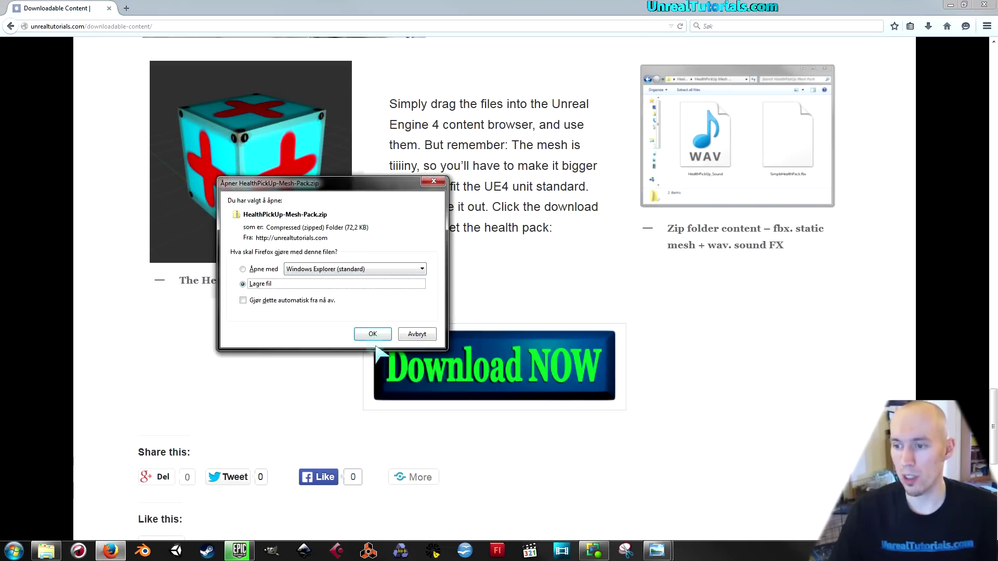
click(414, 334)
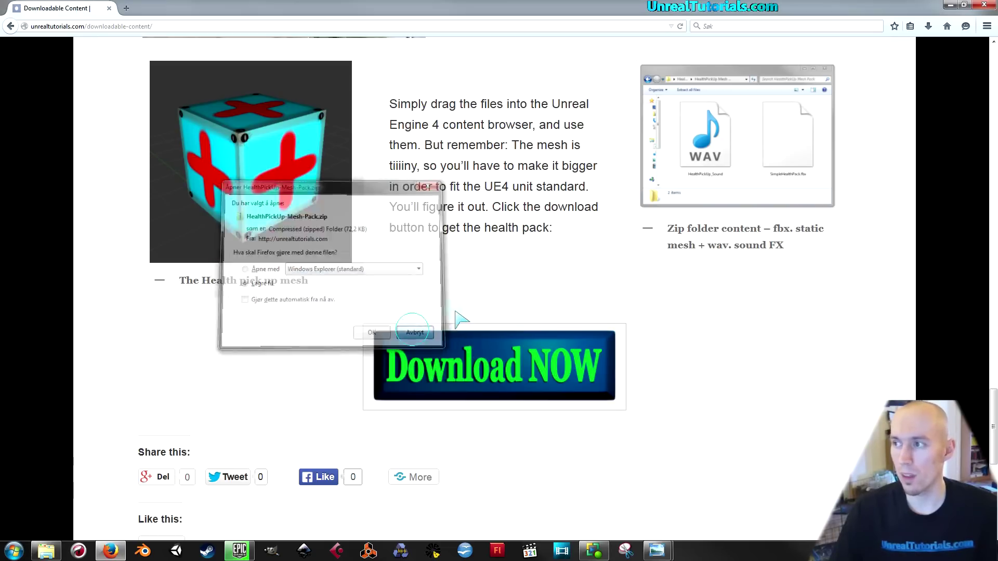
Close Firefox and open the HealthPickUp Mesh Pack folder on the desktop.
click(984, 4)
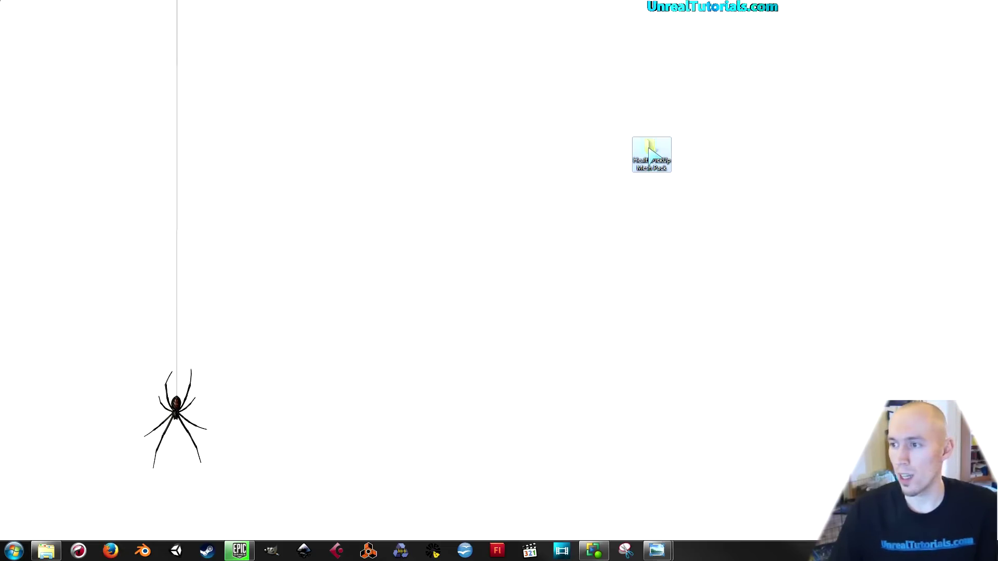
double_click(650, 150)
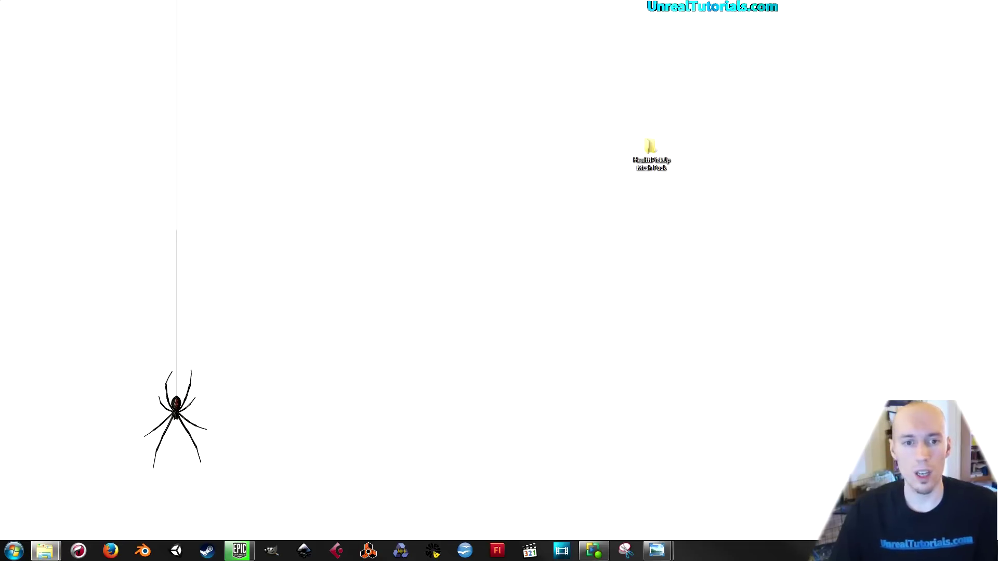
double_click(645, 148)
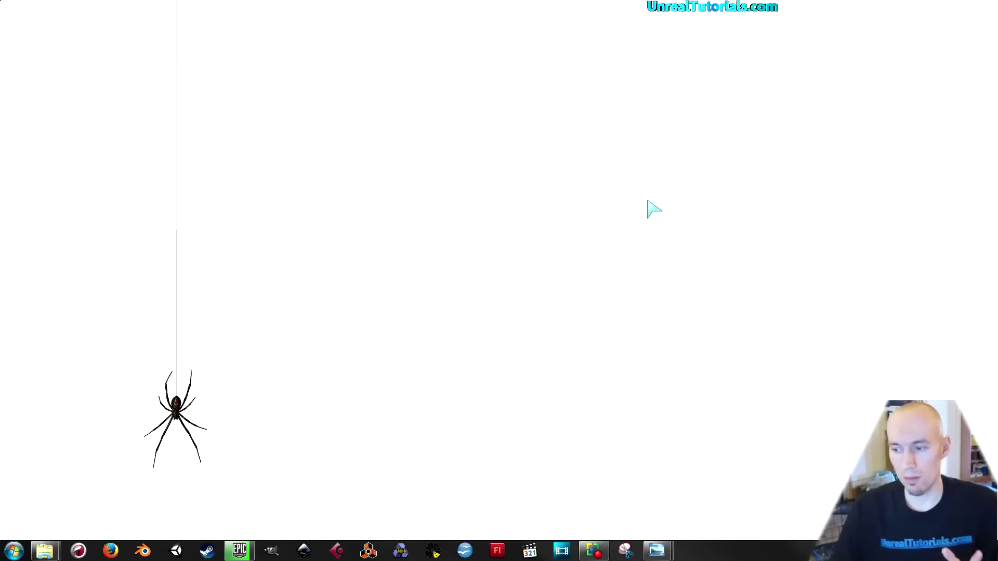
Launch the HealthBarTutorial project from the Epic Games Launcher library.
click(239, 550)
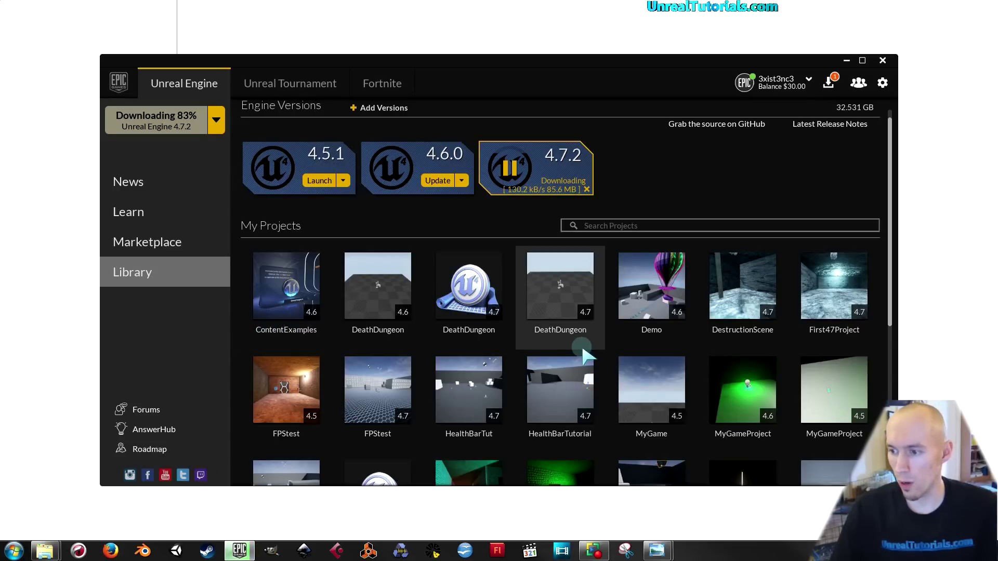
double_click(555, 392)
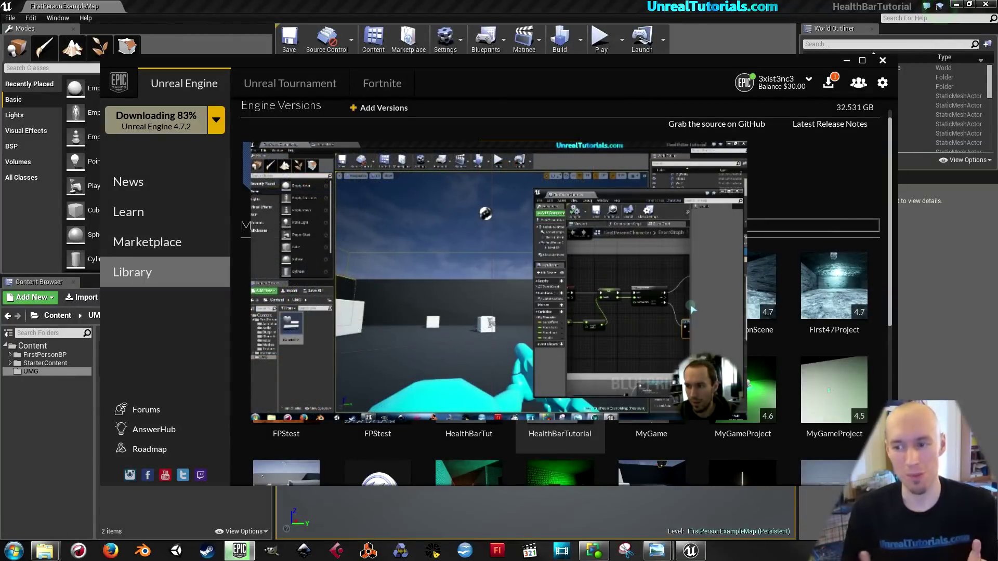
Open the FirstPersonCharacter blueprint and inspect its Health variable.
click(845, 60)
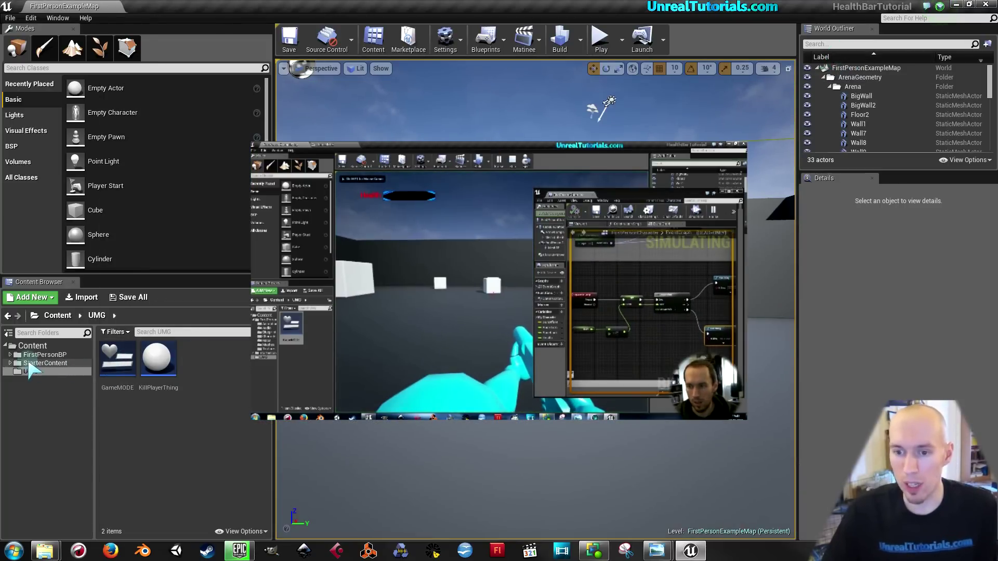
click(10, 355)
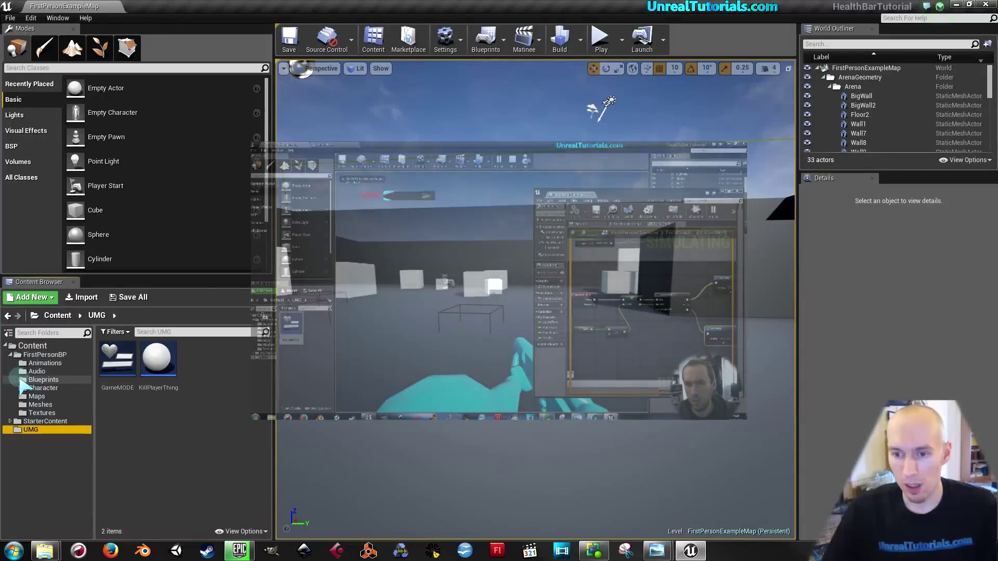
click(31, 388)
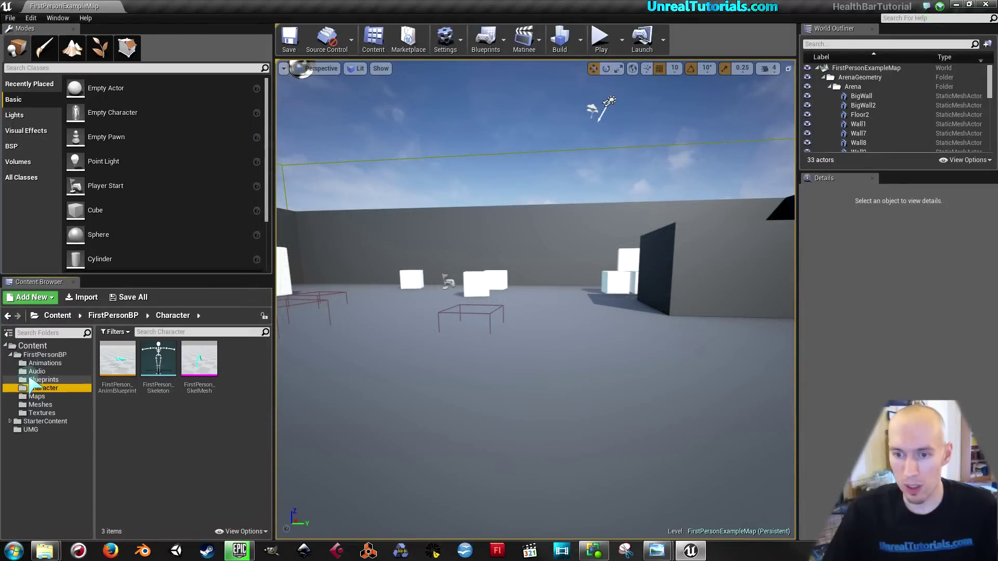
click(32, 380)
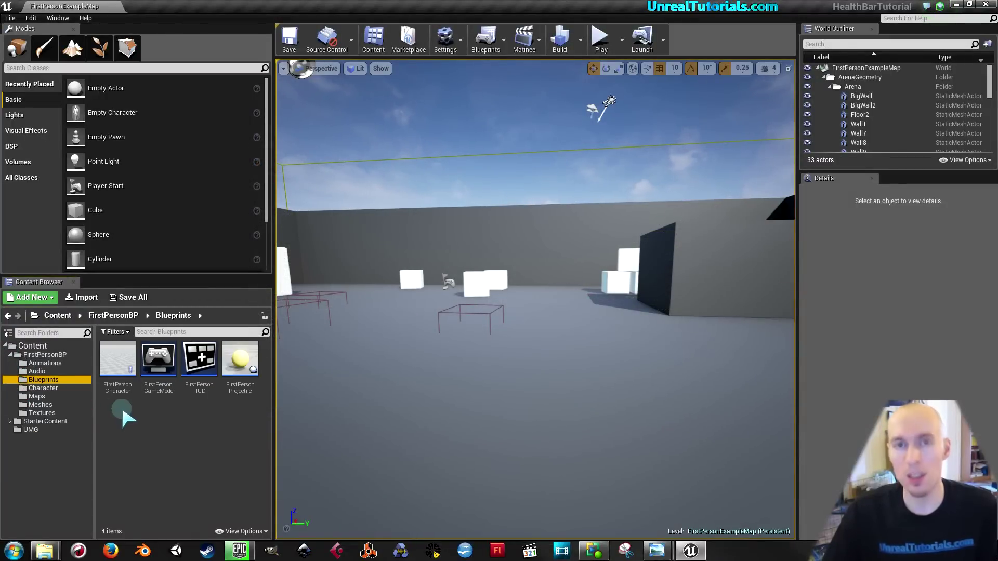
double_click(118, 367)
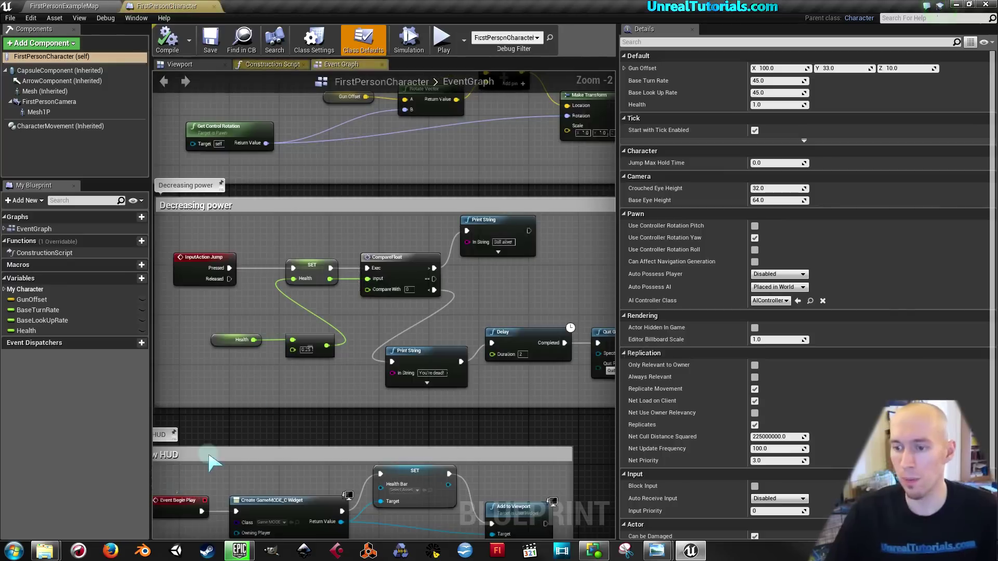
scroll(352, 389, up, 1)
right_drag(352, 390, 337, 436)
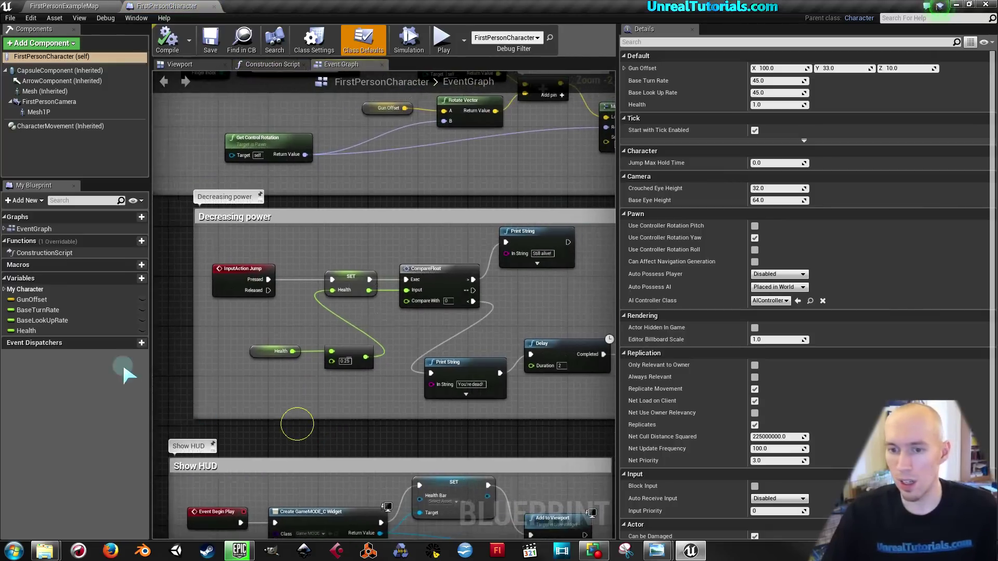
click(34, 333)
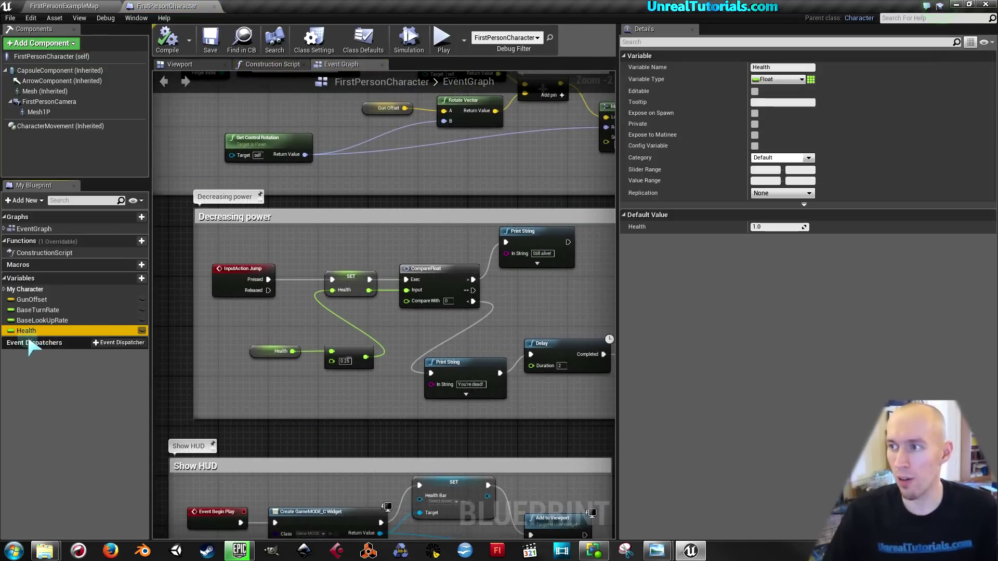
Open the GameMODE widget blueprint from the UMG folder and look through it.
click(78, 7)
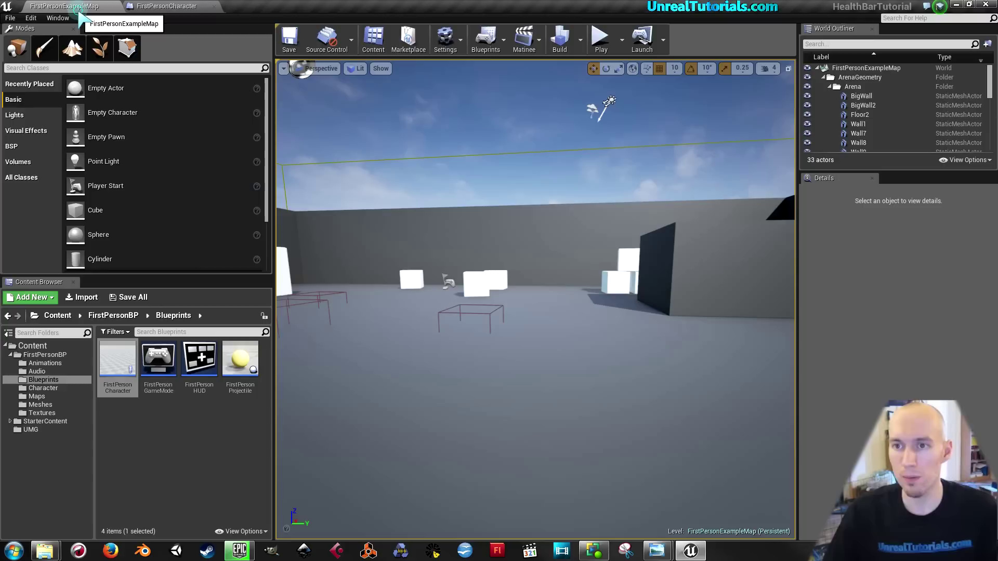
click(35, 431)
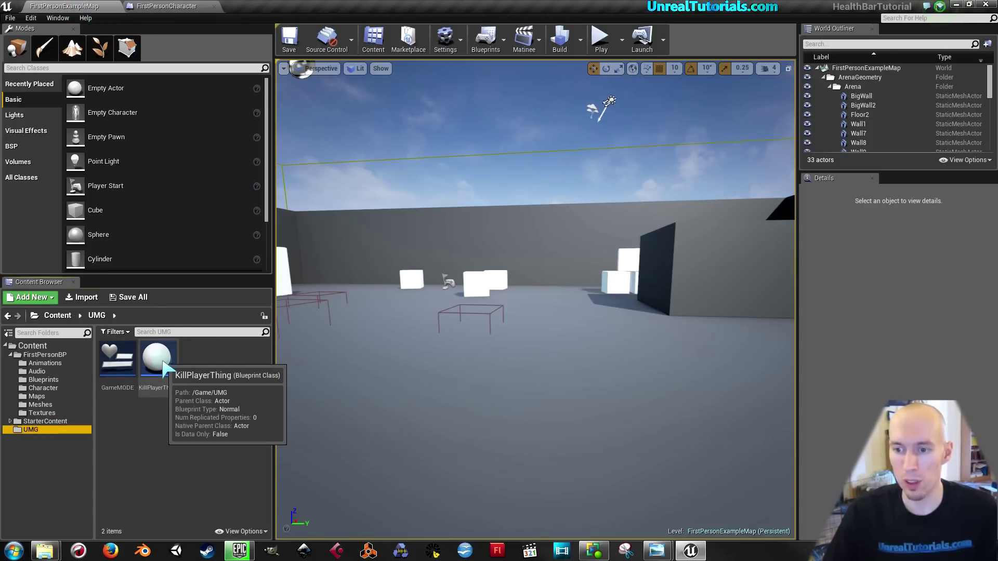
click(123, 370)
double_click(123, 370)
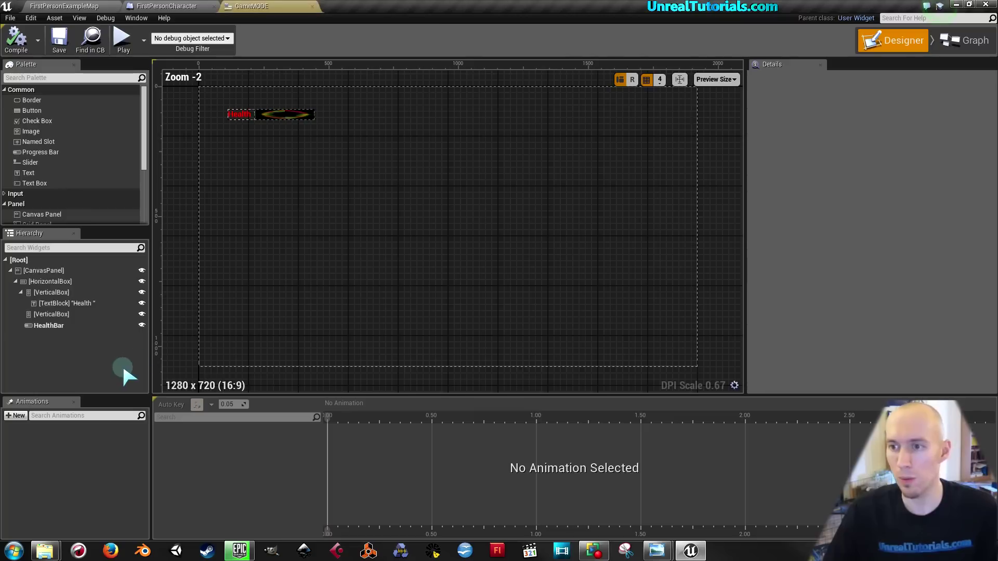
scroll(251, 104, up, 4)
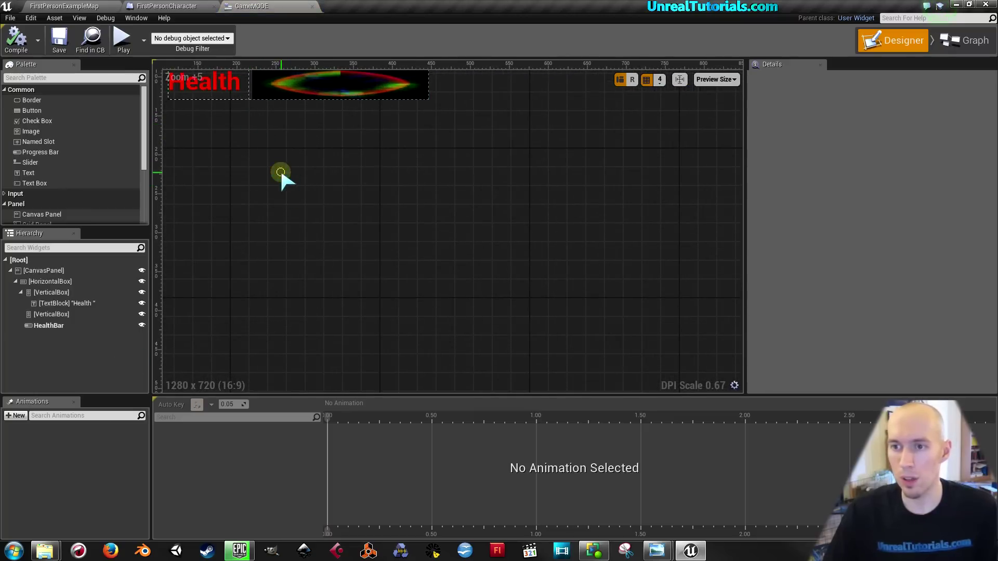
scroll(295, 231, down, 2)
scroll(290, 218, down, 1)
scroll(311, 216, down, 2)
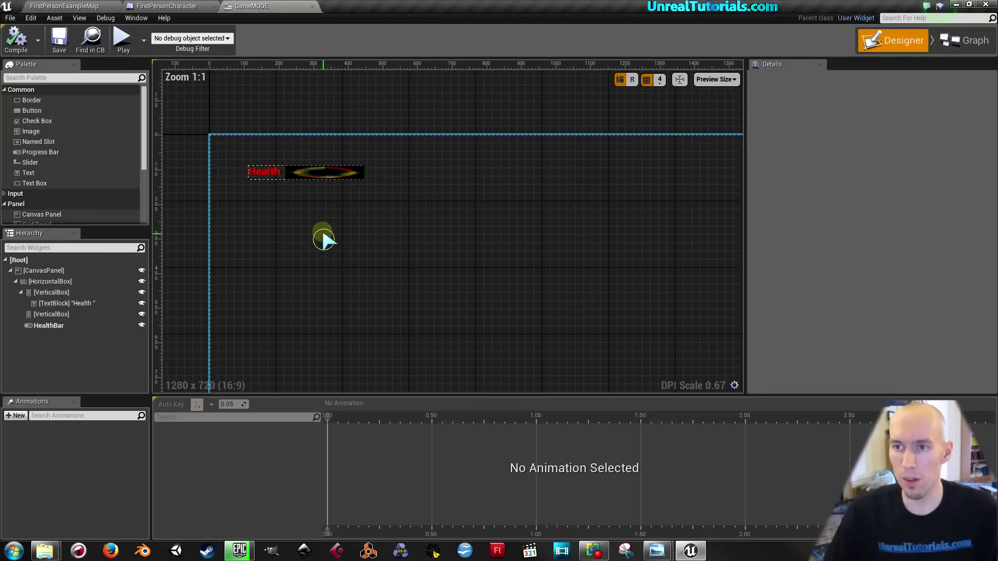
Review the KillPlayerThing blueprint, then close the KillPlayerThing, GameMODE and FirstPersonCharacter editors.
click(87, 7)
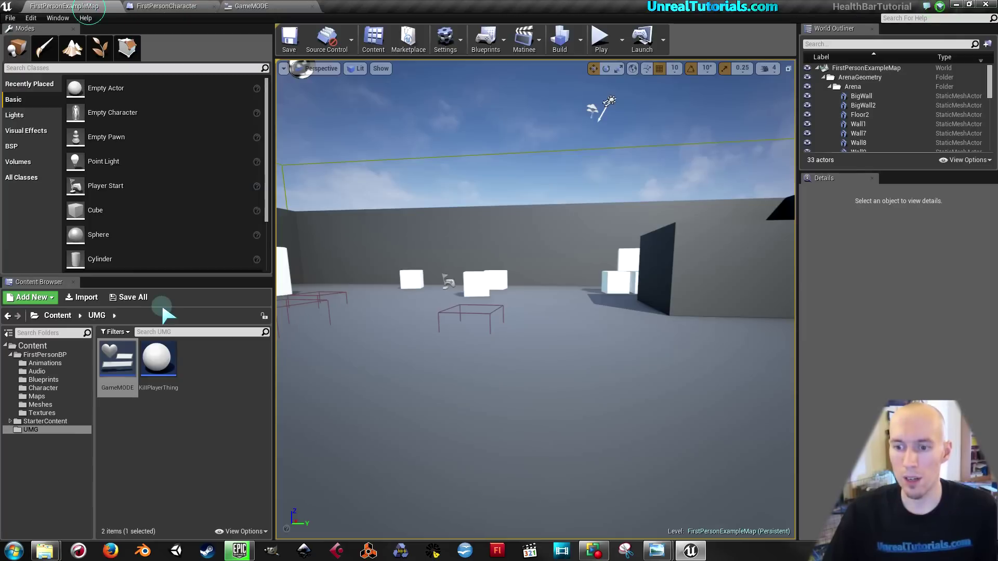
double_click(156, 363)
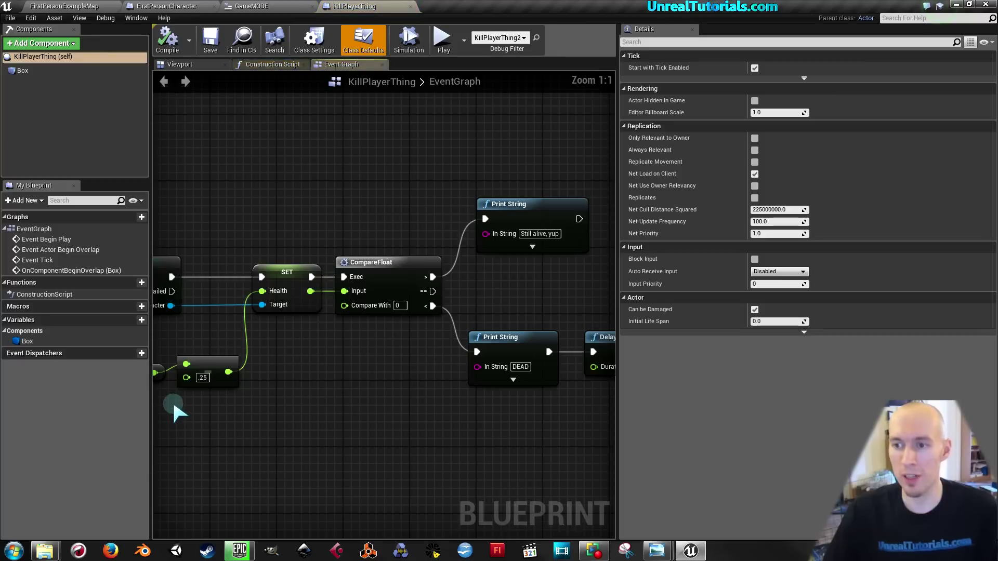
scroll(333, 166, down, 3)
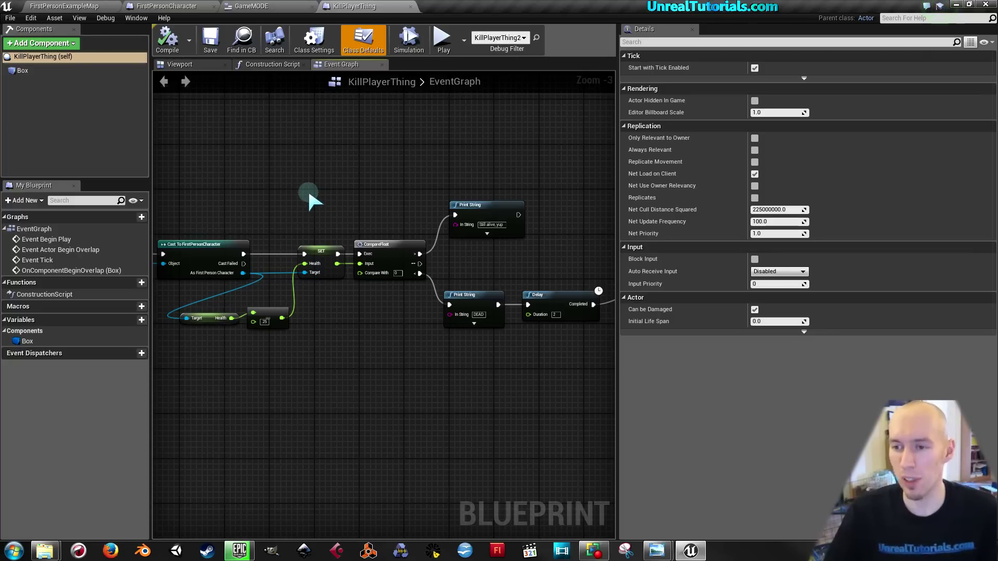
click(410, 7)
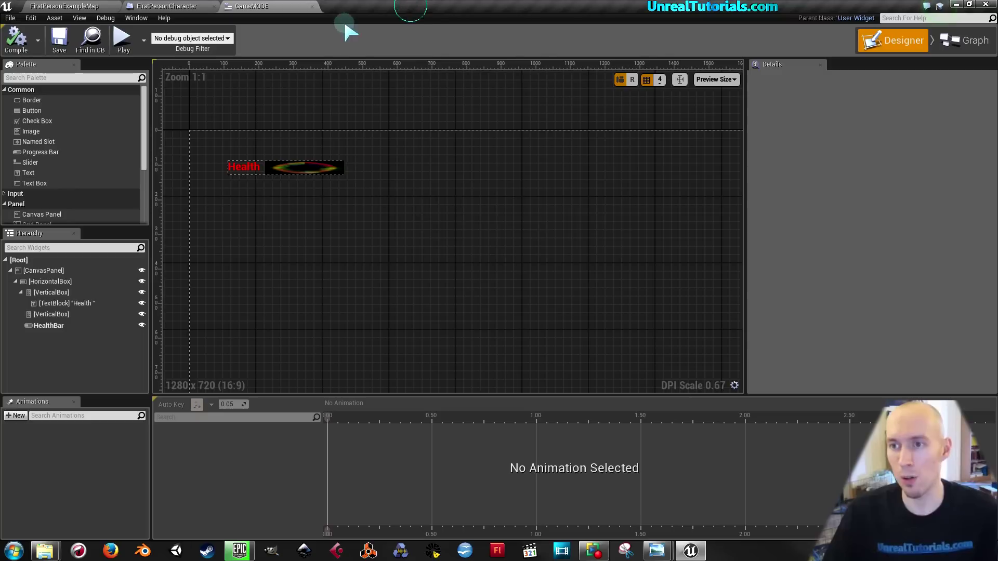
click(315, 6)
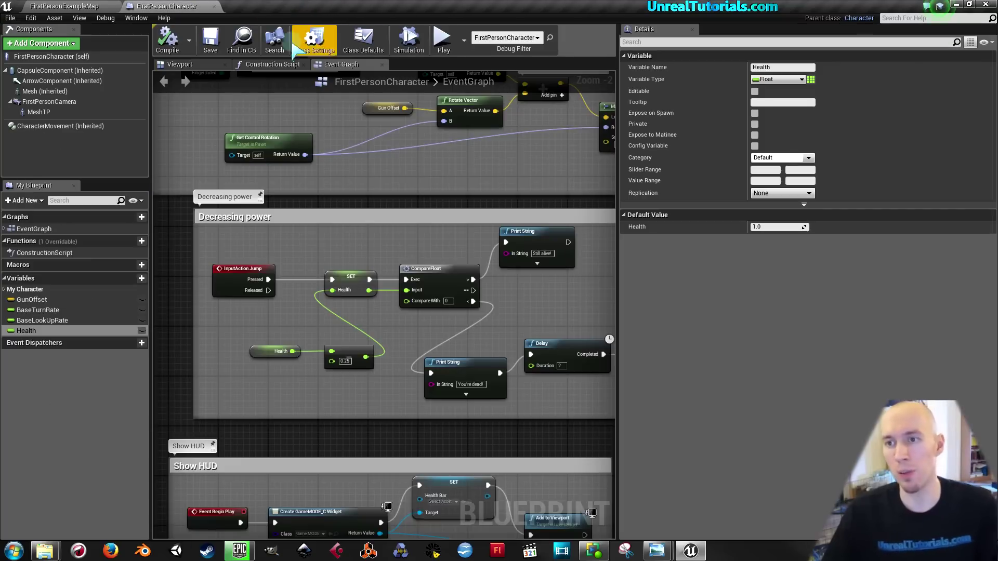
click(214, 7)
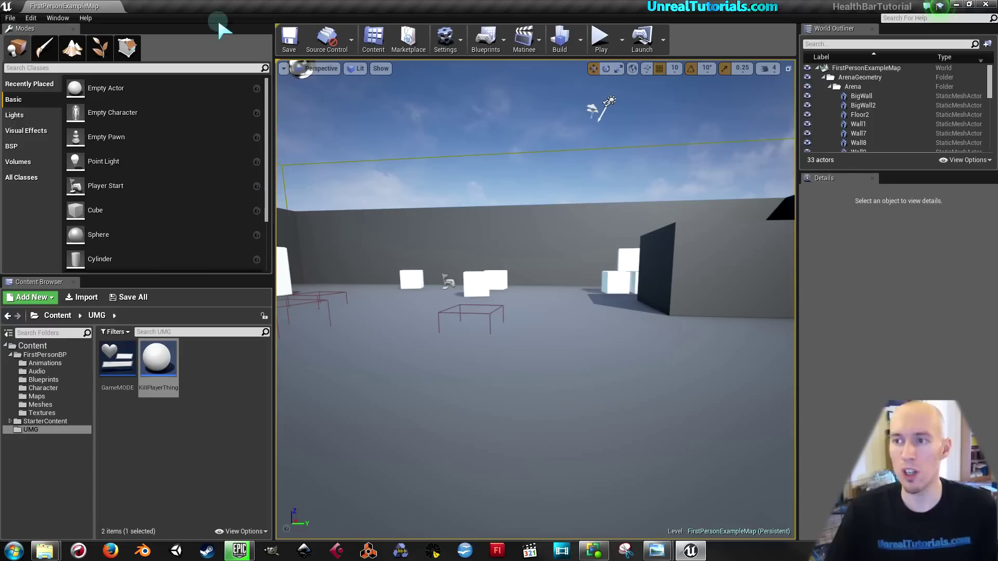
click(599, 37)
click(575, 63)
key(w)
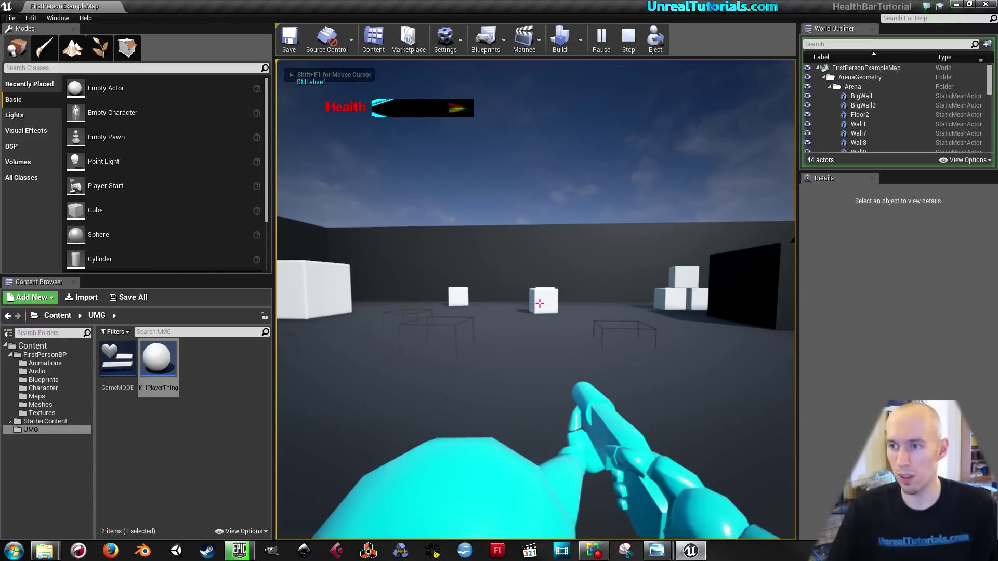
key(w)
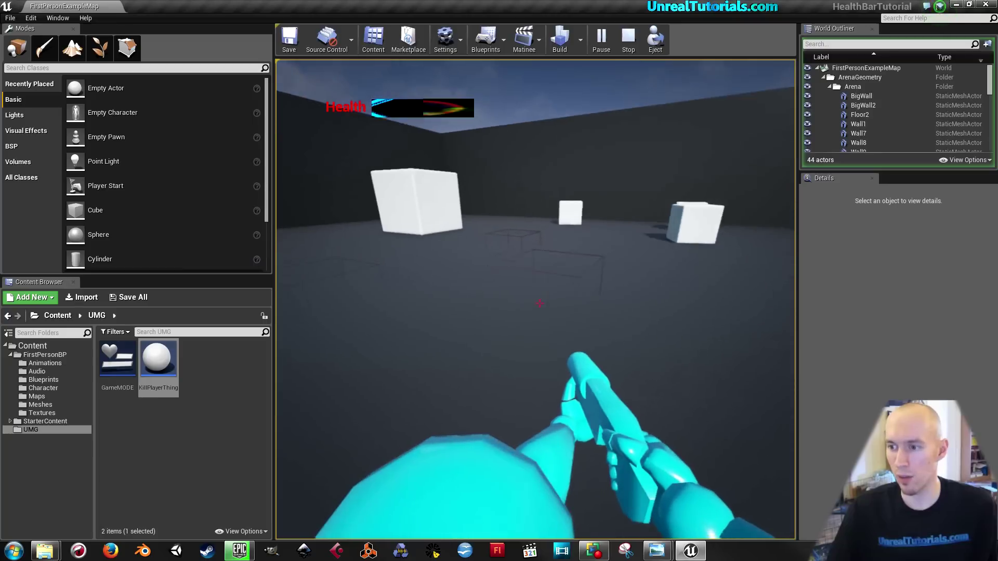
key(w)
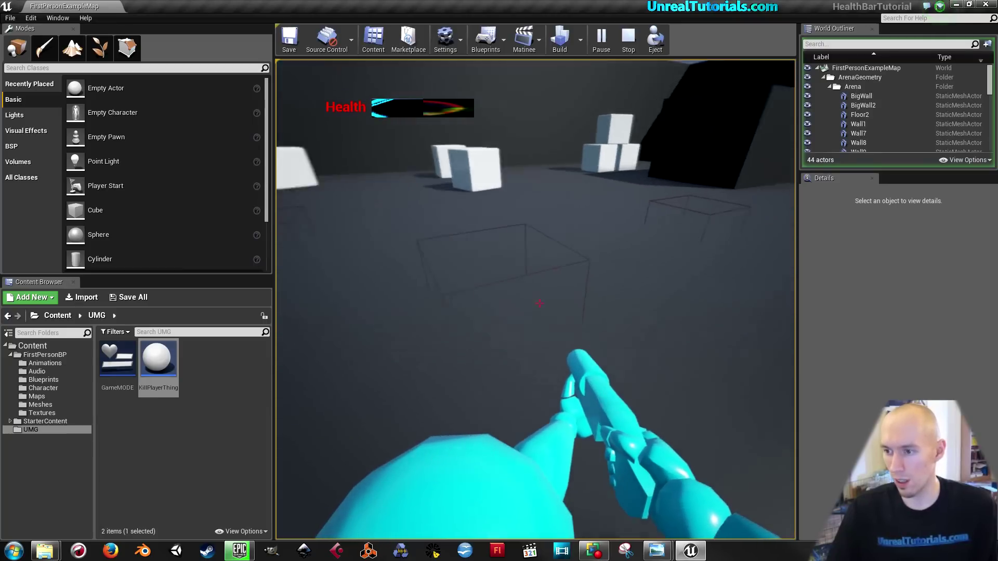
key(w)
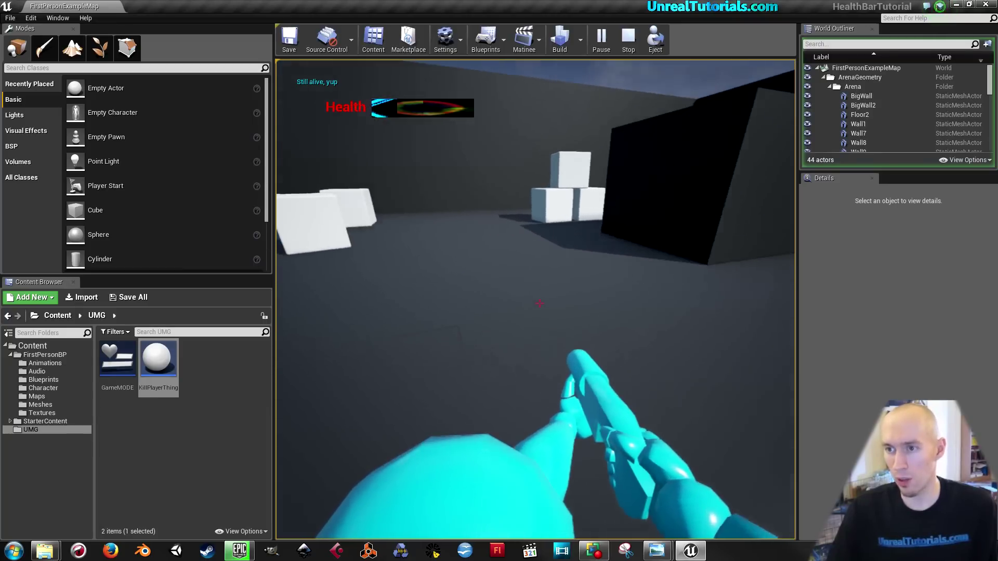
key(s)
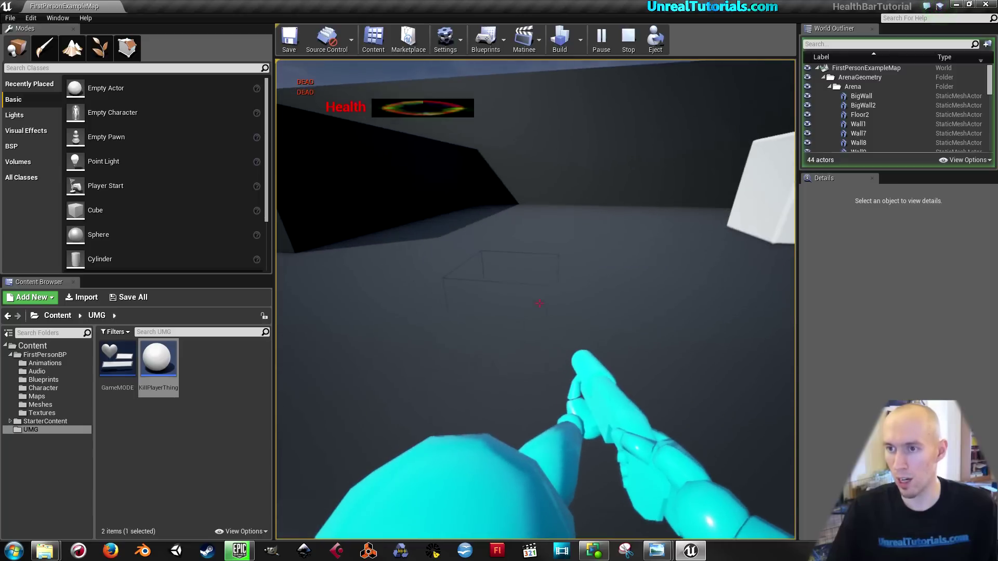
key(Escape)
click(350, 362)
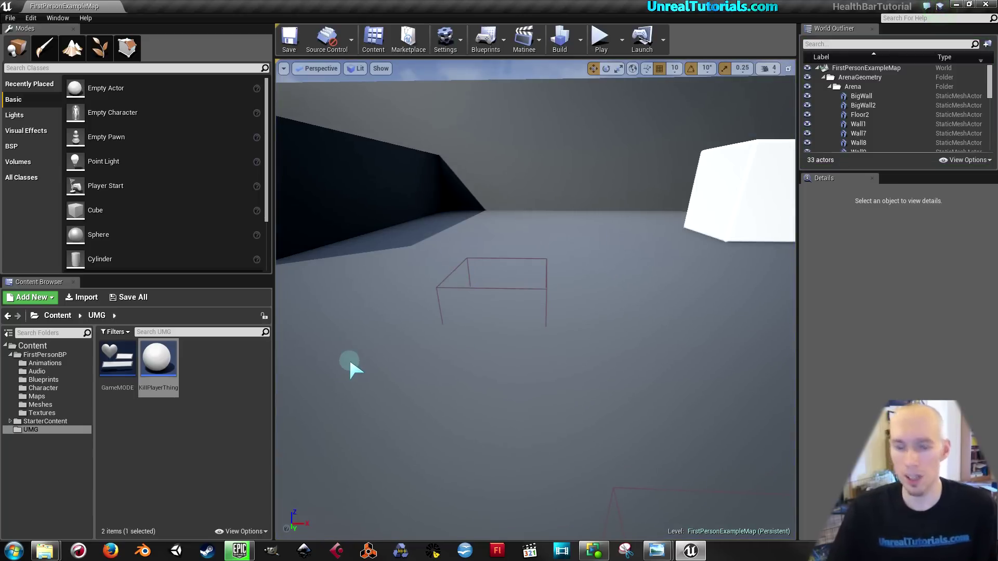
Pull the camera back and widen the level viewport by narrowing the side panels.
mouse_move(470, 332)
right_down()
mouse_move(458, 291)
mouse_move(748, 298)
right_up()
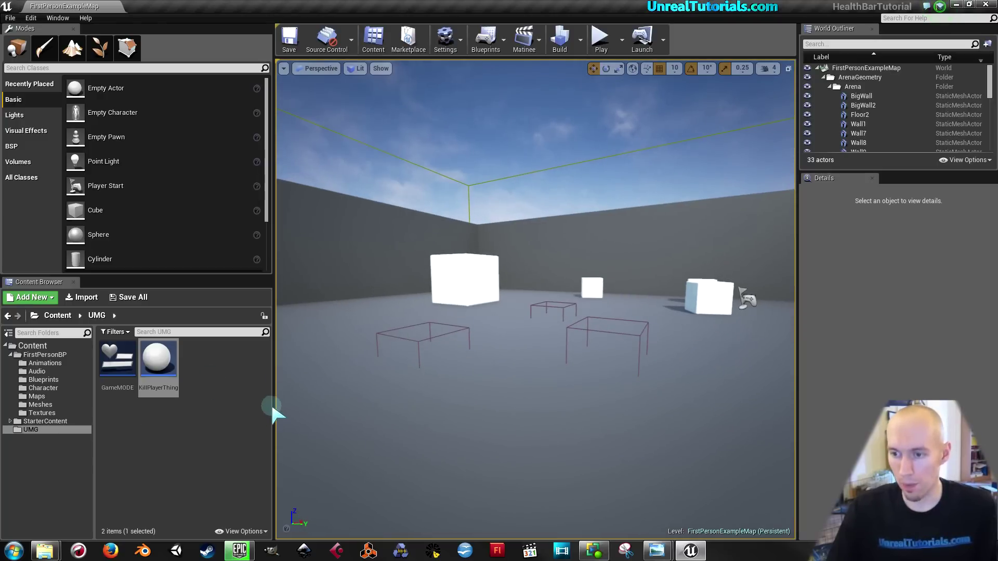
drag(272, 407, 247, 403)
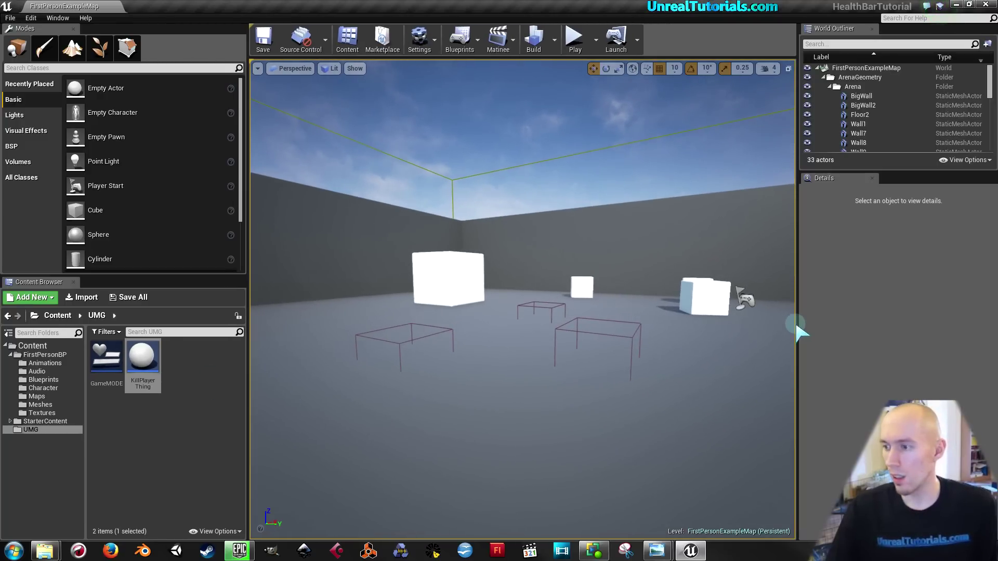
drag(798, 332, 883, 324)
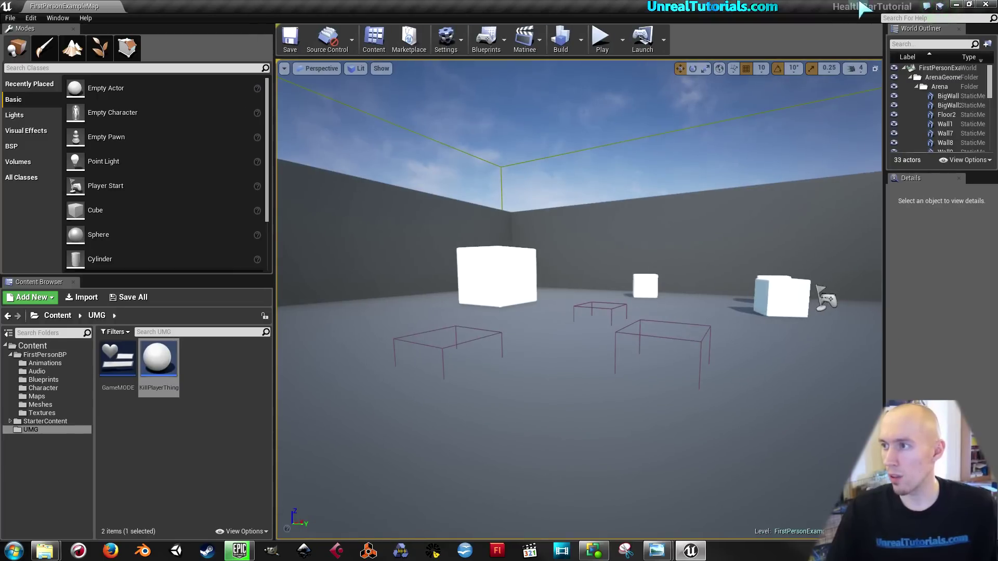
Restore the editor to a smaller window and open the HealthPickUp Mesh Pack folder beside it.
double_click(818, 6)
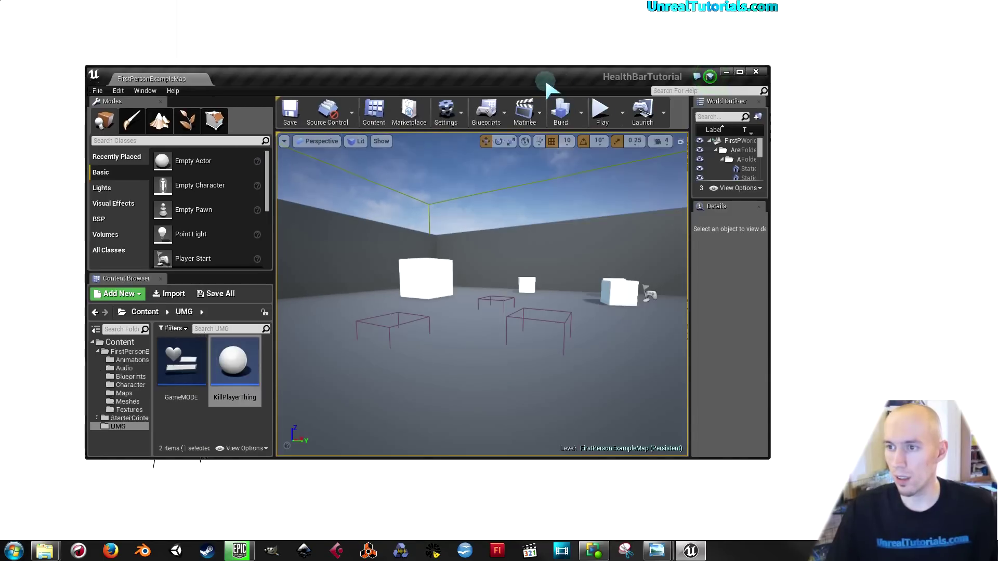
drag(543, 81, 681, 48)
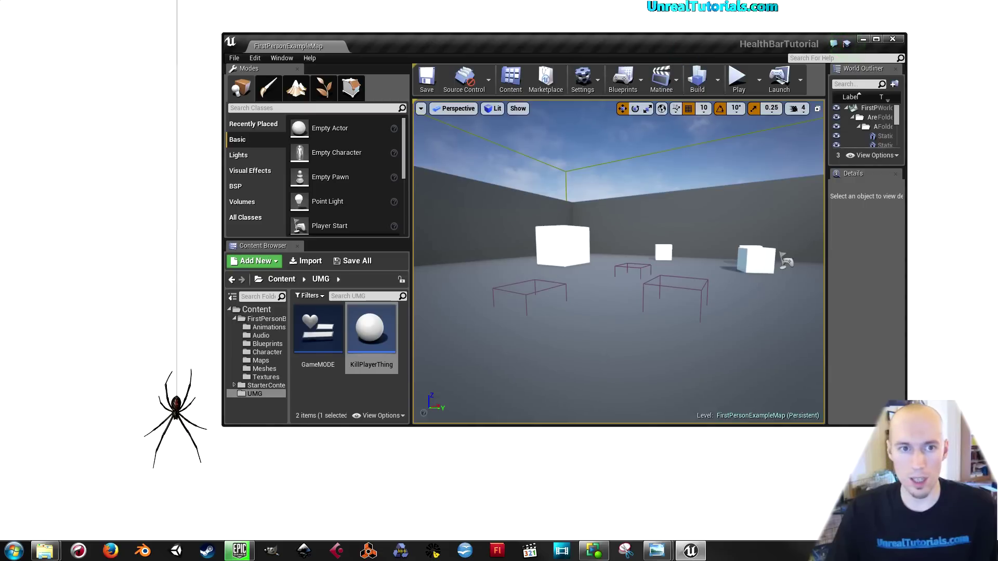
click(847, 44)
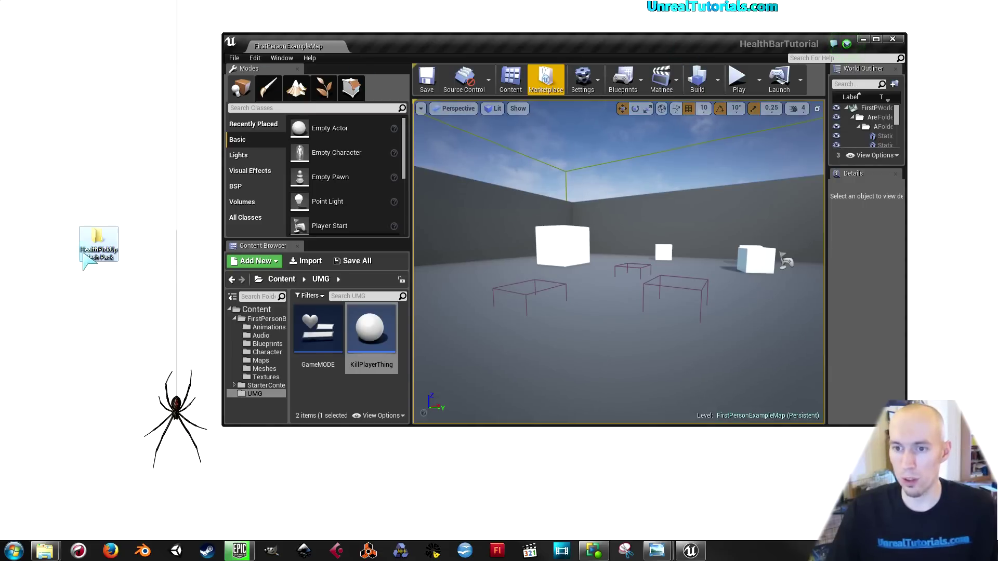
click(93, 238)
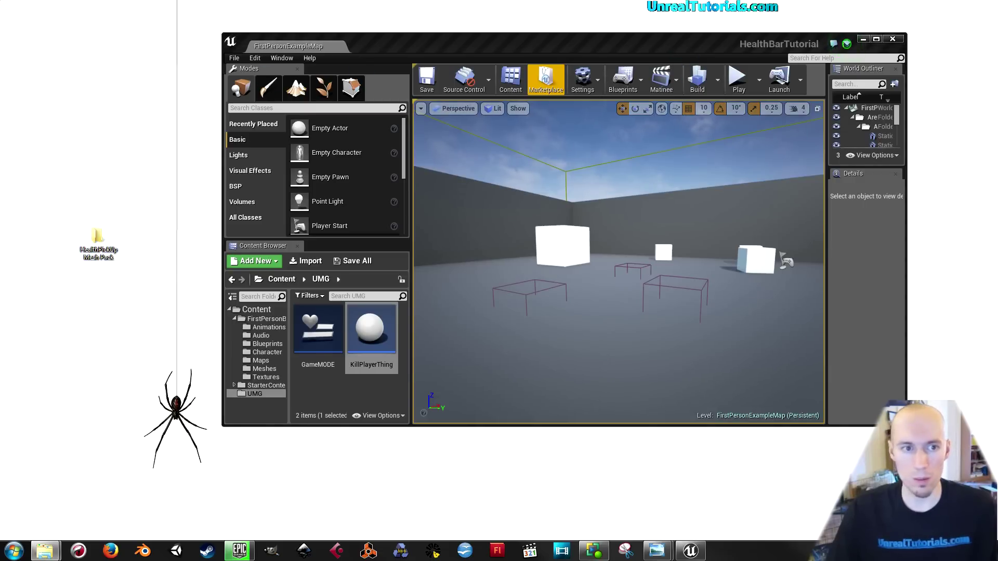
Import SimpleHealthPack.fbx and HealthPickUp_Sound into the UMG folder with default options, accepting the texture warning.
drag(758, 223, 676, 242)
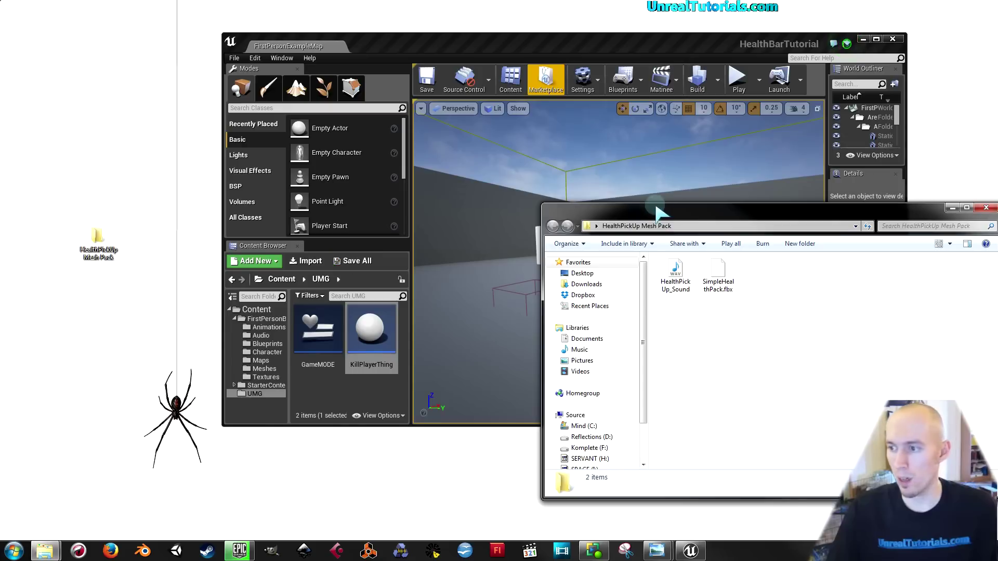
mouse_move(749, 327)
mouse_down()
mouse_move(677, 269)
mouse_move(400, 382)
mouse_up()
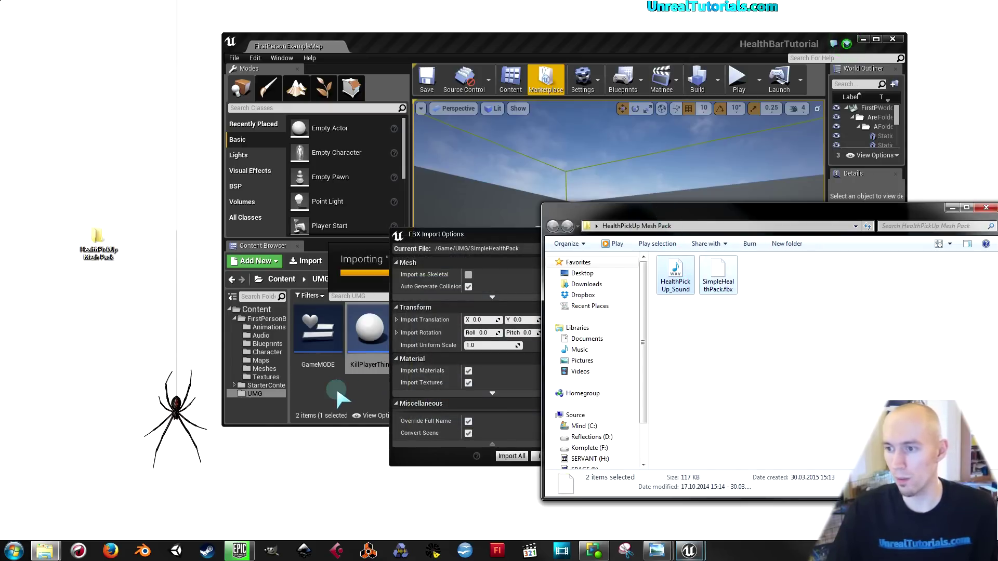
click(459, 239)
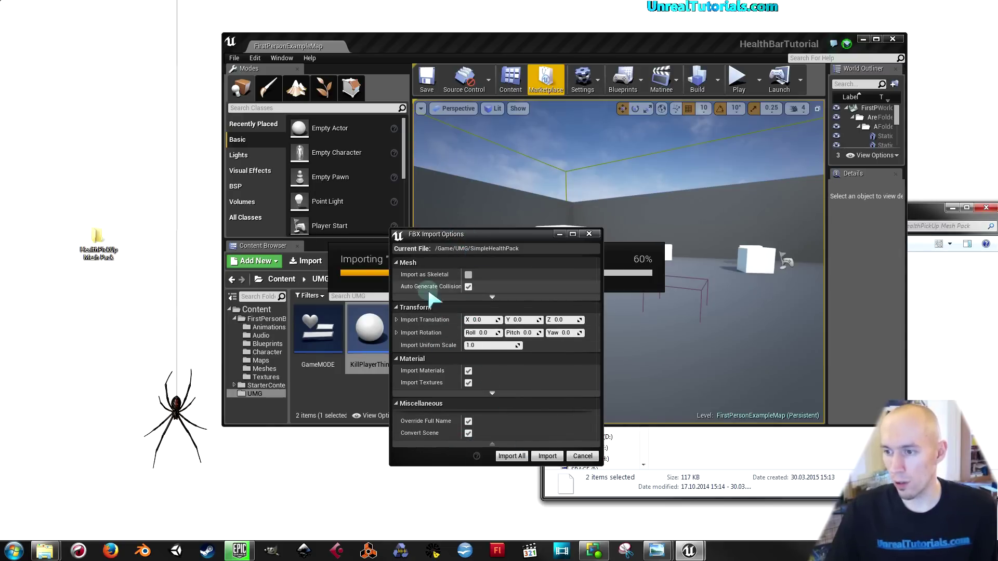
click(508, 455)
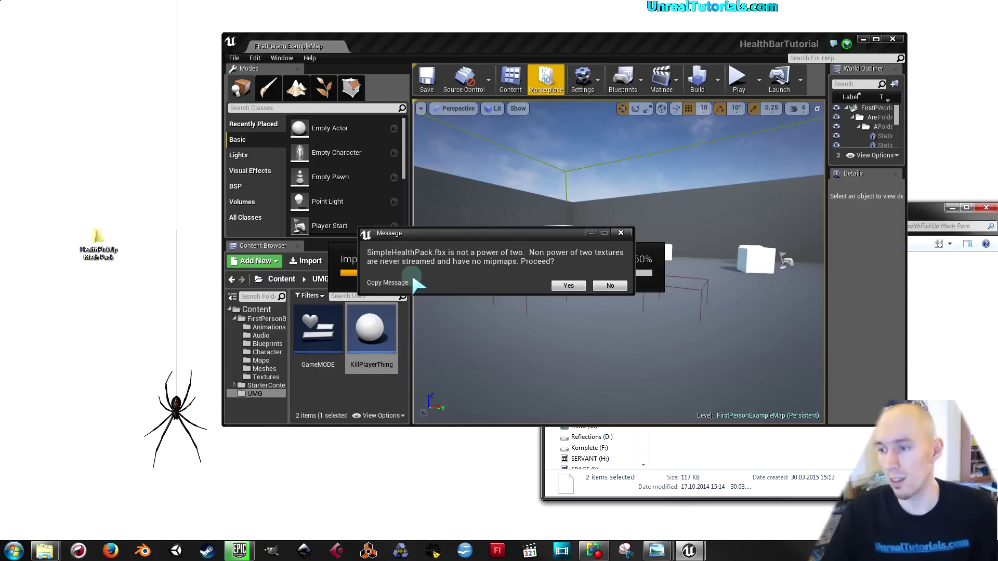
click(556, 283)
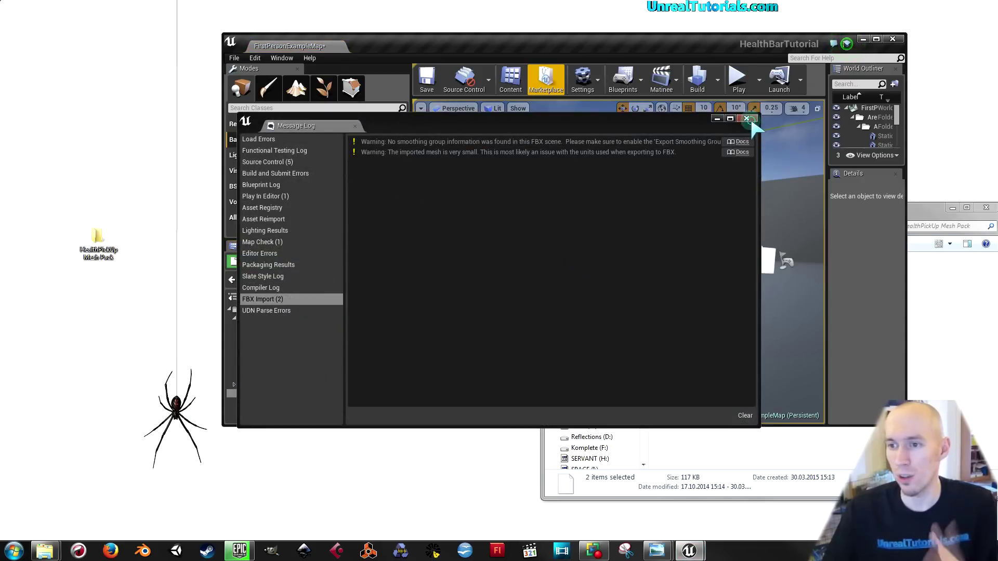
click(749, 120)
Maximize the editor and save the imported UMG assets and the FirstPersonExampleMap level.
click(876, 39)
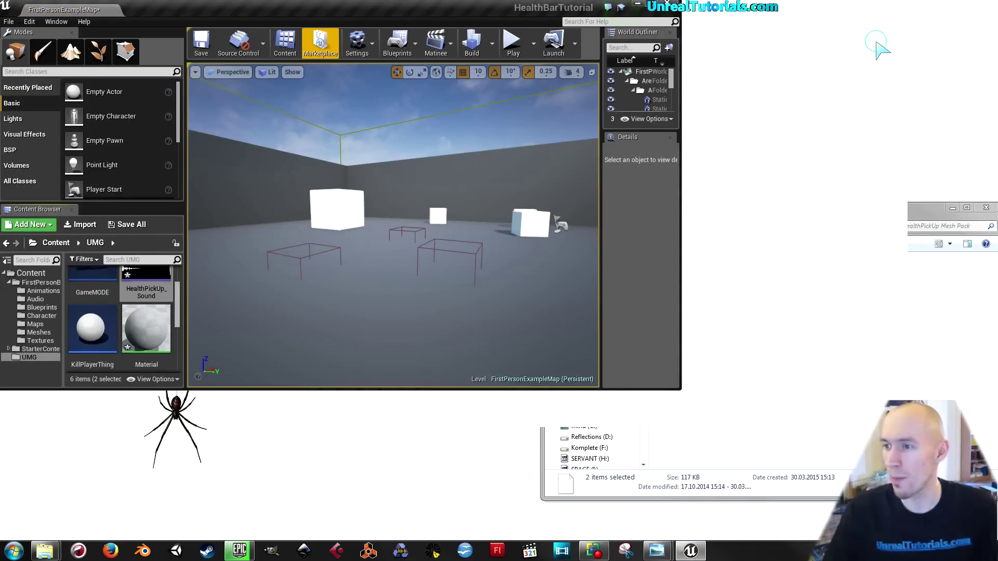
click(611, 216)
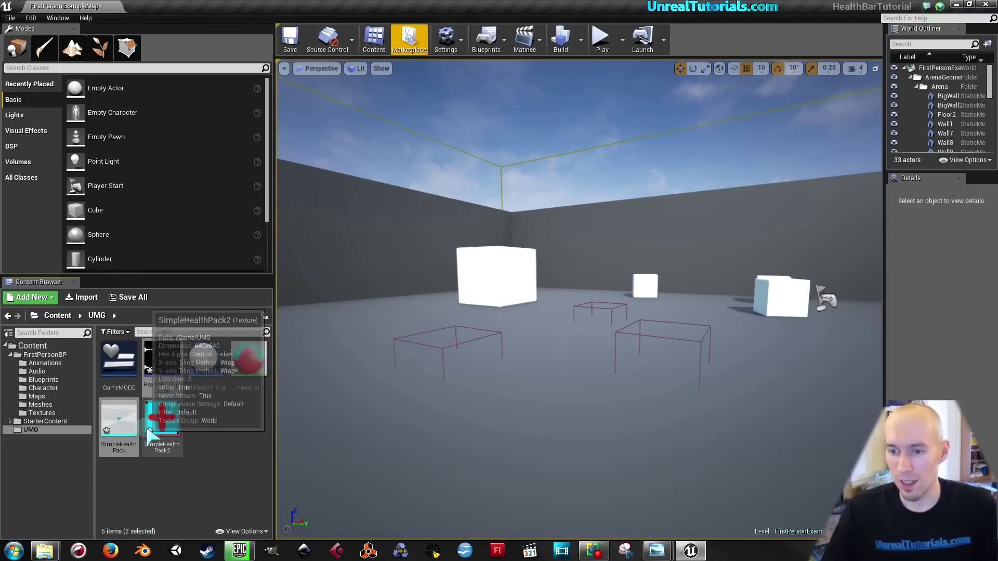
click(166, 370)
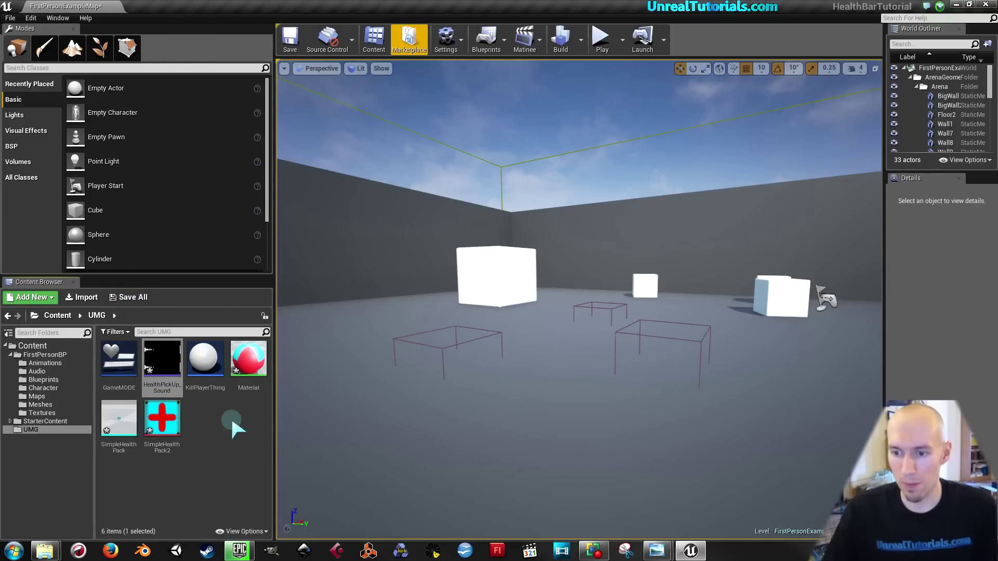
click(129, 297)
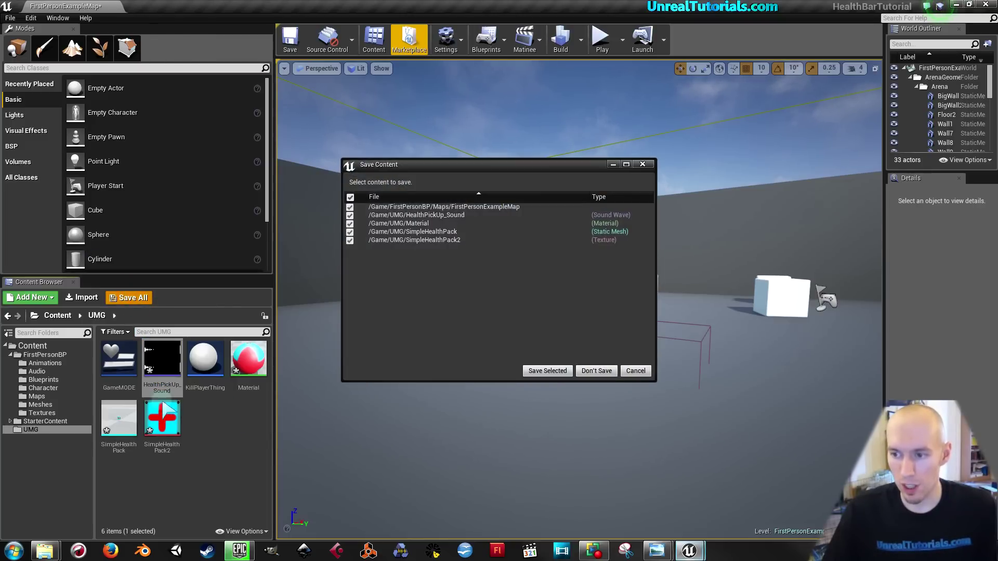
click(546, 370)
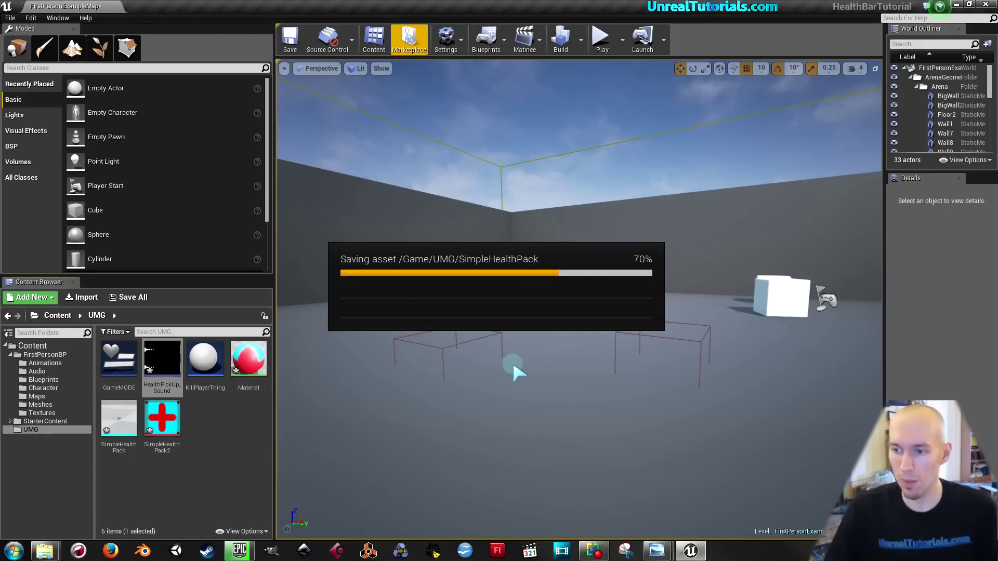
click(291, 39)
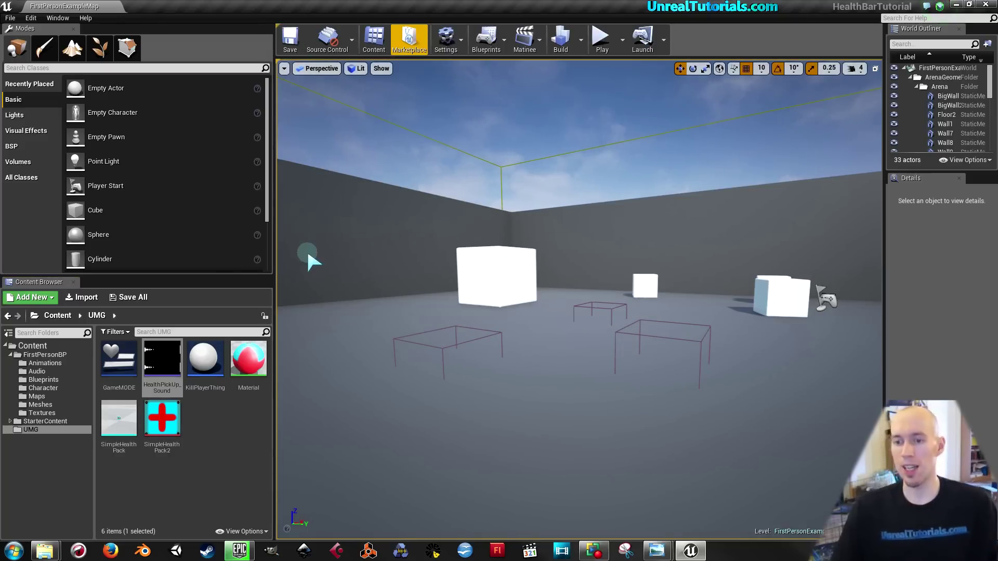
double_click(120, 421)
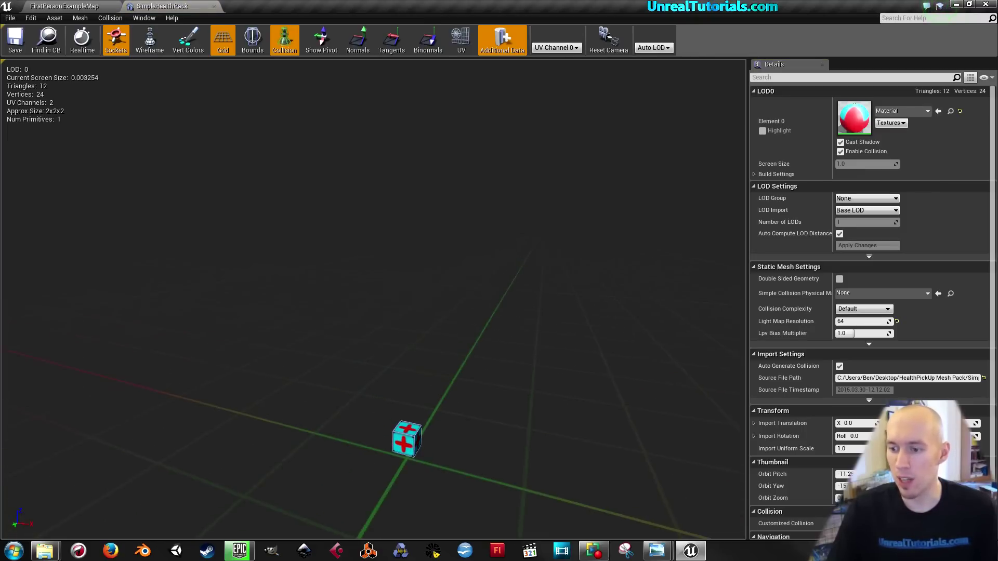
drag(337, 254, 336, 318)
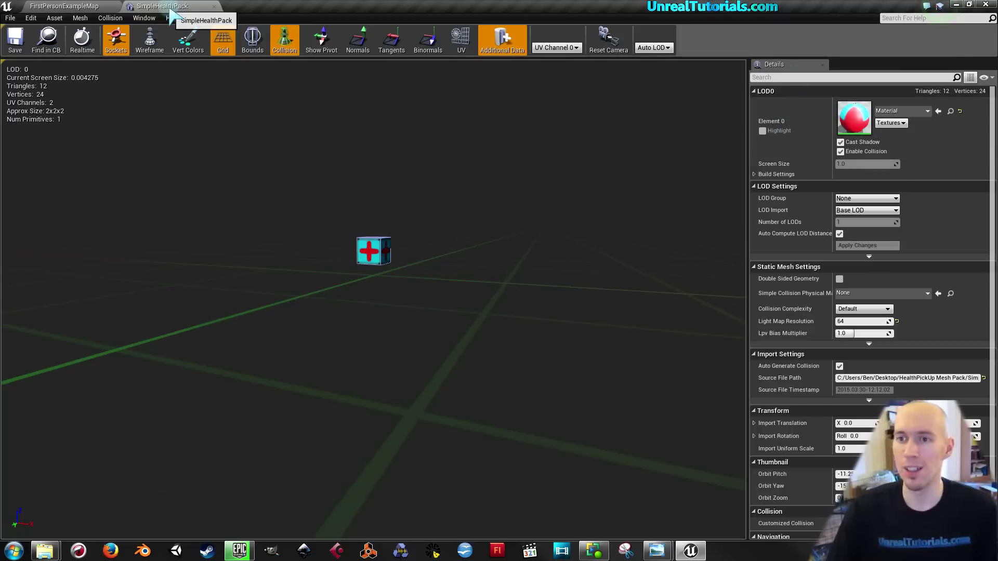
click(214, 6)
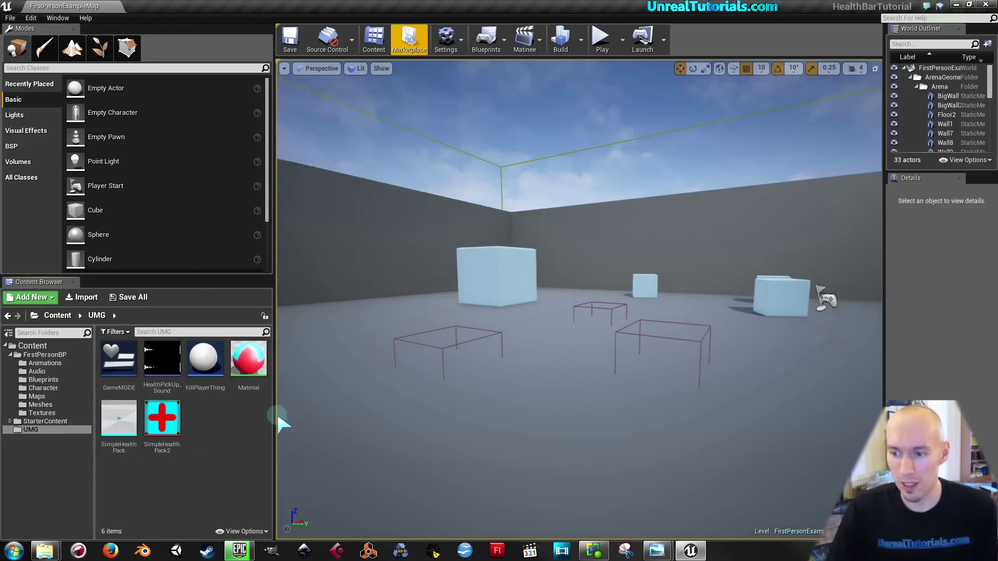
Create an Actor-based Blueprint class named HealthPickUp in the UMG folder.
right_click(242, 420)
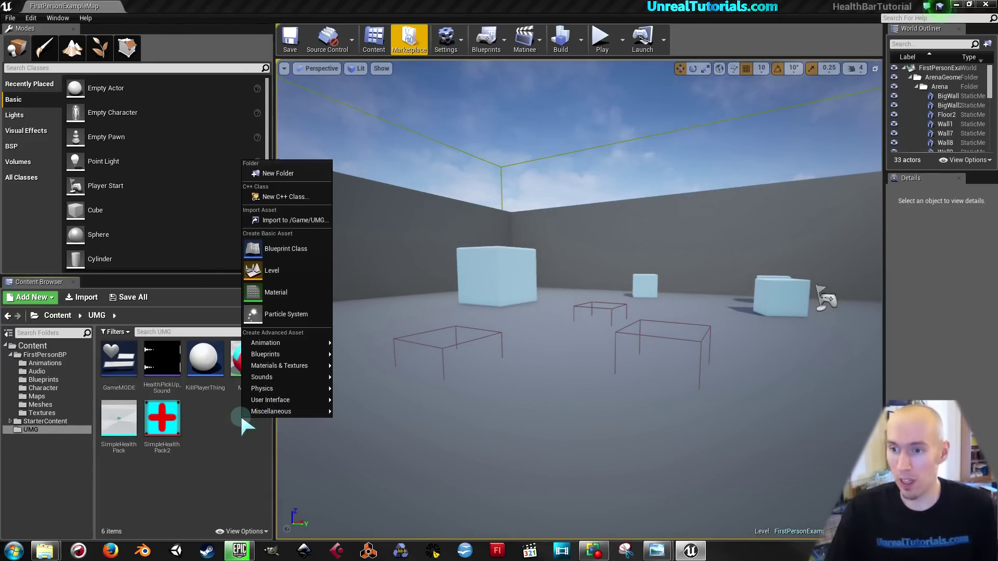
click(269, 253)
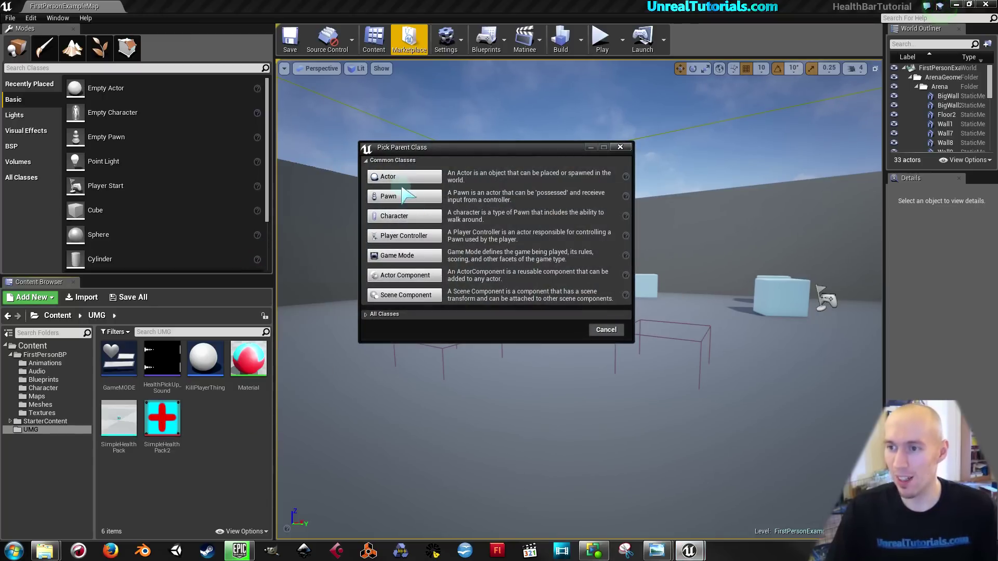
click(406, 179)
text(HealthPick)
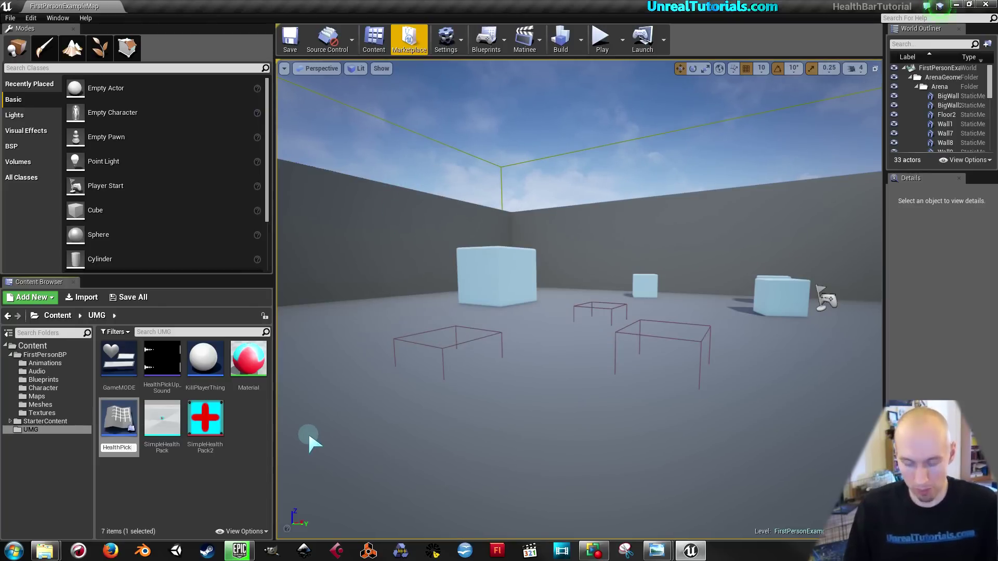
text(Up)
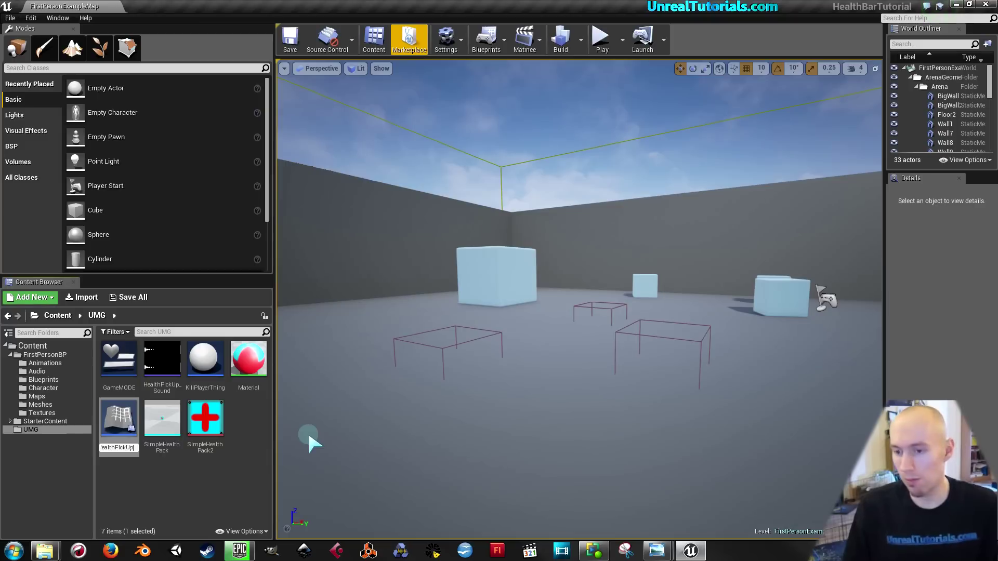
key(Return)
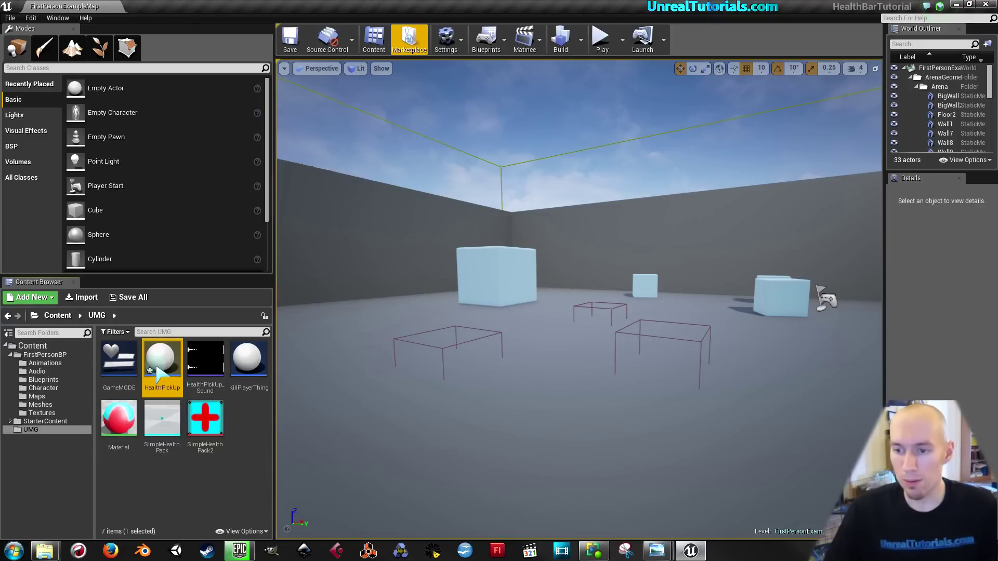
Add a Static Mesh component named HealthMesh to the HealthPickUp Blueprint.
double_click(154, 370)
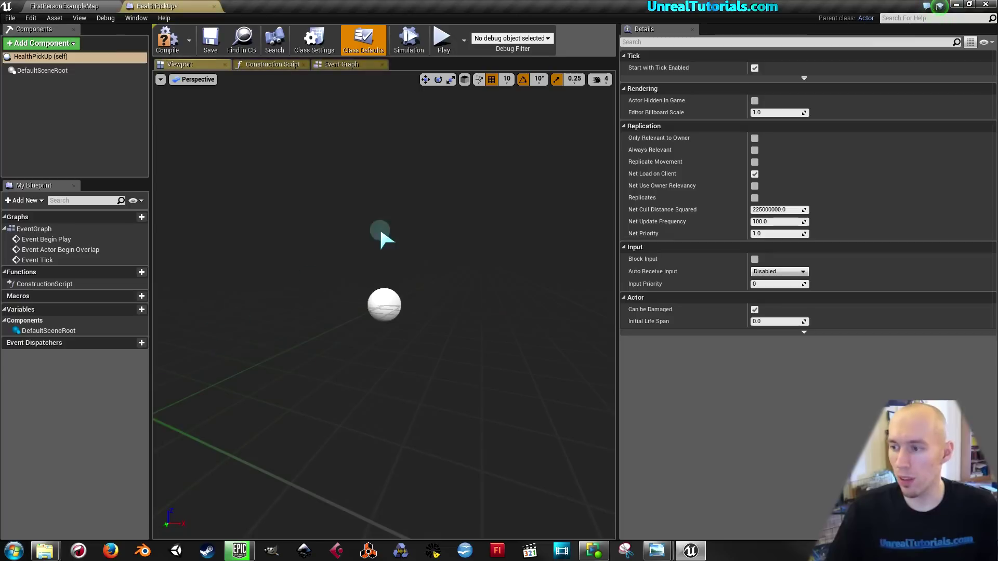
drag(375, 342, 373, 340)
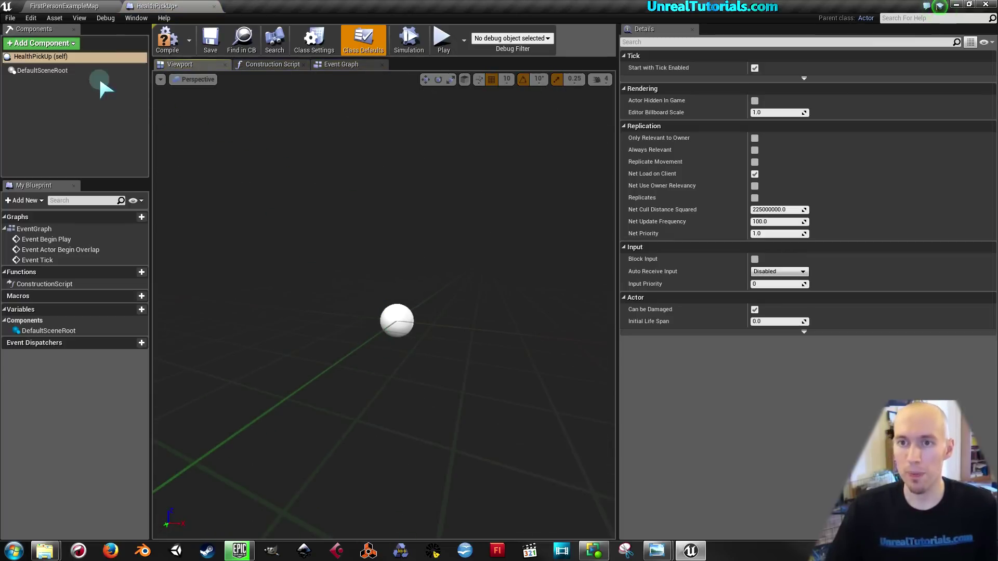
click(46, 44)
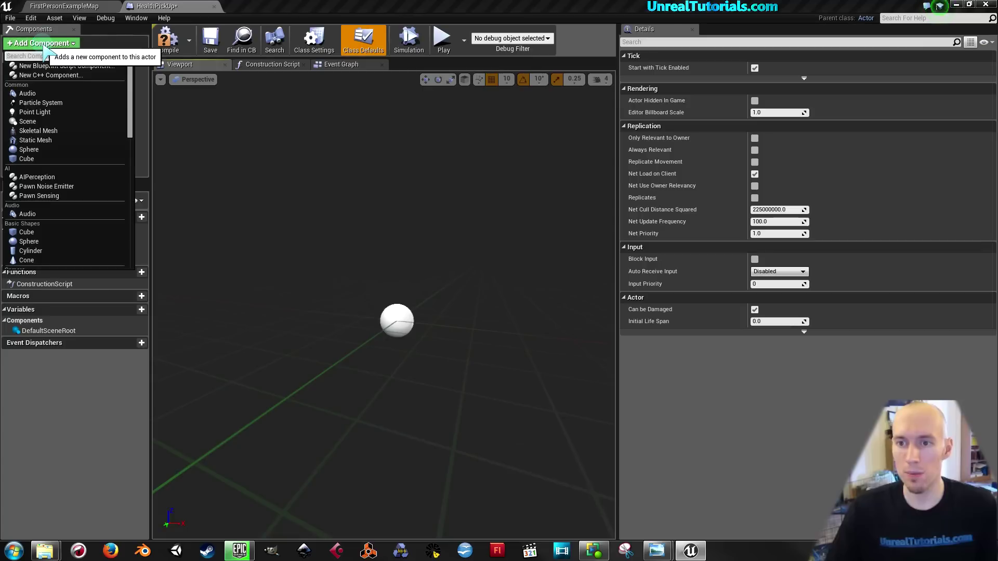
click(36, 140)
text(HealthMesh)
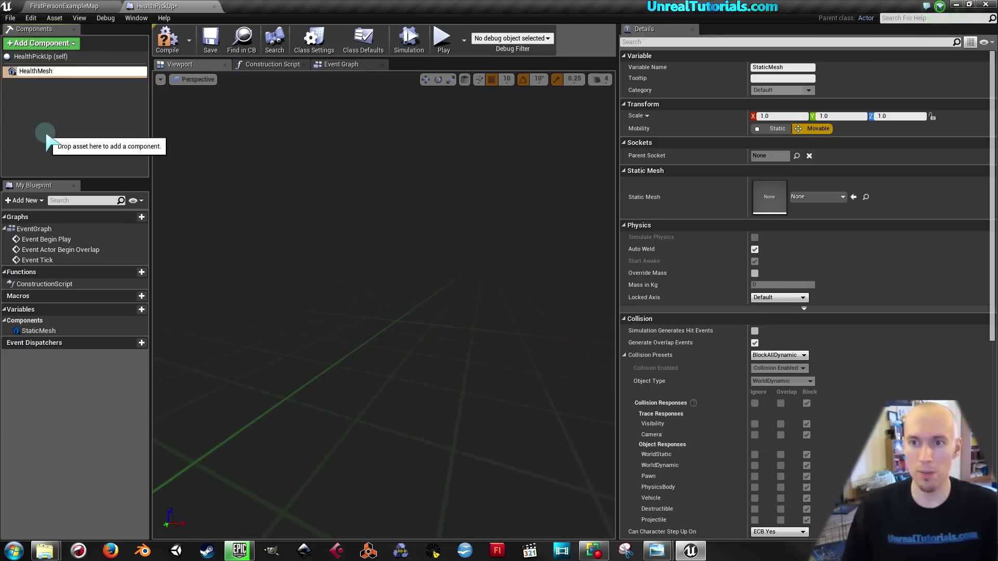
key(Return)
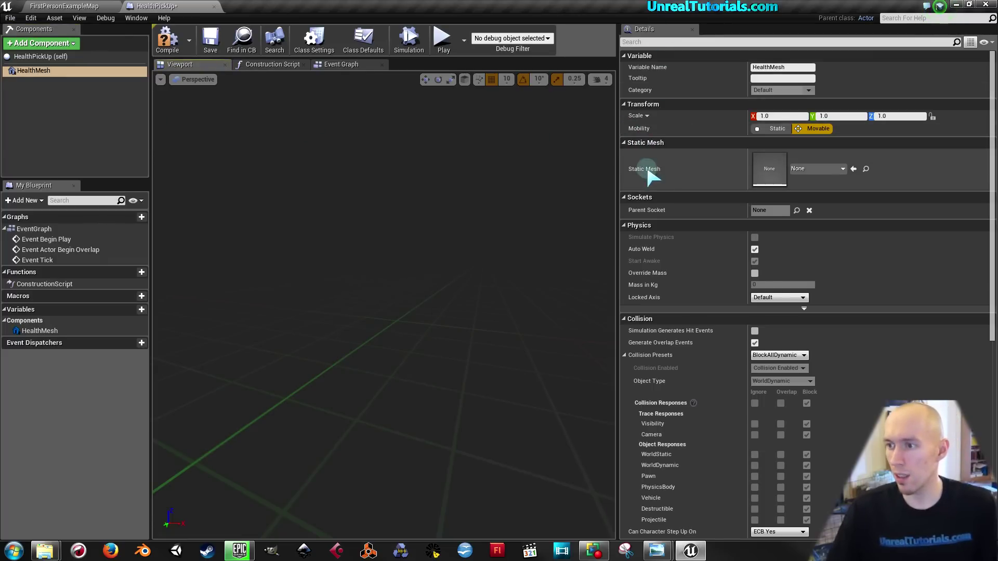
Assign SimpleHealthPack as HealthMesh's static mesh and orbit to view the red-cross cube.
click(801, 170)
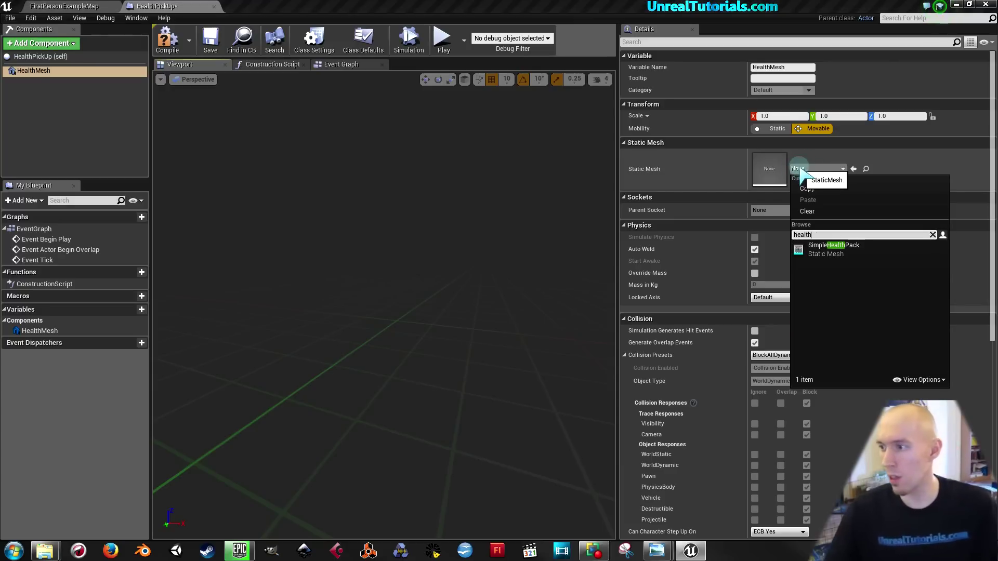
click(838, 252)
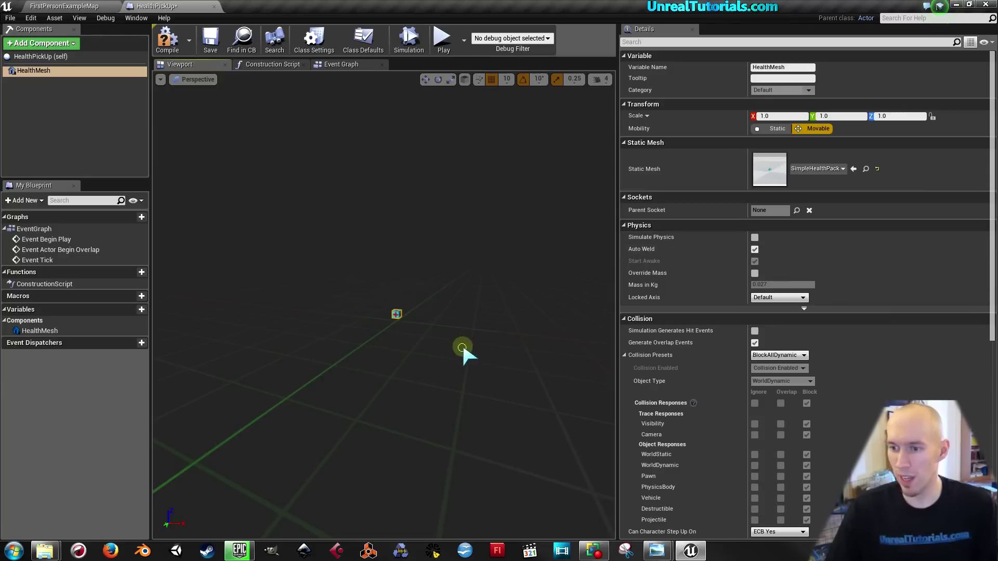
mouse_move(463, 342)
right_down()
mouse_move(457, 364)
mouse_move(447, 343)
right_up()
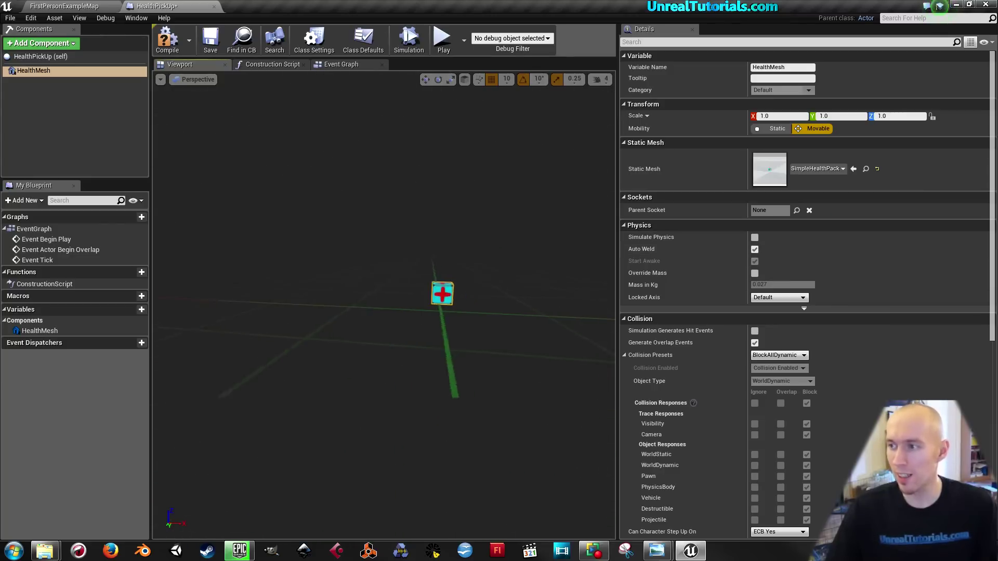
right_drag(447, 343, 470, 330)
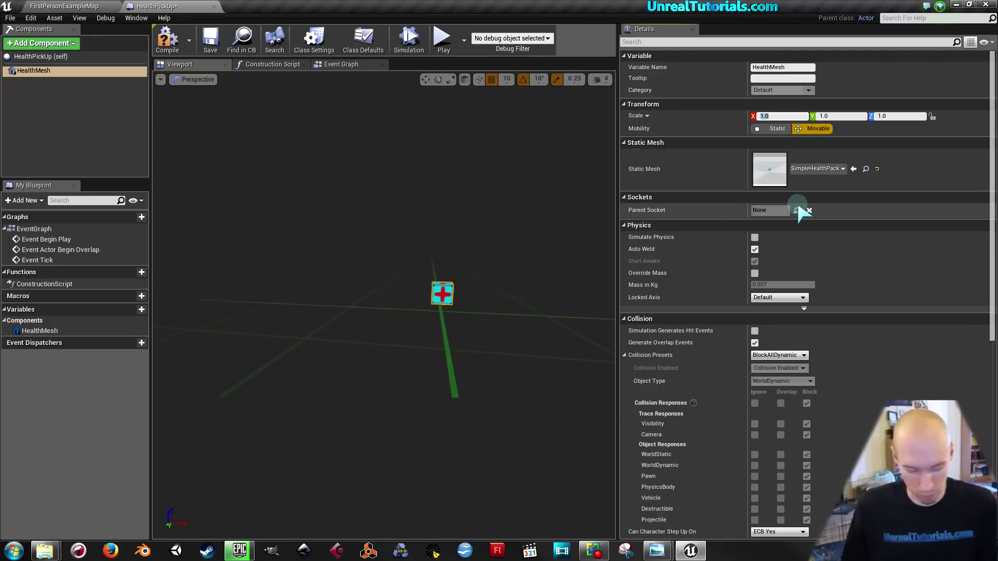
text(30)
Set HealthMesh's scale to 30 on X, Y and Z and orbit to inspect the cube.
key(Tab)
text(30)
key(Tab)
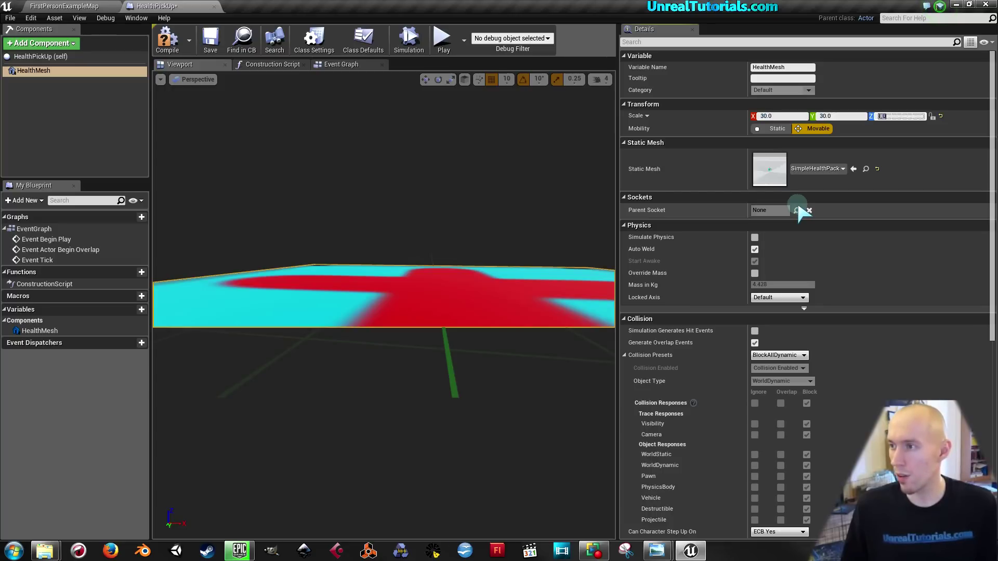
key(Return)
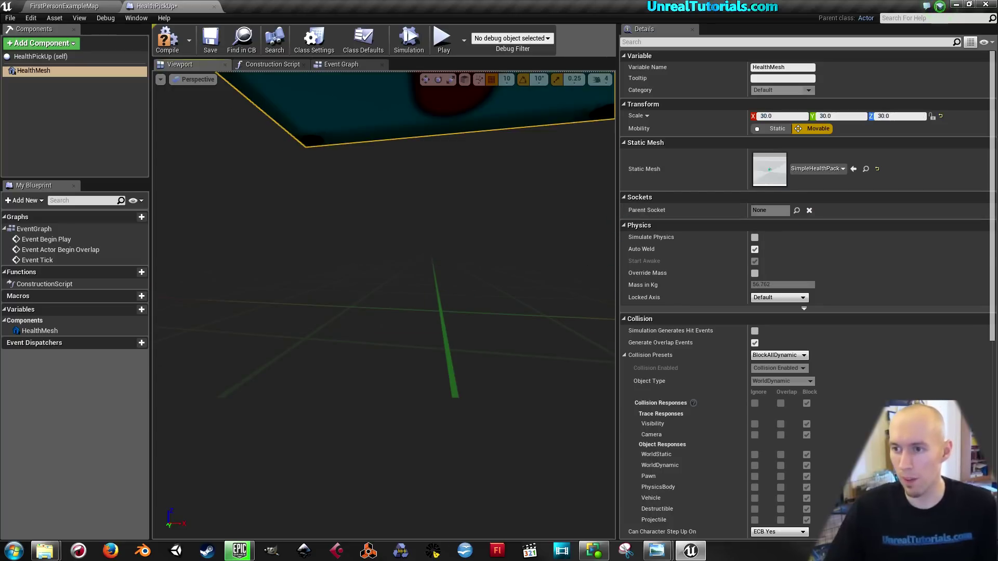
scroll(438, 308, down, 3)
scroll(437, 309, down, 2)
scroll(437, 309, down, 1)
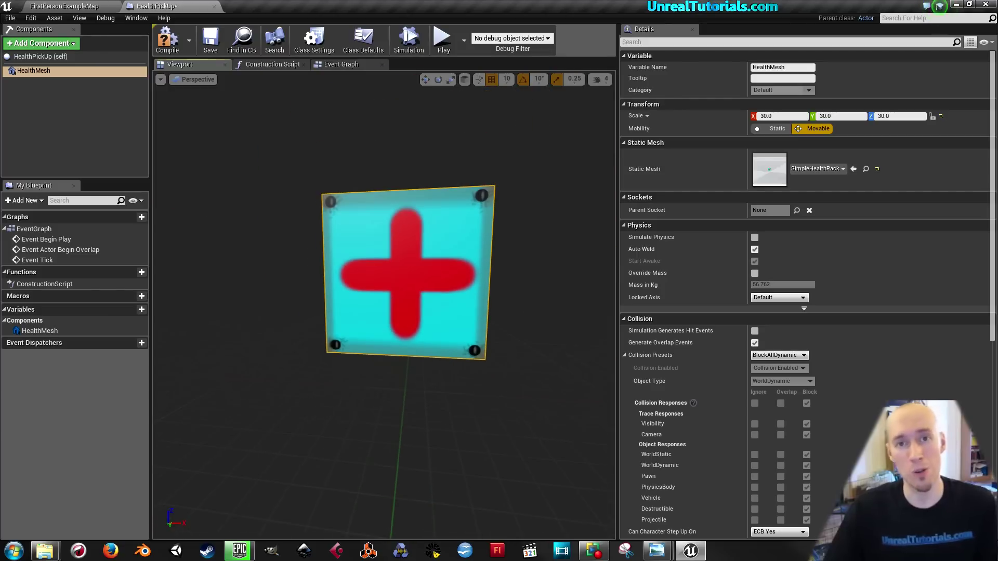
scroll(437, 309, down, 1)
mouse_move(438, 309)
mouse_down()
mouse_move(416, 332)
mouse_move(374, 338)
mouse_move(395, 317)
mouse_up()
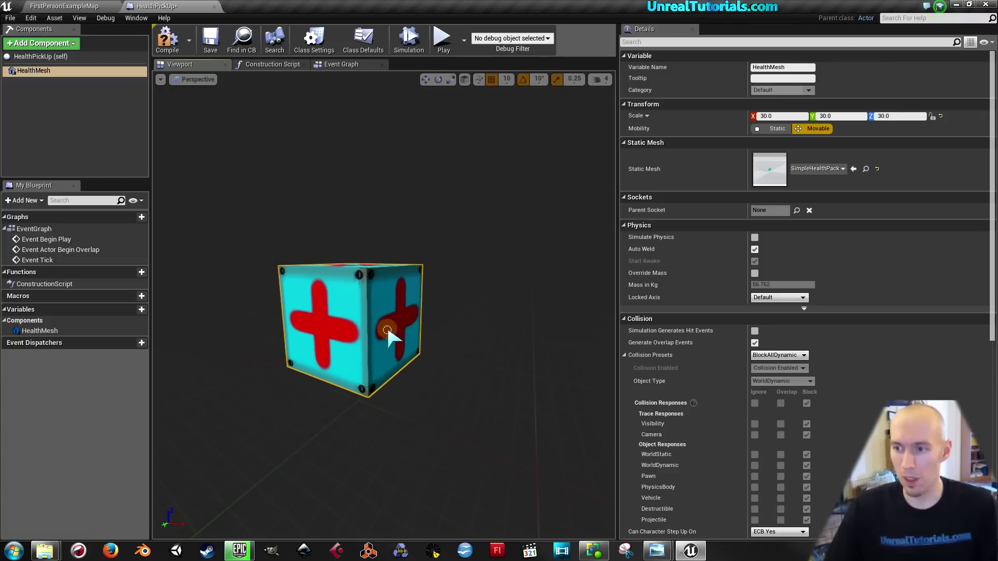
drag(387, 324, 400, 348)
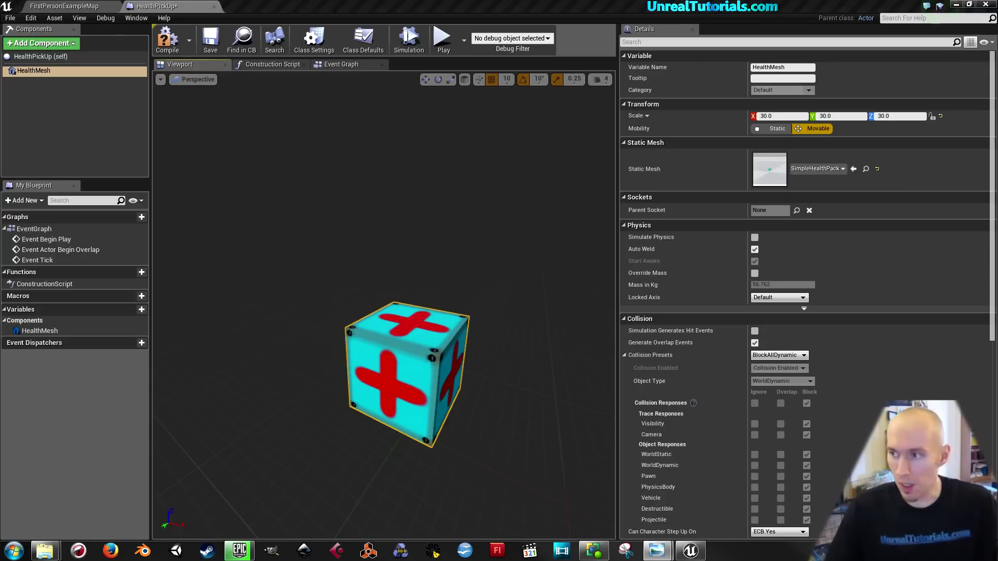
Wire the Material's red-cross Texture Sample RGB into Emissive Color as well, then save the material.
click(51, 7)
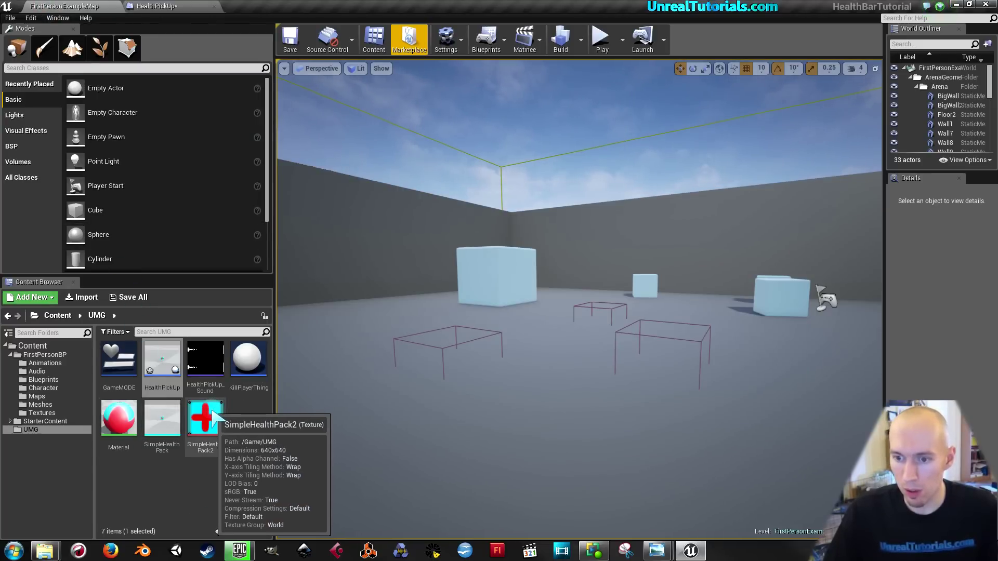
click(127, 427)
double_click(128, 427)
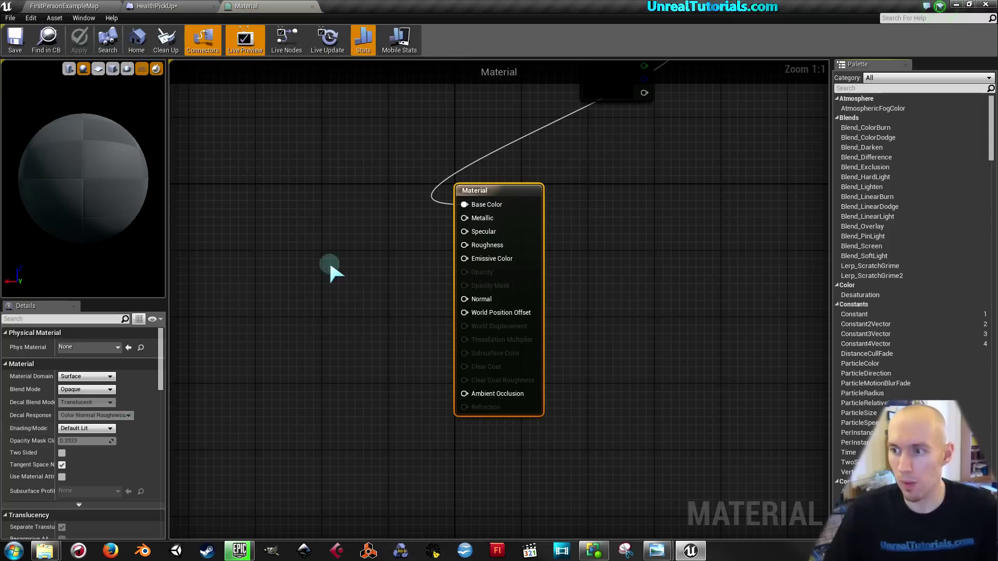
right_drag(339, 252, 184, 402)
drag(323, 323, 664, 138)
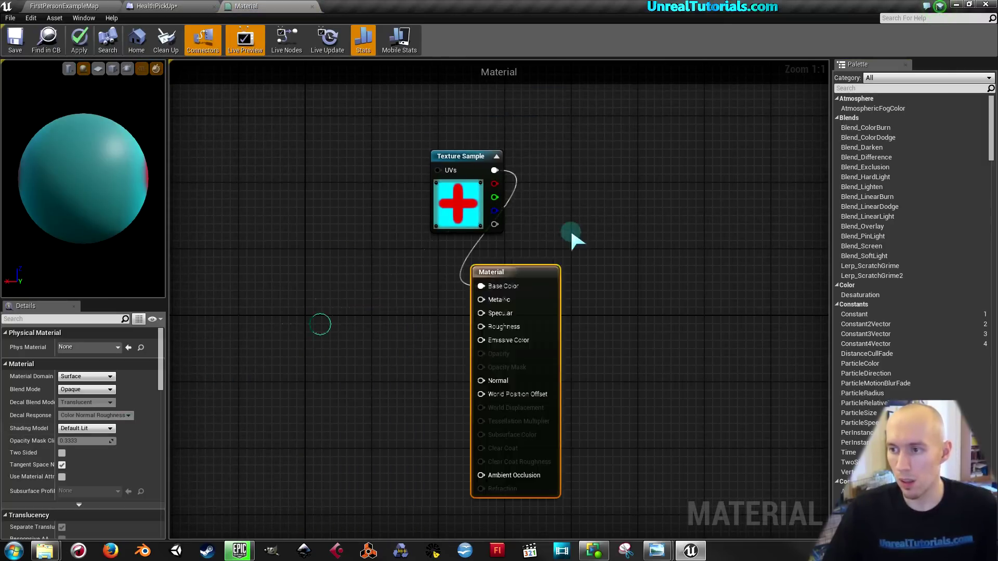
right_drag(539, 250, 464, 302)
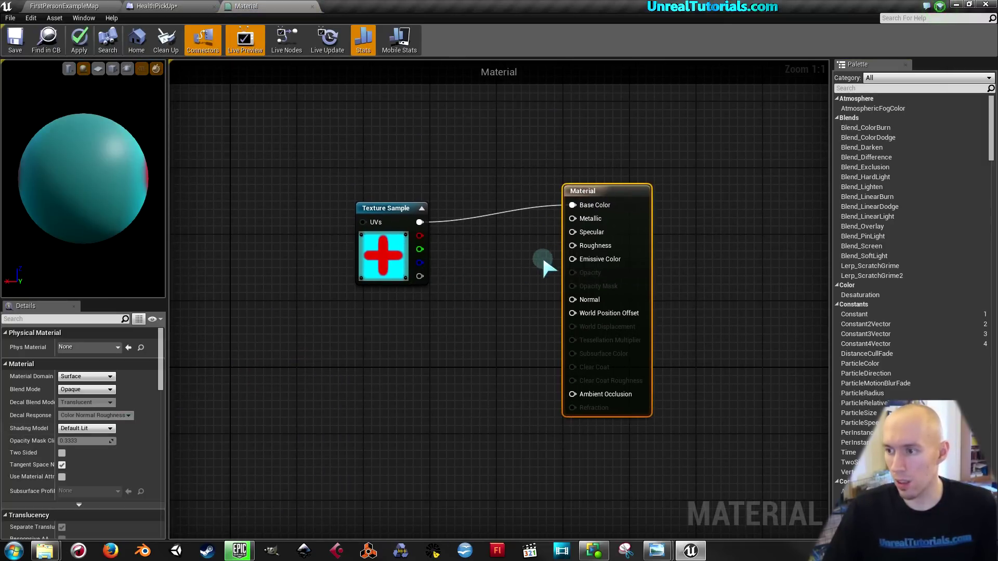
drag(572, 258, 419, 222)
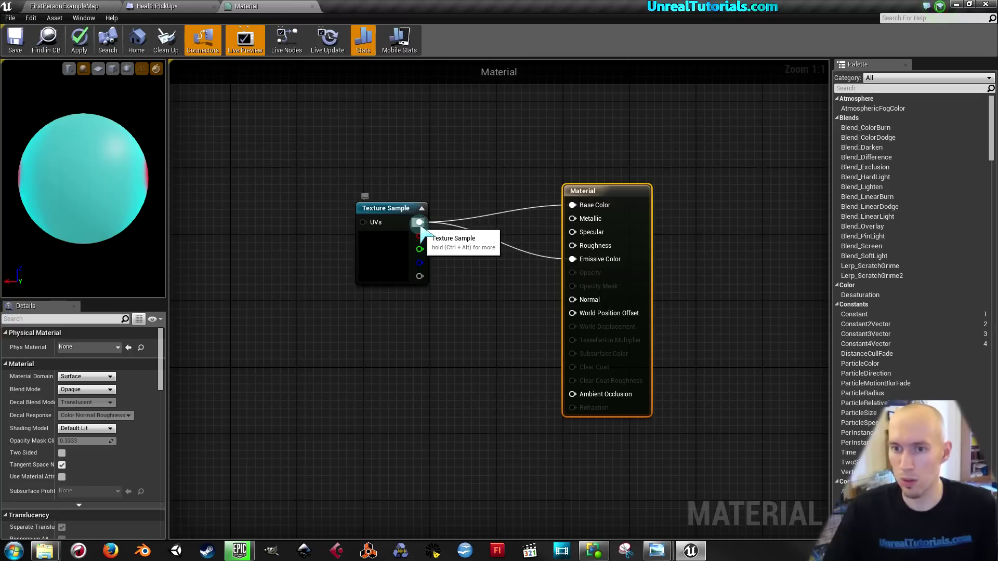
click(15, 43)
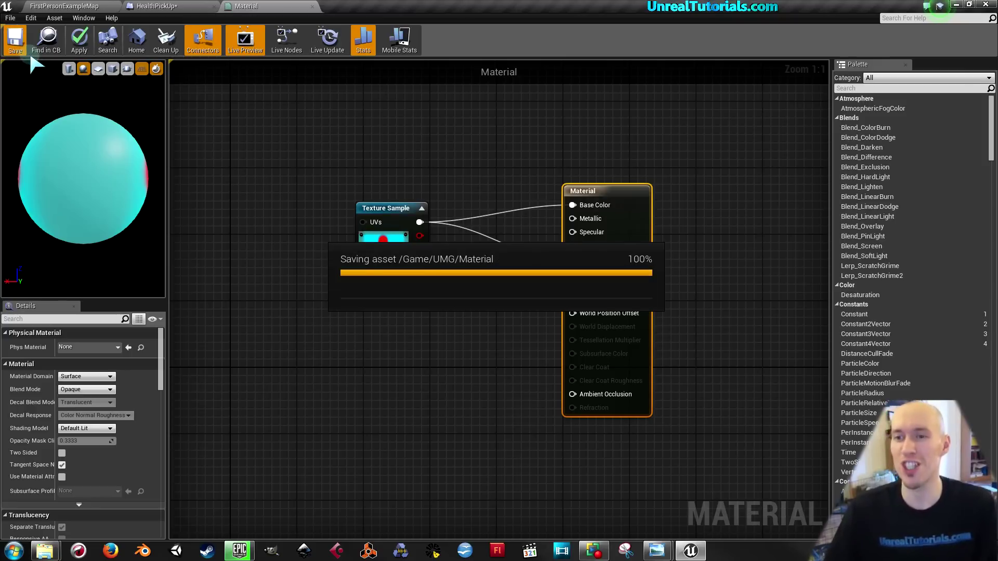
Close the Material editor, then compile and save the HealthPickUp Blueprint.
click(312, 7)
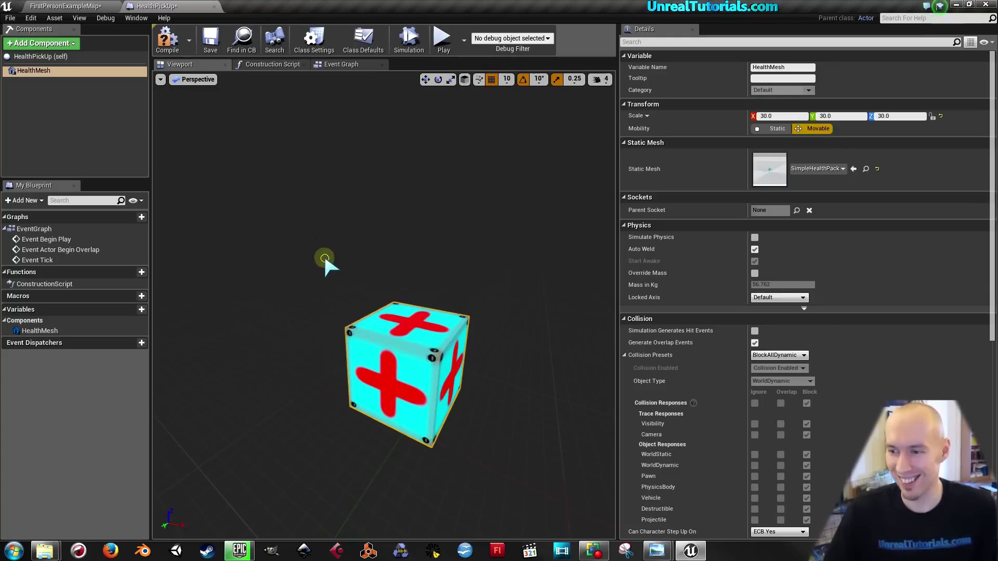
drag(325, 258, 312, 265)
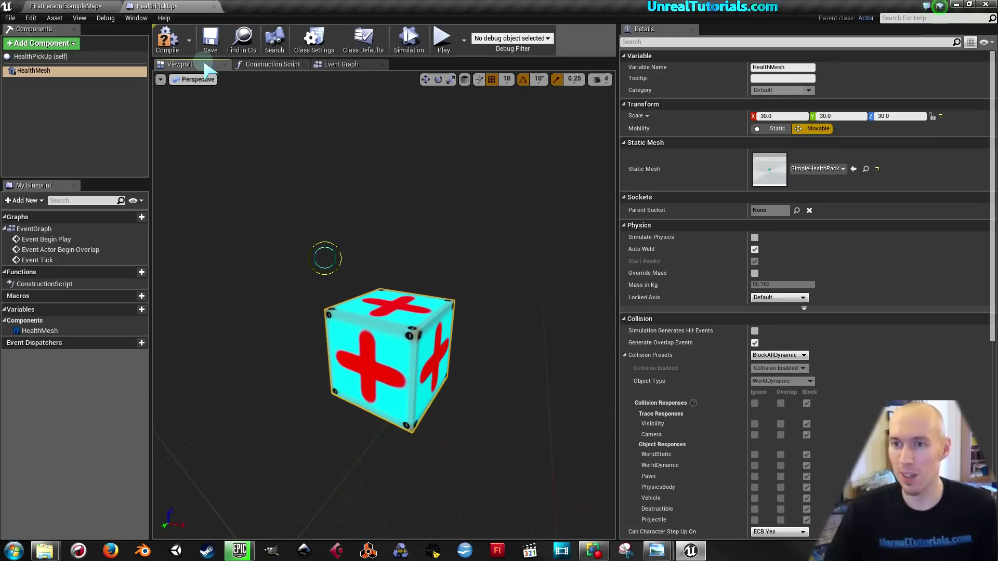
click(167, 37)
click(211, 37)
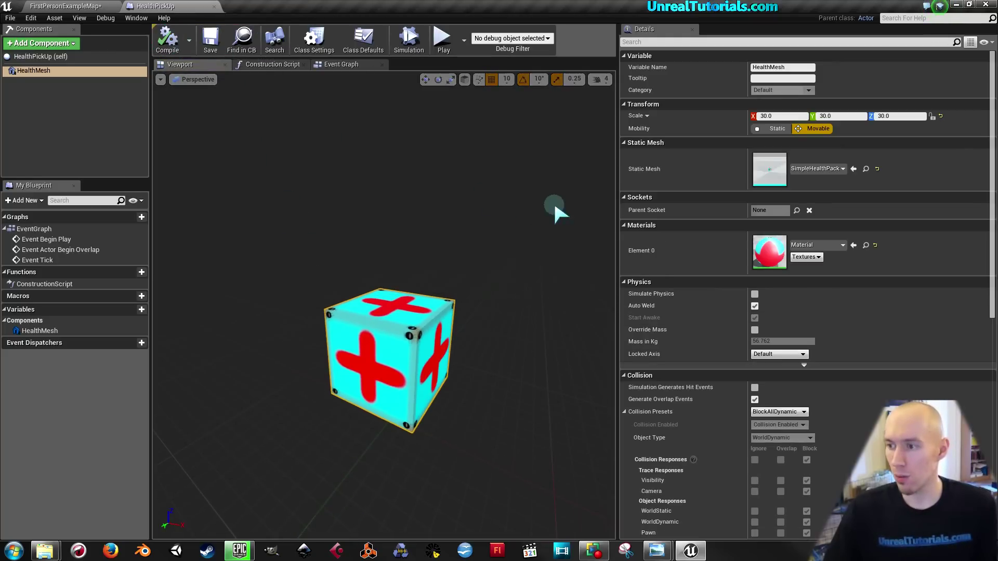
Widen the Details panel and scroll down through the HealthMesh properties.
drag(611, 204, 482, 193)
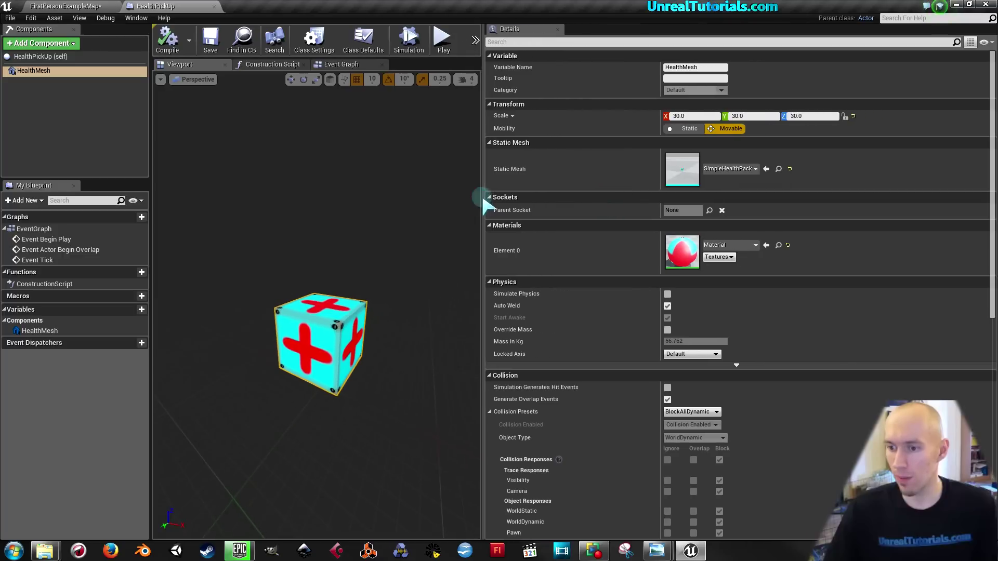
drag(341, 368, 335, 383)
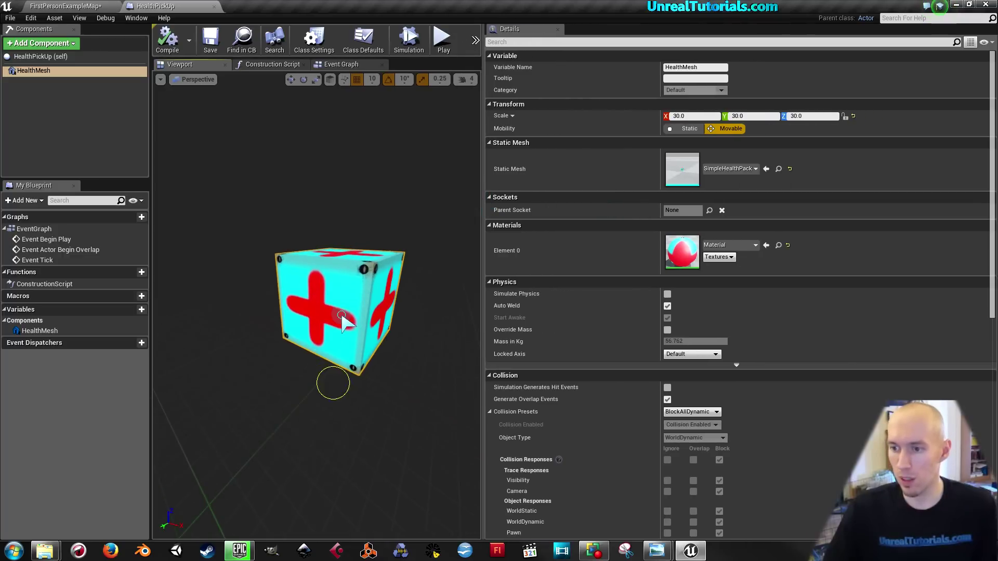
scroll(603, 344, down, 3)
scroll(613, 357, down, 4)
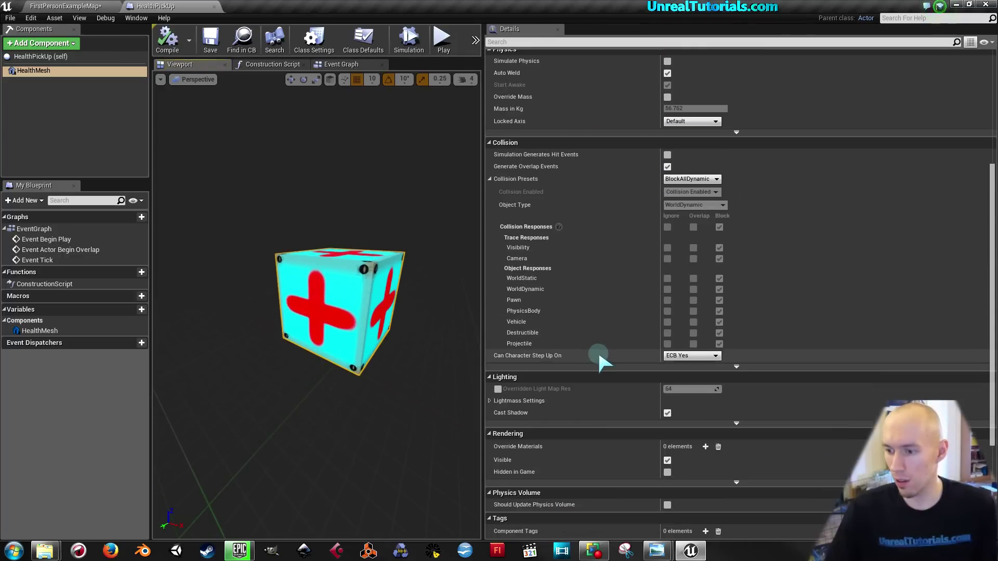
scroll(598, 349, down, 4)
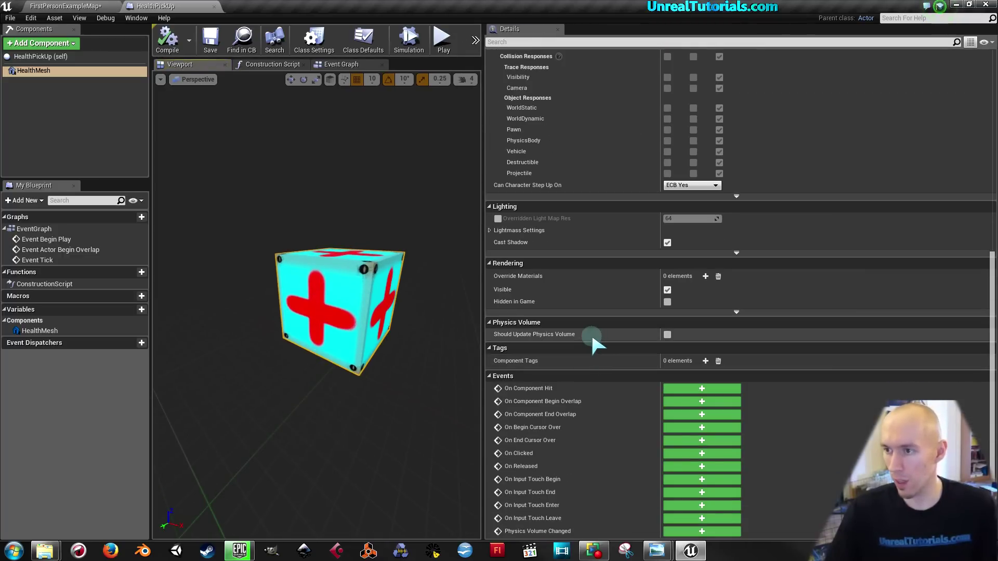
Set HealthMesh's Collision Presets to Custom with No Physics Collision enabled.
scroll(590, 331, up, 1)
scroll(590, 330, up, 1)
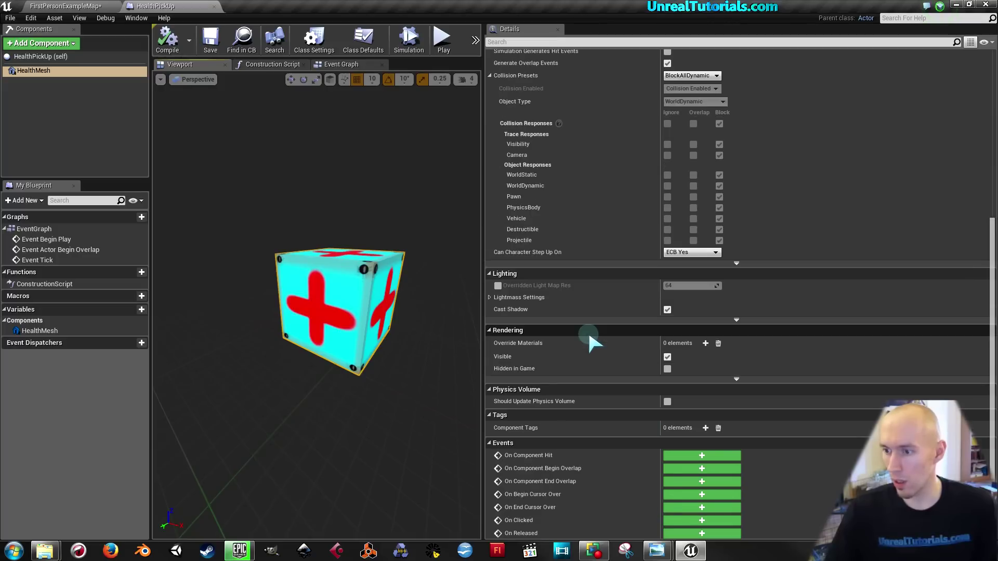
scroll(588, 330, up, 2)
scroll(588, 329, up, 1)
scroll(588, 329, up, 1)
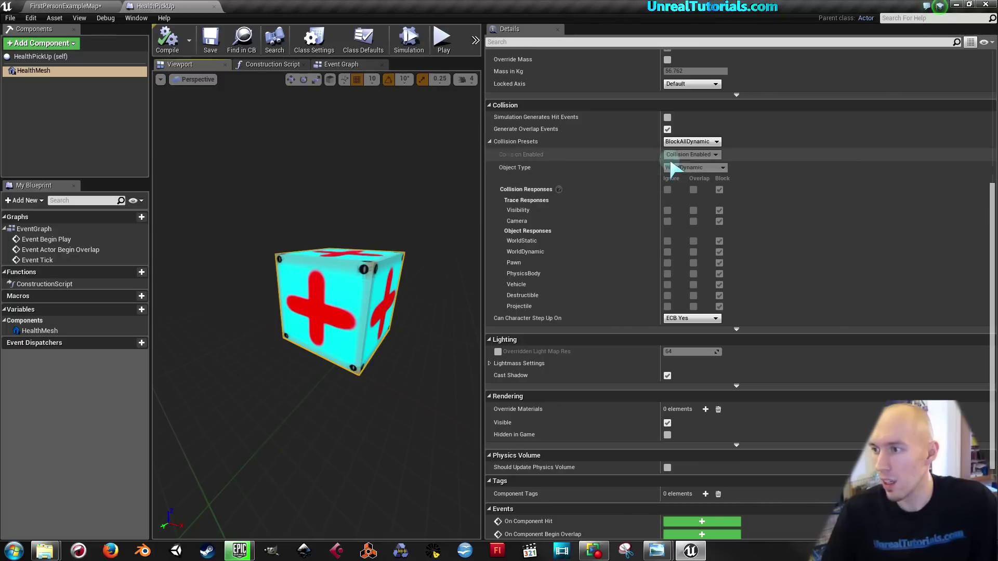
click(717, 142)
click(694, 147)
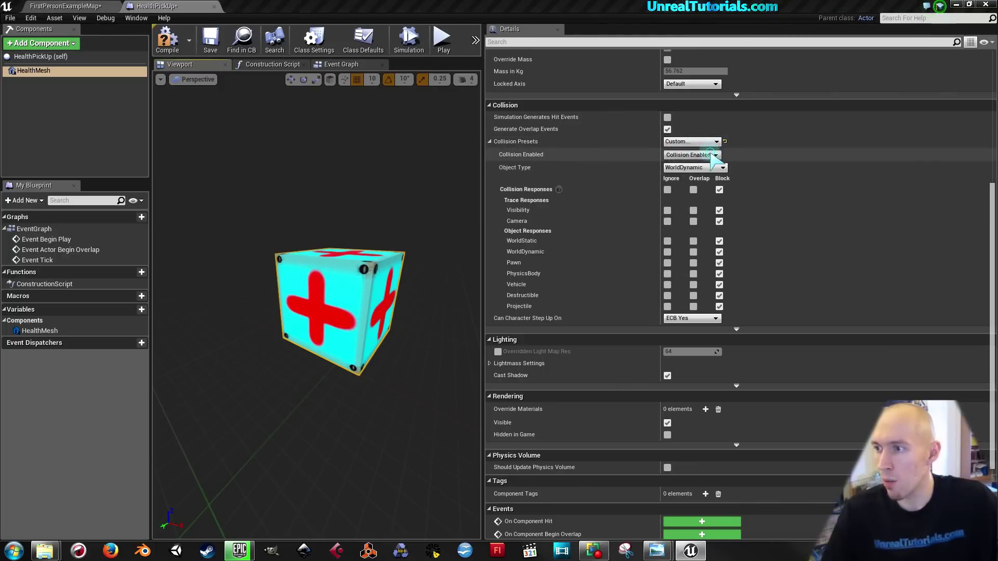
click(716, 155)
click(711, 169)
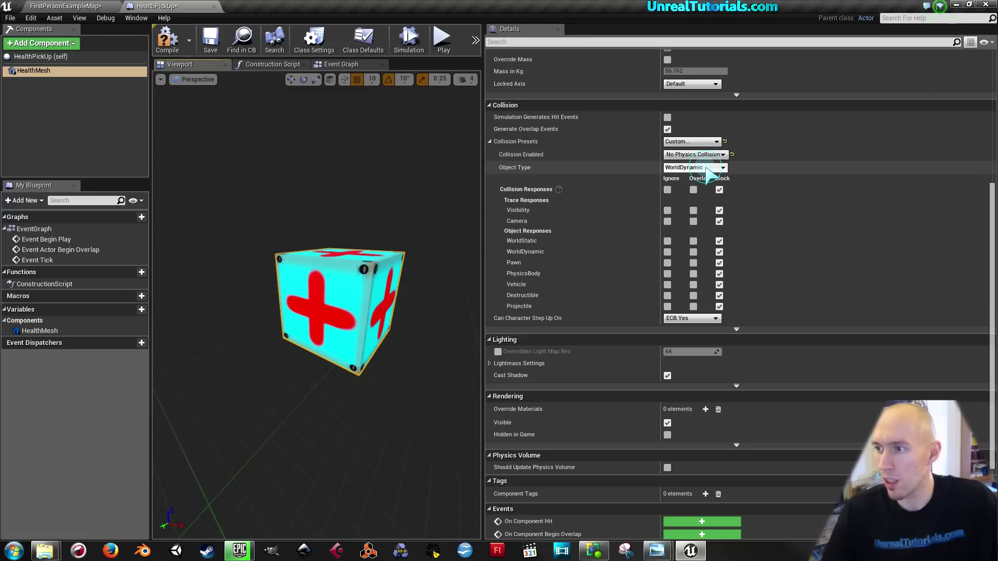
Make HealthMesh ignore all channels except Pawn, set to Overlap, and save.
click(668, 190)
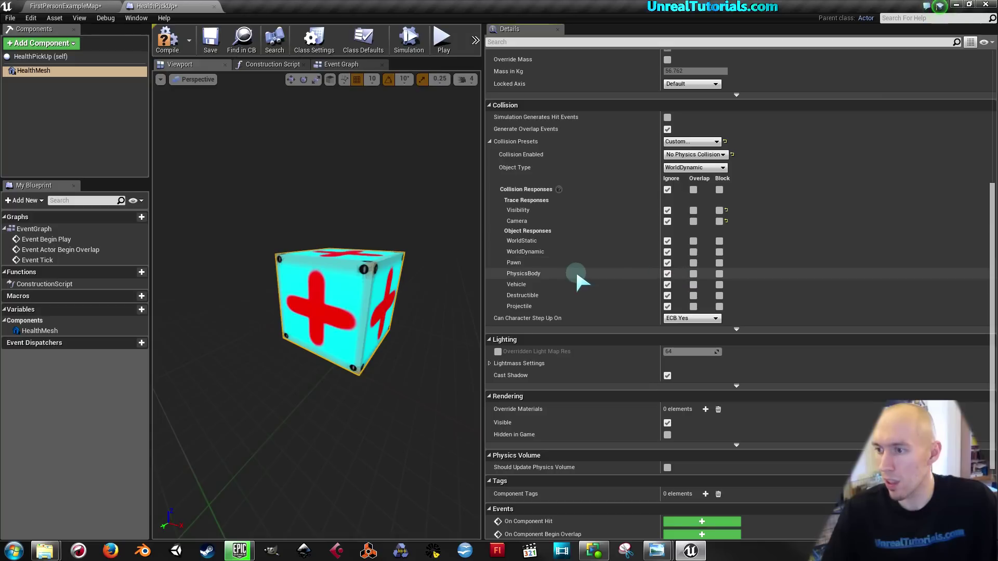
click(693, 263)
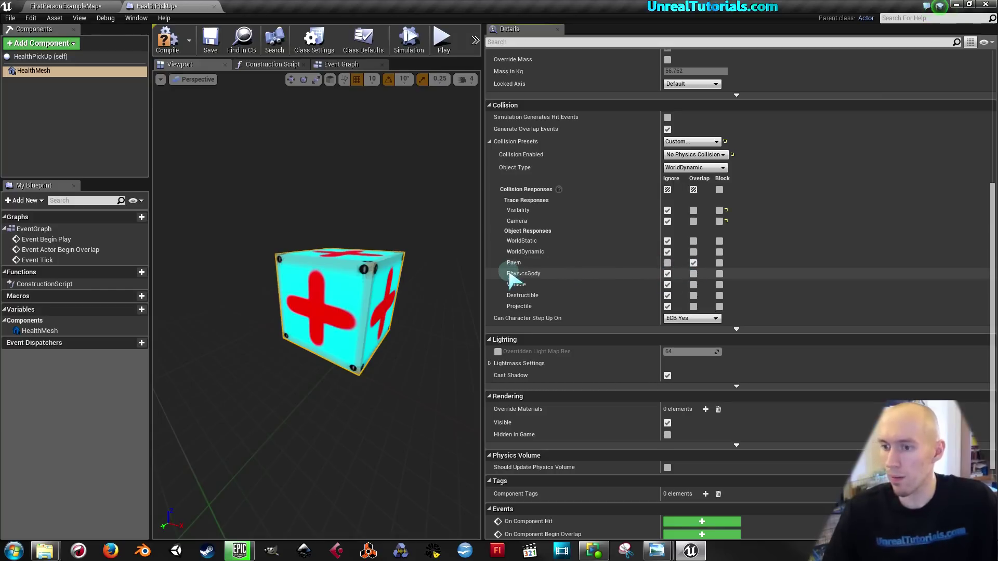
scroll(660, 229, down, 5)
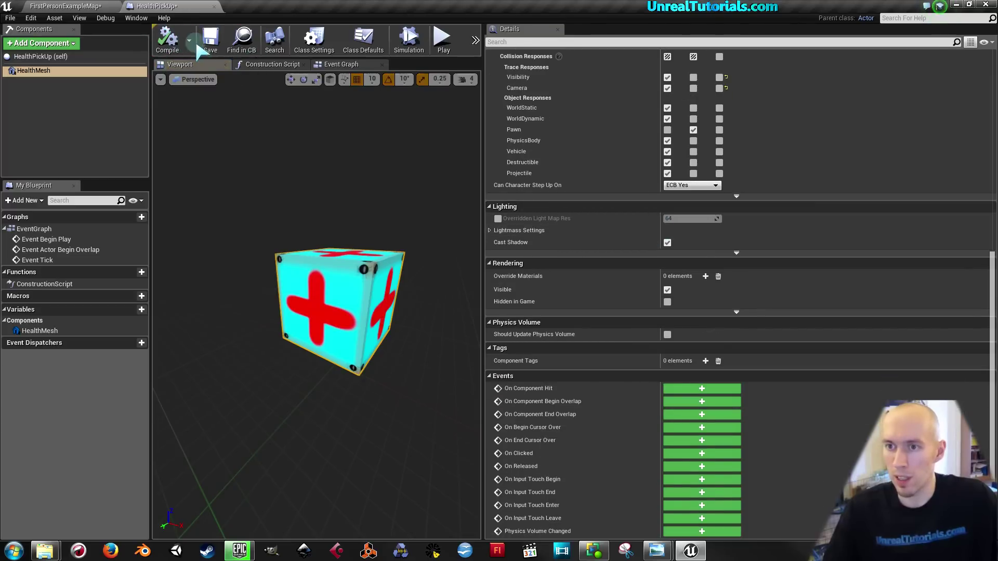
click(210, 40)
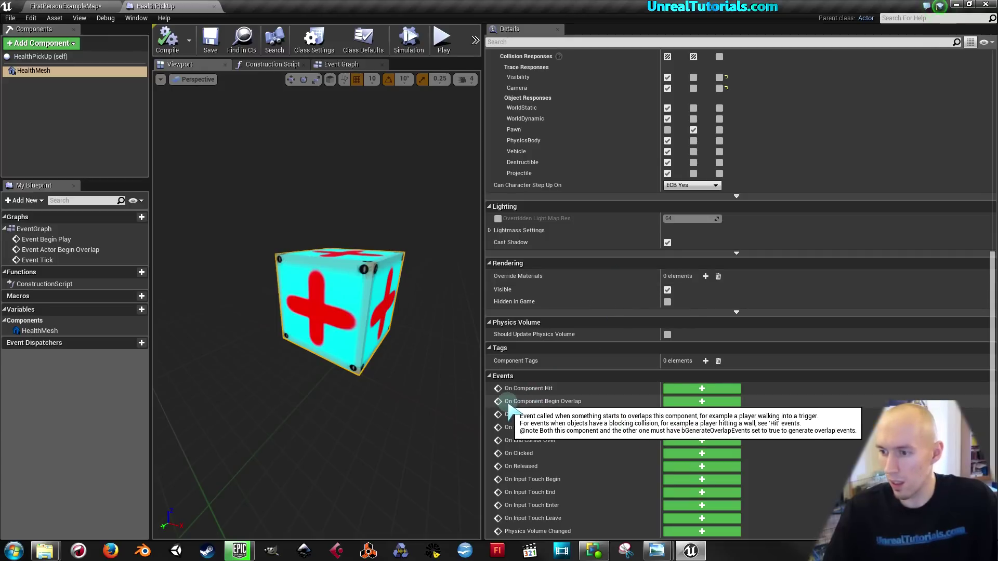
Add an On Component Begin Overlap (HealthMesh) event and frame it in the graph.
click(685, 401)
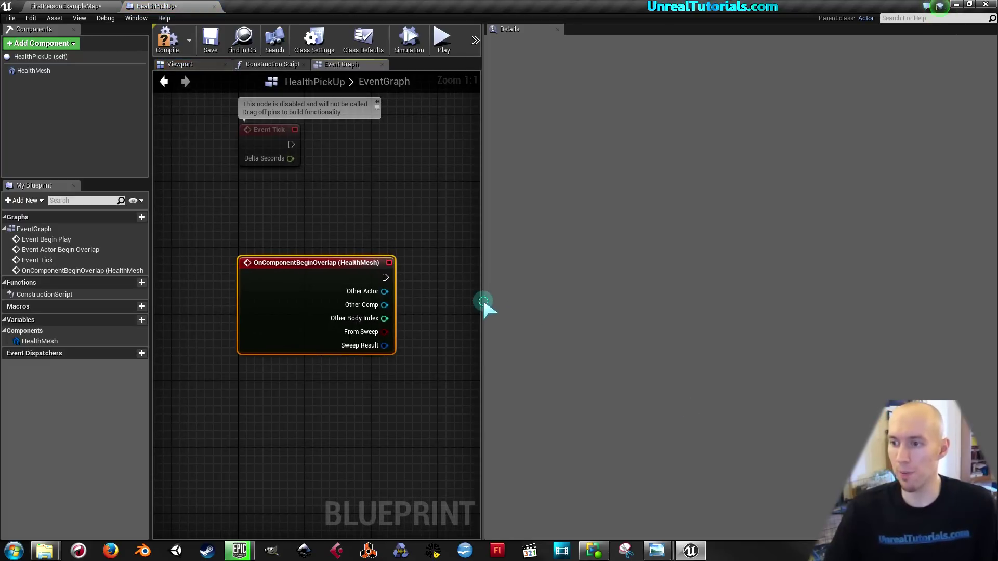
drag(486, 305, 779, 299)
right_drag(529, 290, 437, 257)
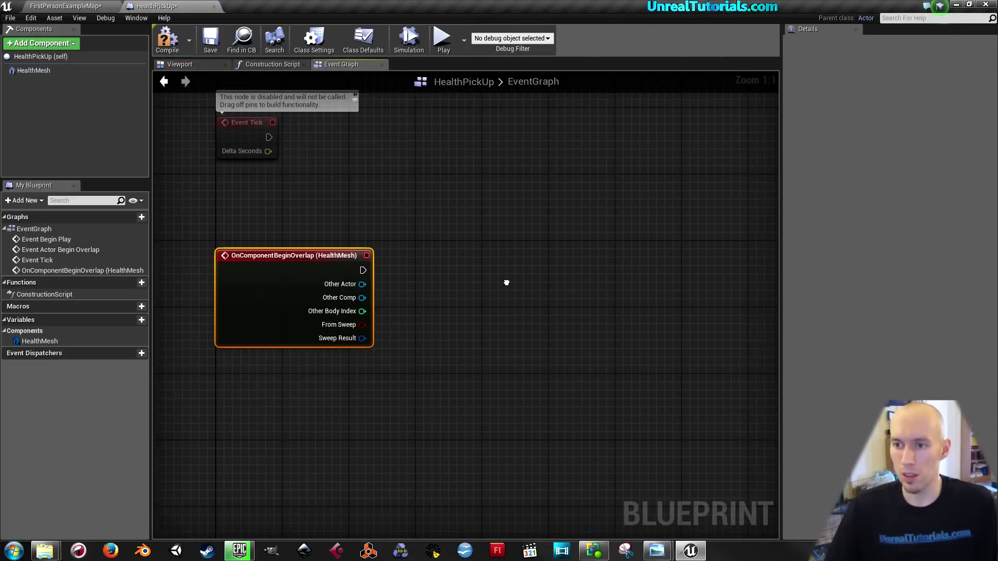
right_drag(380, 237, 384, 237)
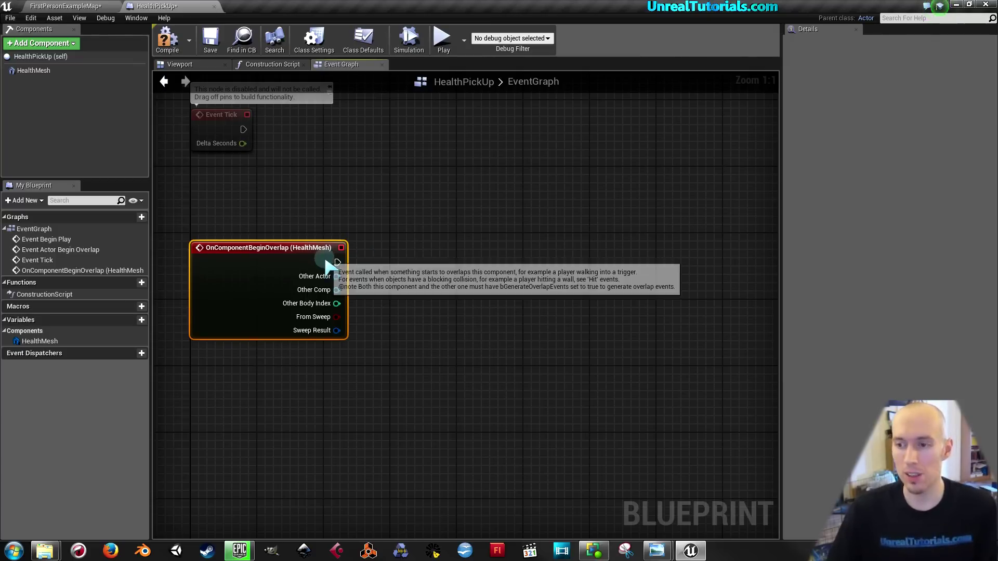
Connect the overlap event's execution to a new Cast To FirstPersonCharacter node.
drag(336, 263, 400, 242)
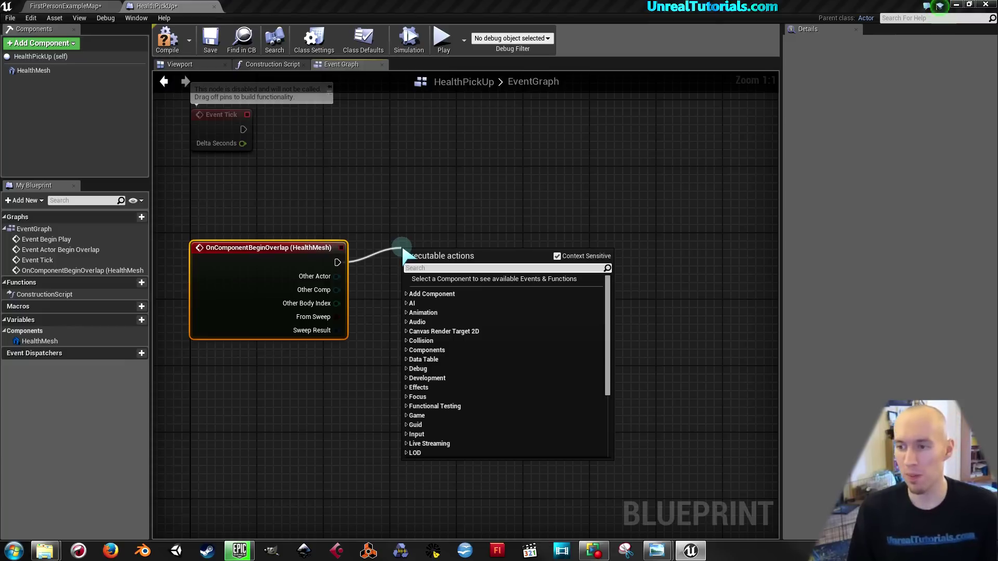
text(cast to)
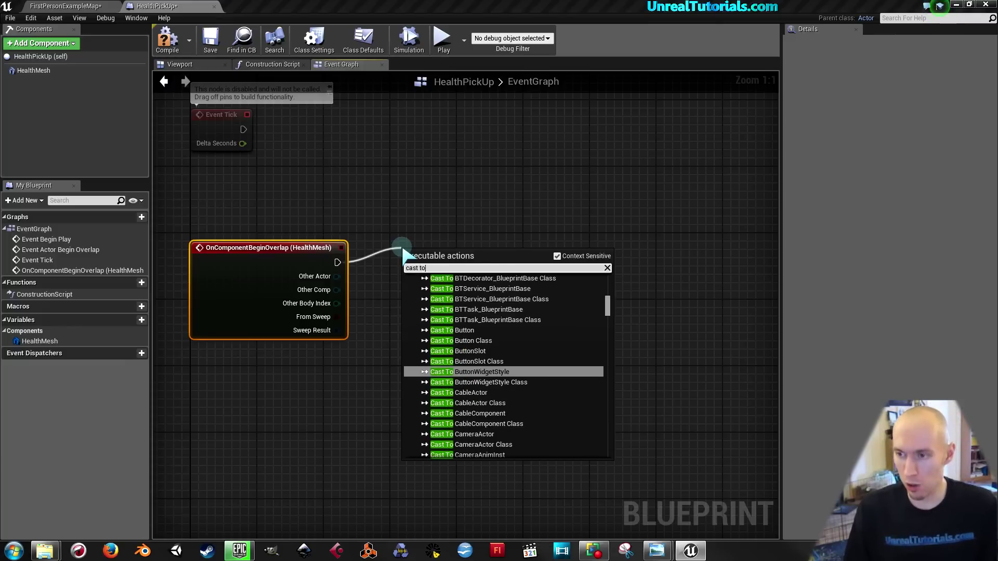
text( firs)
text(t per)
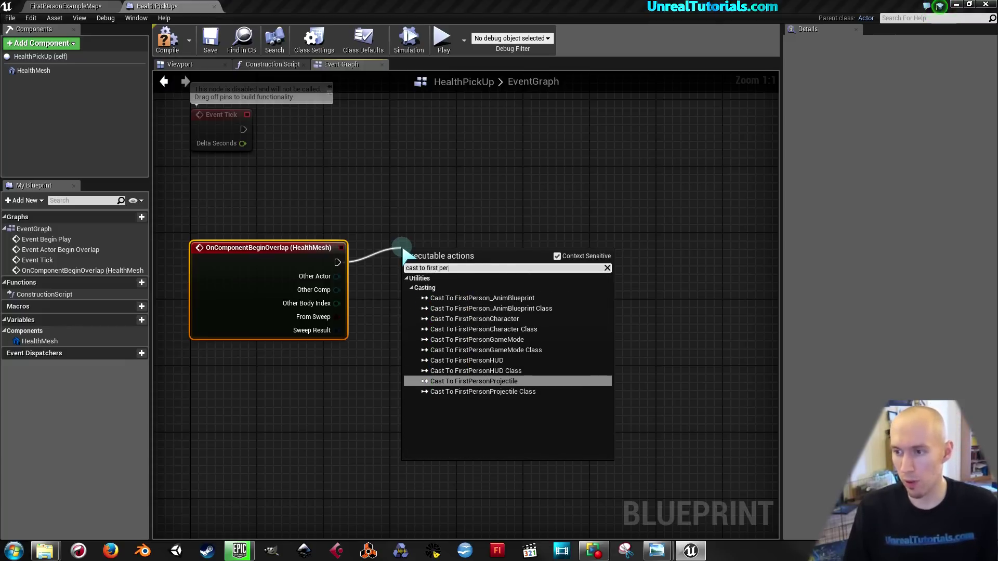
key(BackSpace)
key(BackSpace)
key(BackSpace)
key(BackSpace)
text(pers)
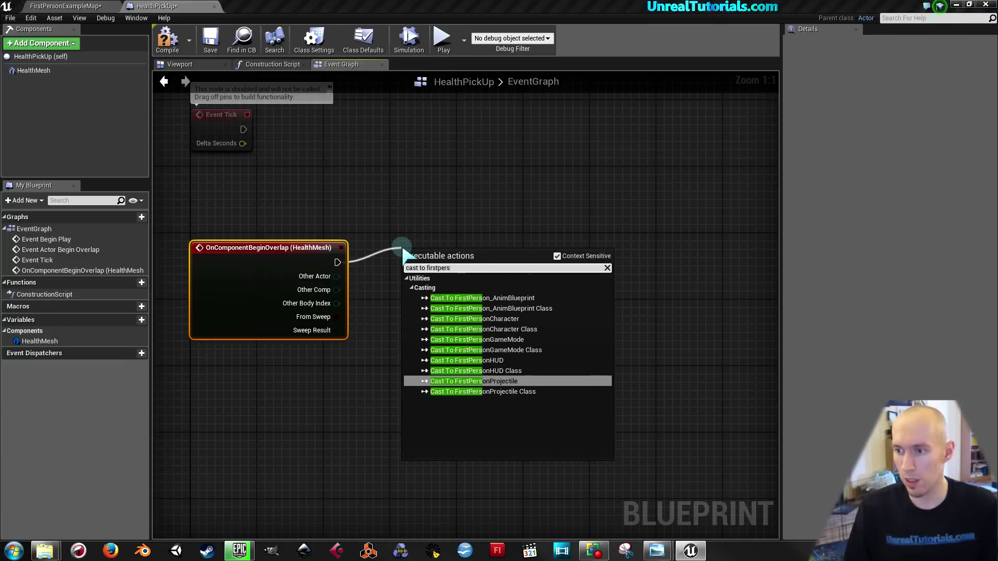
key(Up)
key(Up)
key(Up)
key(Up)
key(Up)
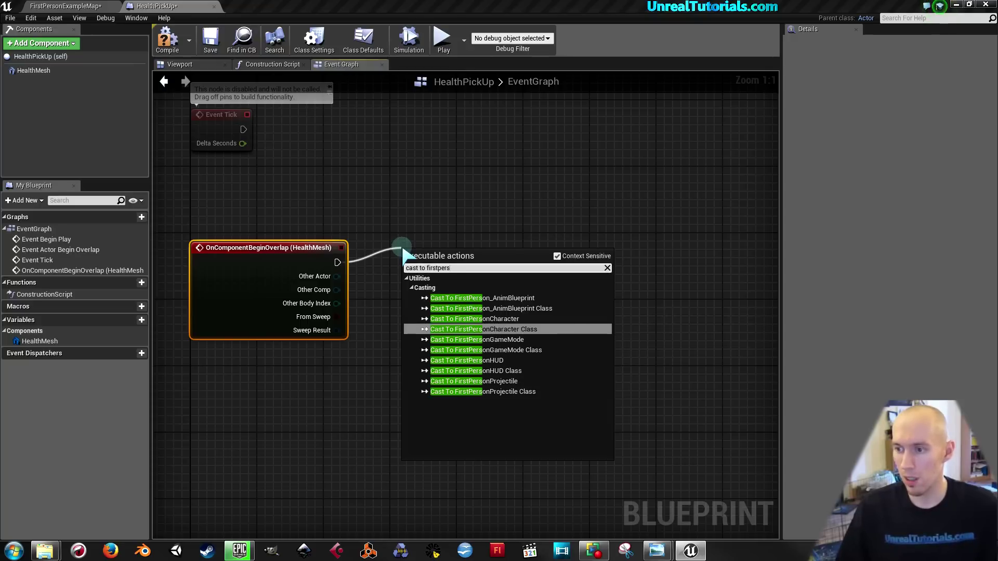
key(Up)
key(Up)
key(Down)
key(Return)
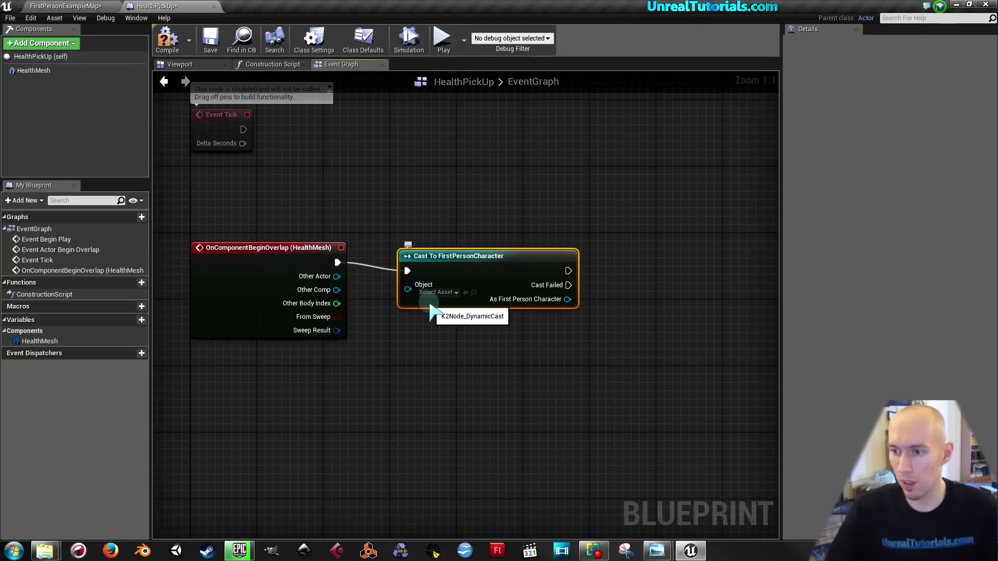
Feed the overlap event's Other Actor into the cast's Object input.
drag(410, 291, 336, 277)
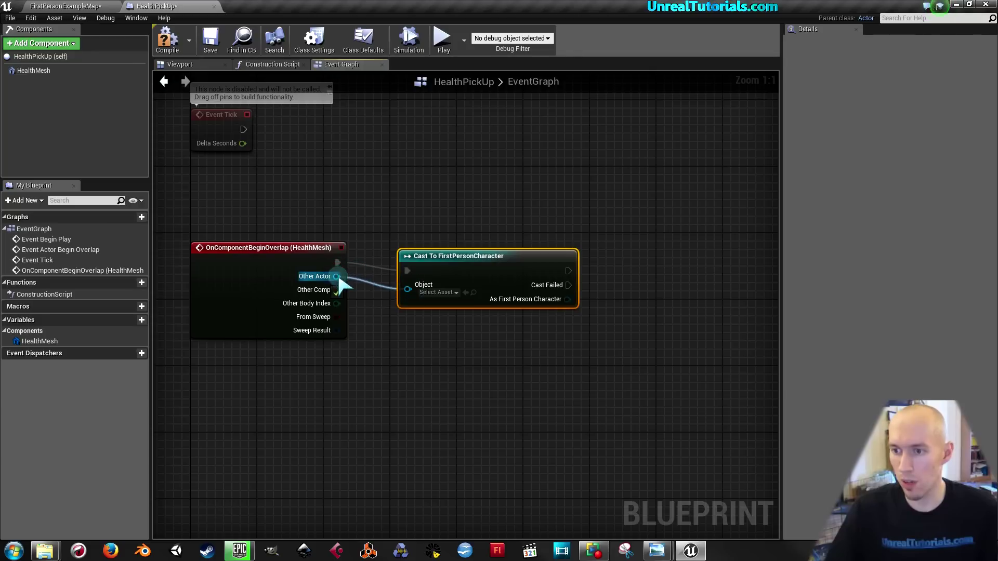
right_drag(407, 188, 347, 184)
drag(385, 247, 377, 238)
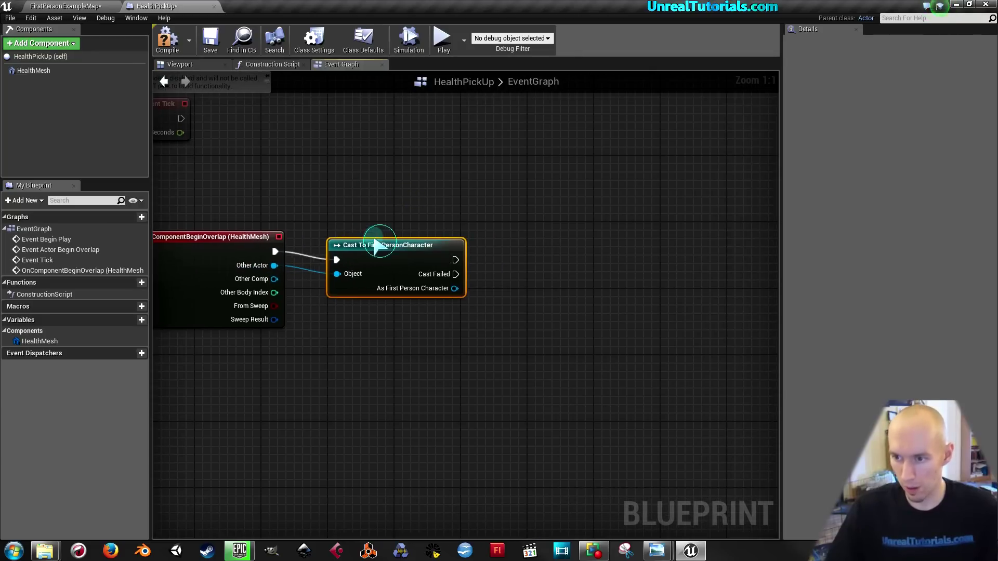
right_drag(418, 213, 380, 214)
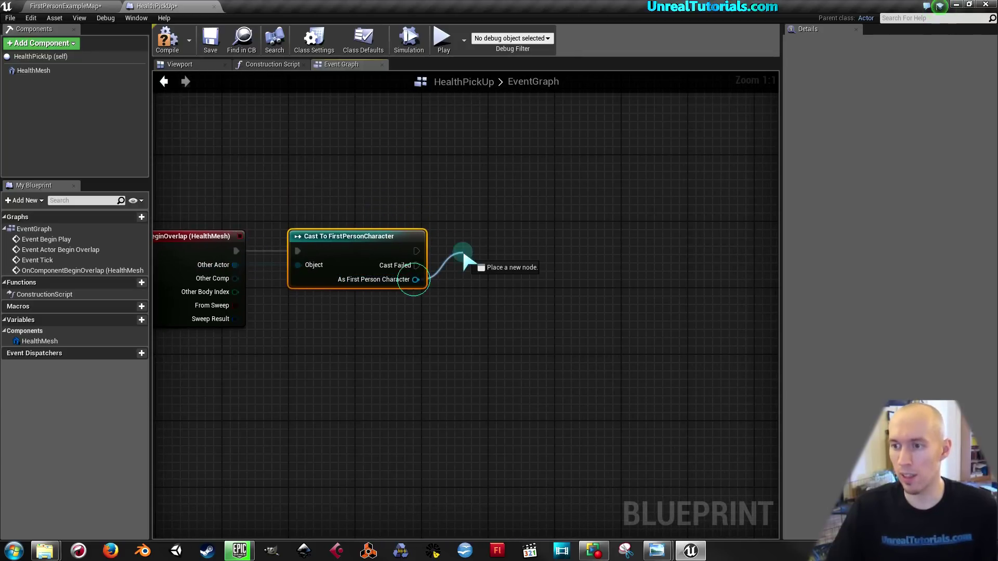
Add a SET Health node targeting As First Person Character, driven by the cast's success exec.
drag(416, 280, 463, 245)
text(set )
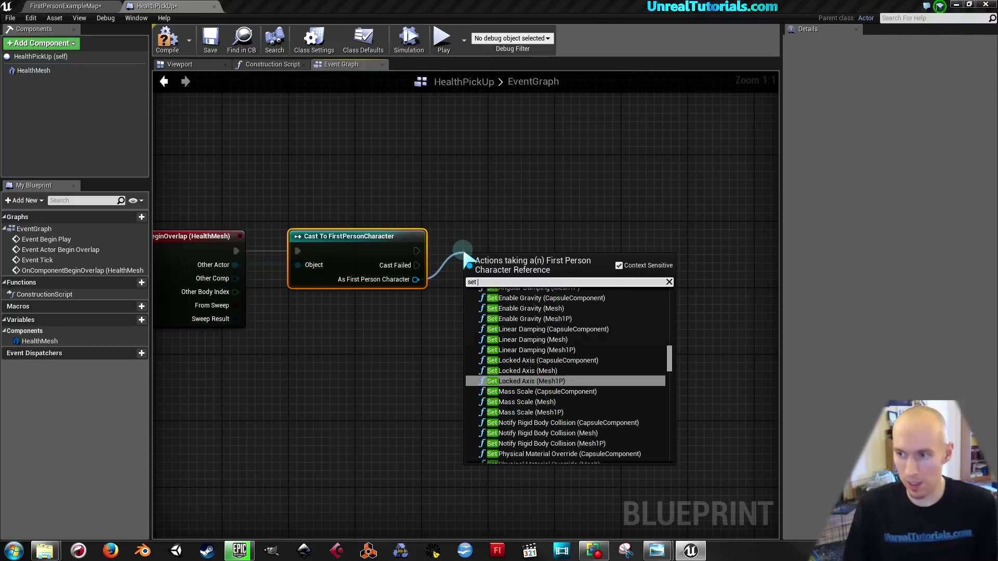
text(health)
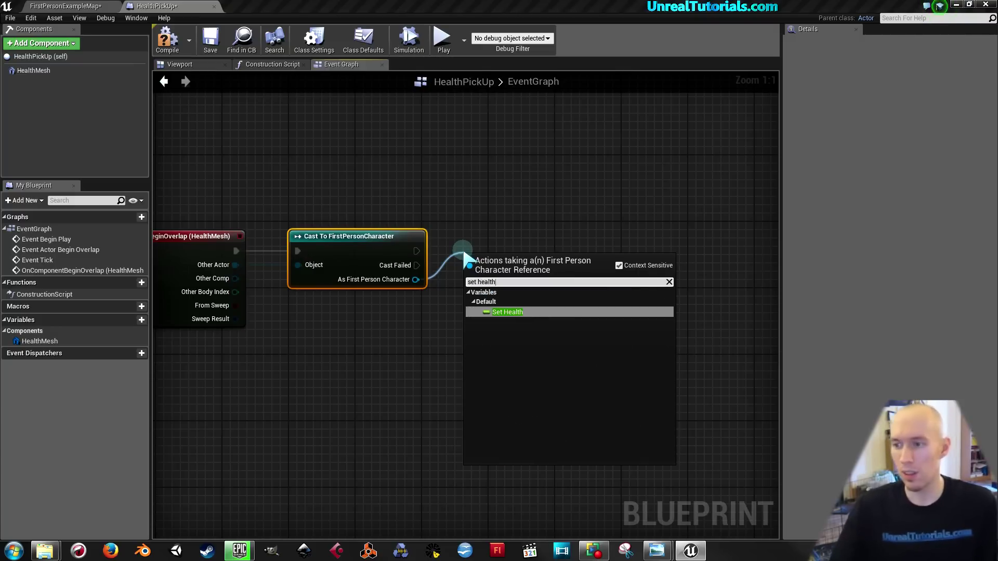
click(502, 316)
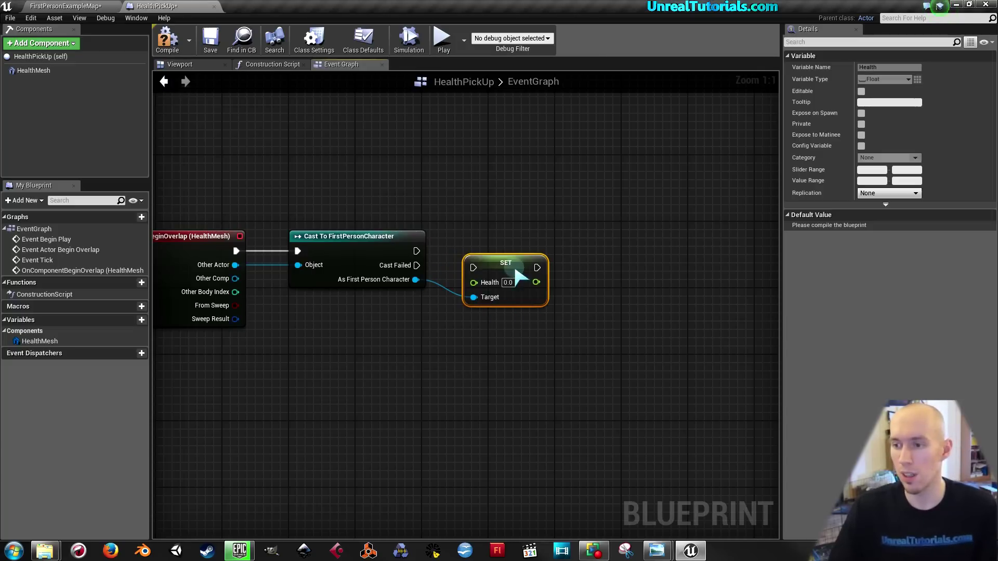
drag(514, 263, 541, 253)
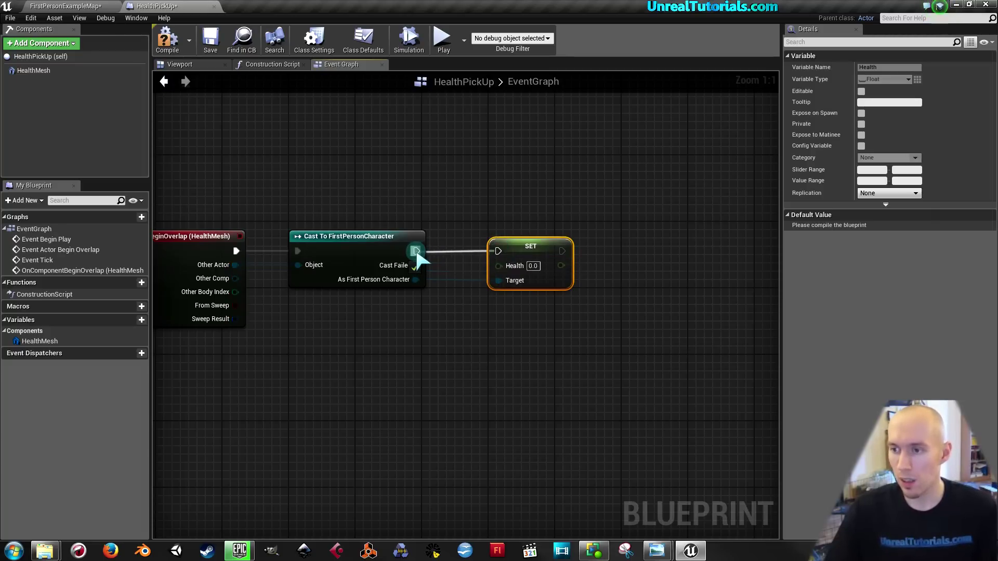
drag(500, 252, 417, 251)
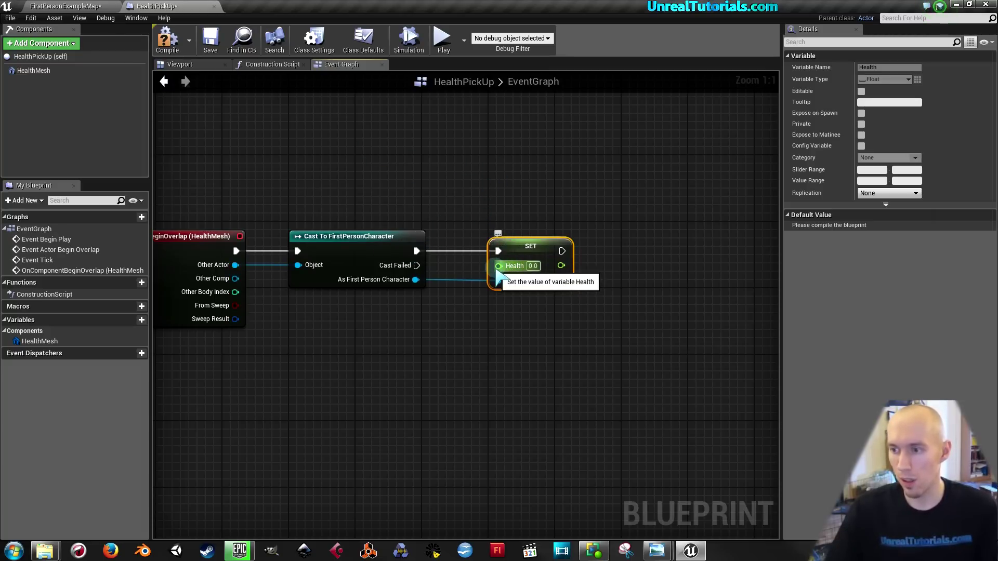
drag(499, 266, 465, 323)
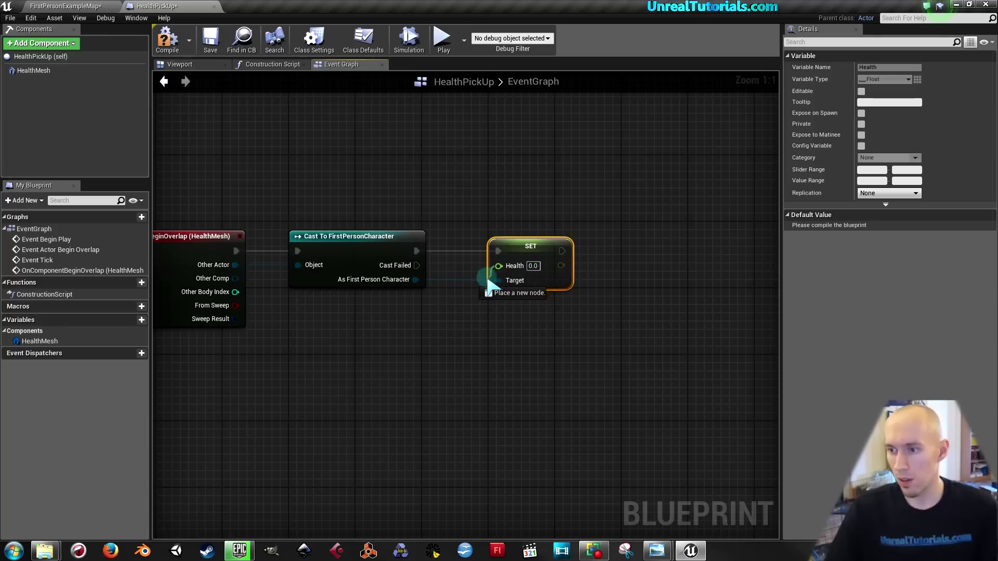
Add a Float + Float node and wire its result into SET Health's value.
click(458, 319)
right_click(462, 316)
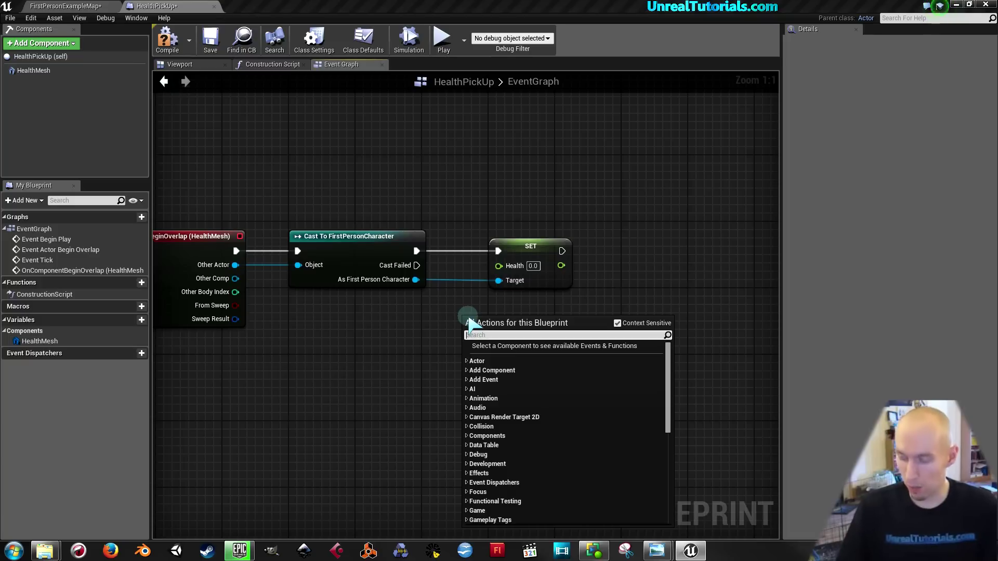
text(+)
key(Up)
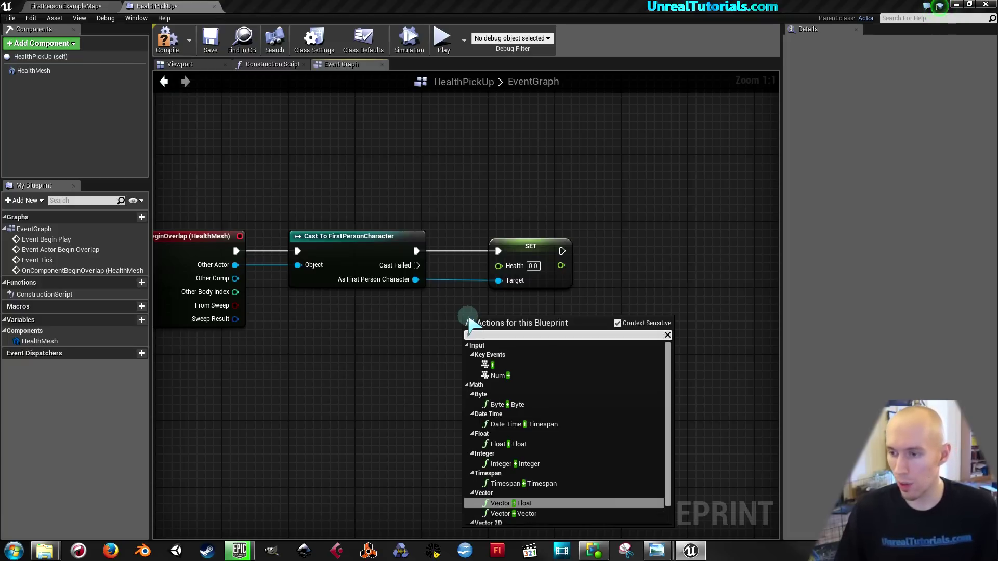
key(Up)
key(Up)
key(Up)
key(Up)
key(Down)
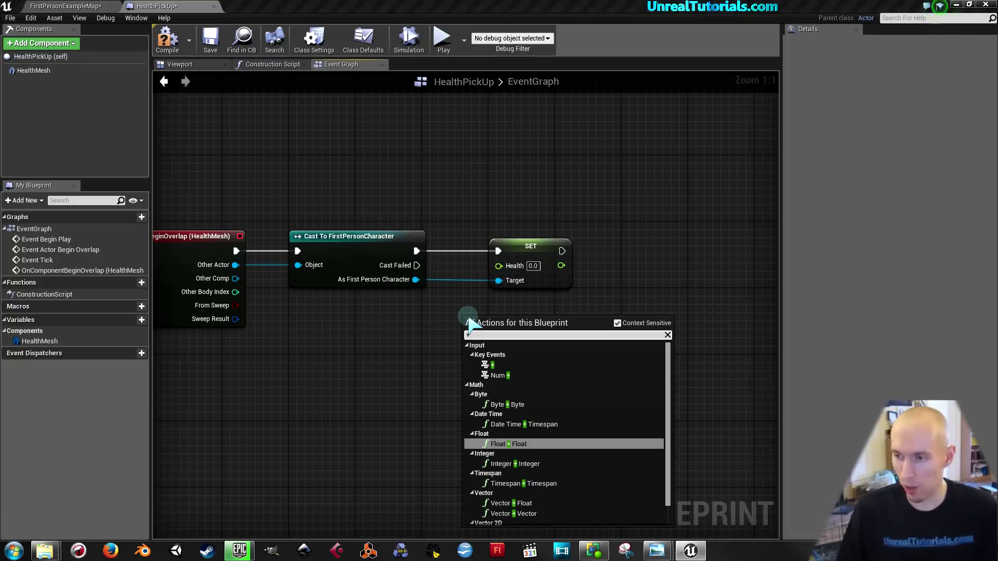
key(Return)
drag(498, 323, 466, 365)
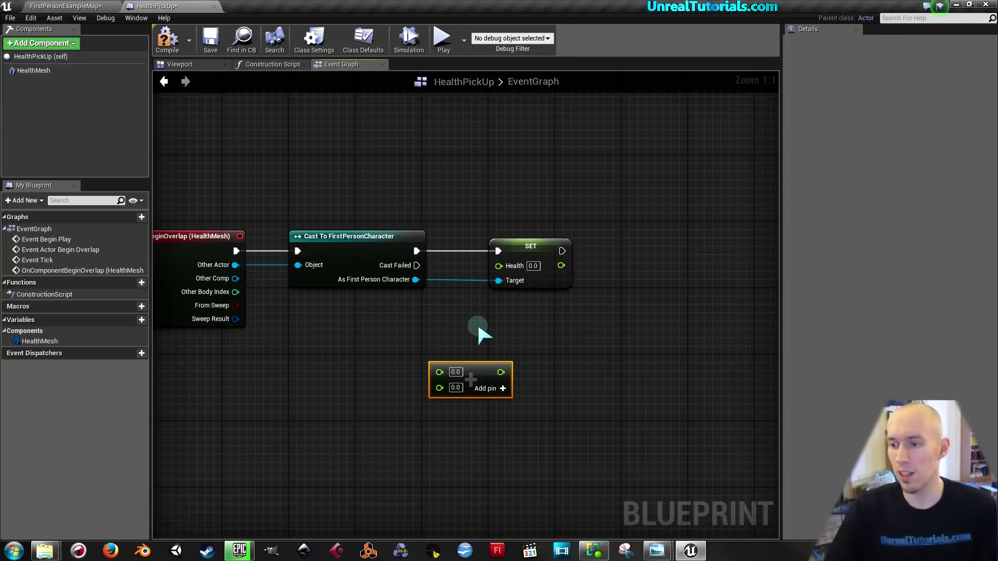
right_drag(478, 322, 476, 307)
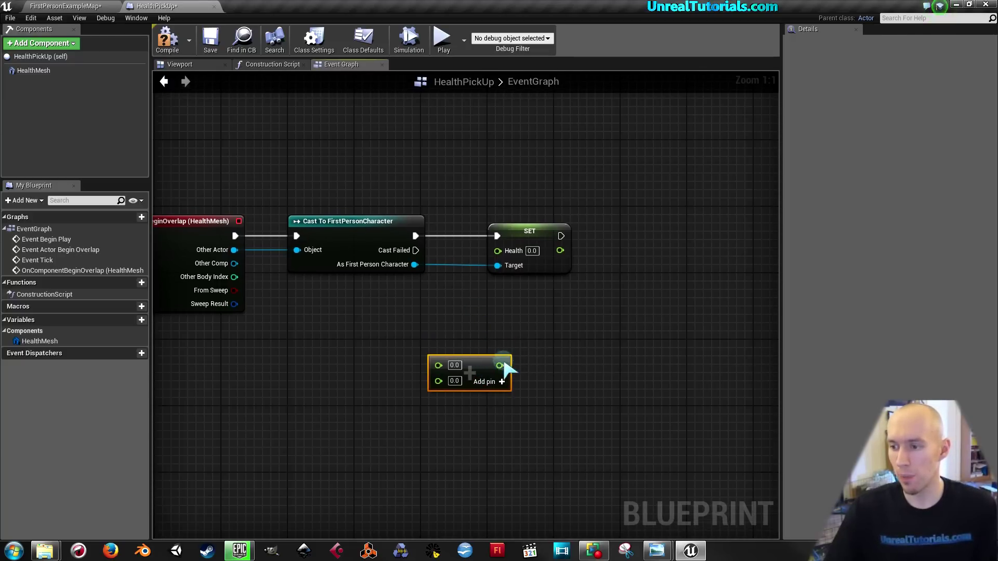
mouse_move(500, 365)
mouse_down()
mouse_move(480, 266)
mouse_move(497, 250)
mouse_up()
right_drag(454, 310, 479, 292)
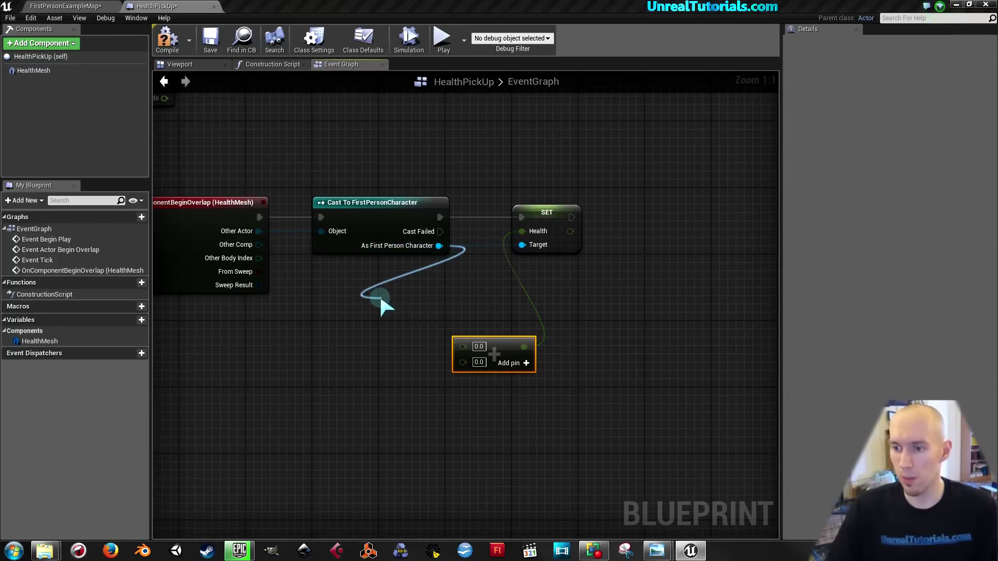
Feed the character's Get Health into the Add node with 0.15 as the second value.
drag(439, 246, 379, 295)
text(health)
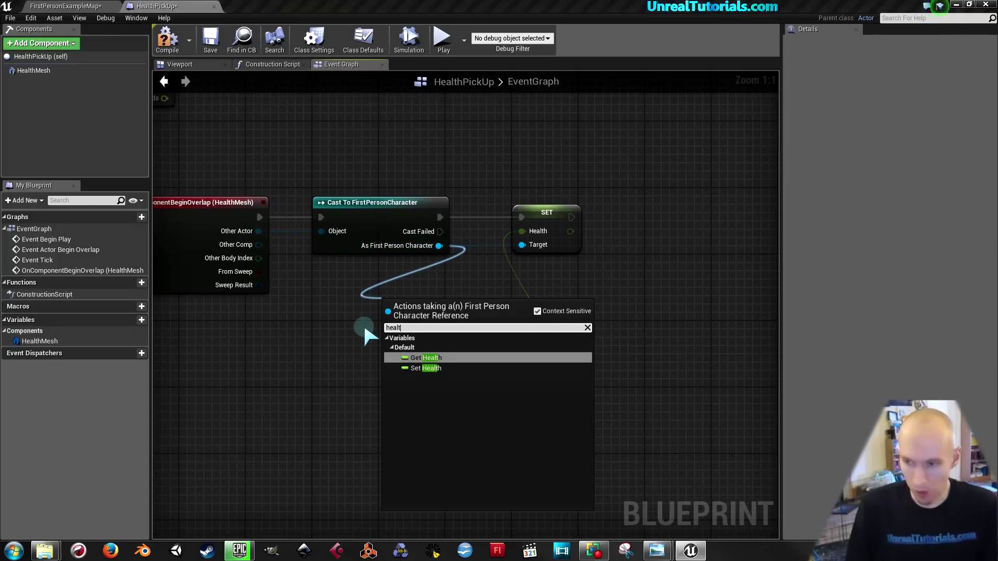
key(Return)
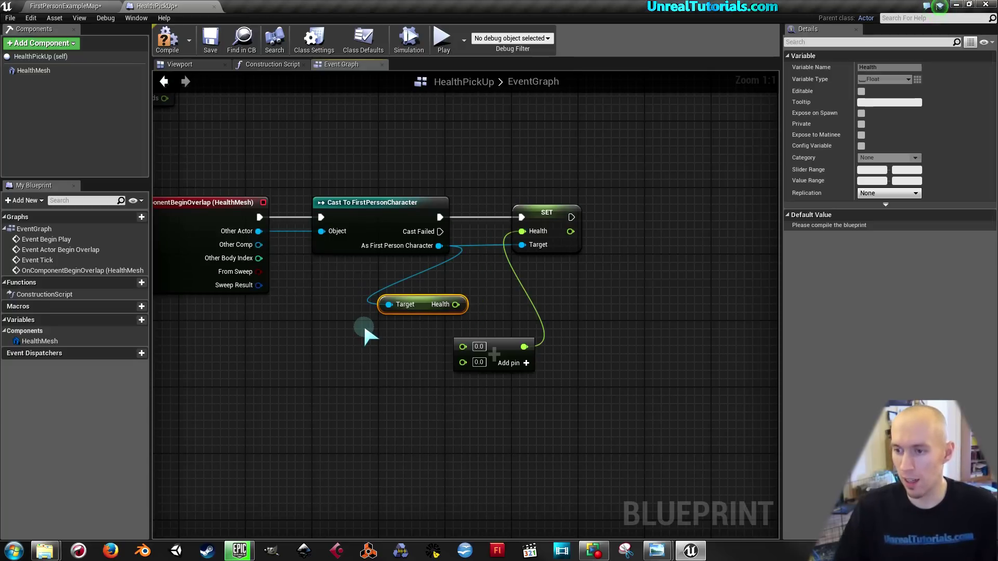
mouse_move(420, 313)
mouse_down()
mouse_move(390, 359)
mouse_move(463, 346)
mouse_up()
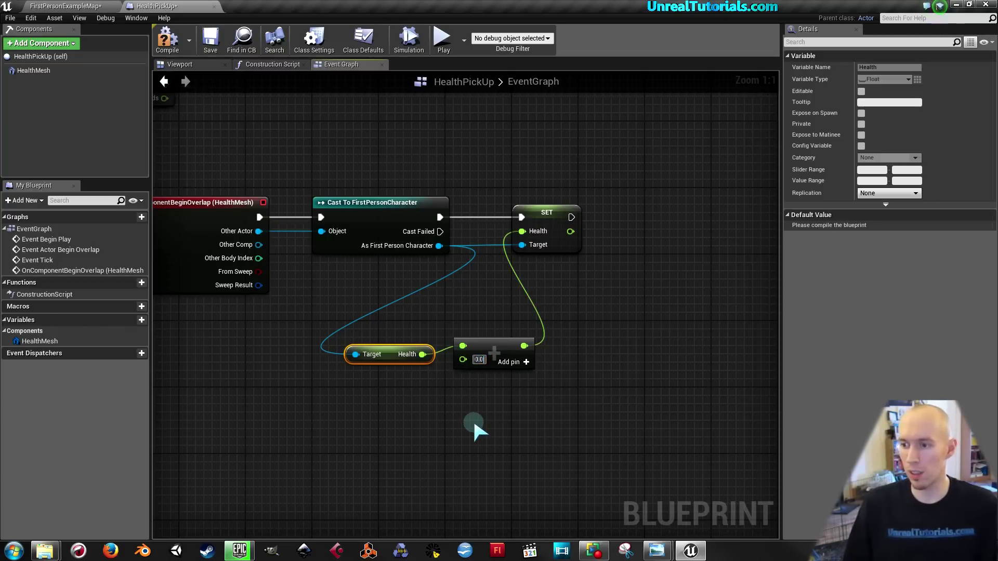
key(Return)
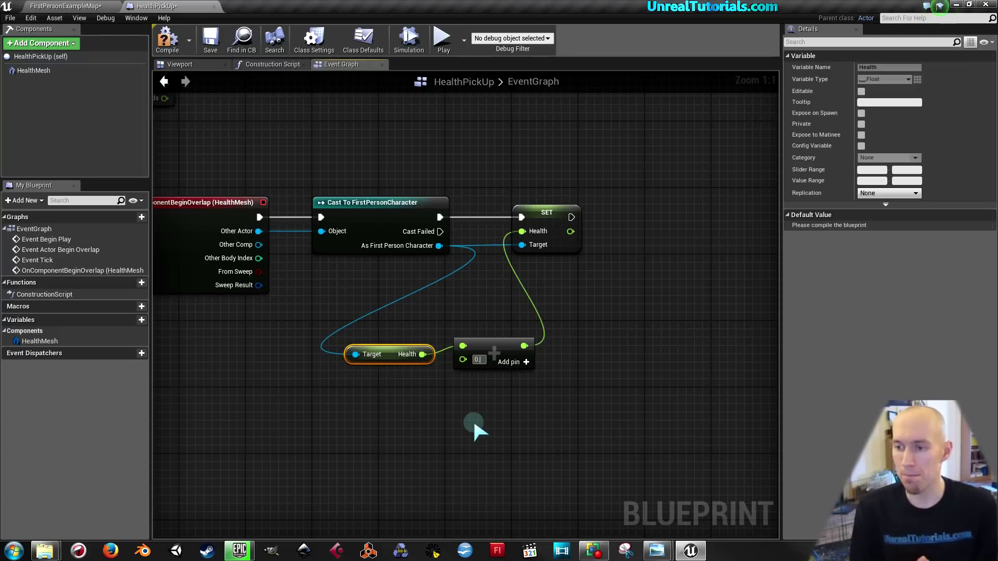
text(15)
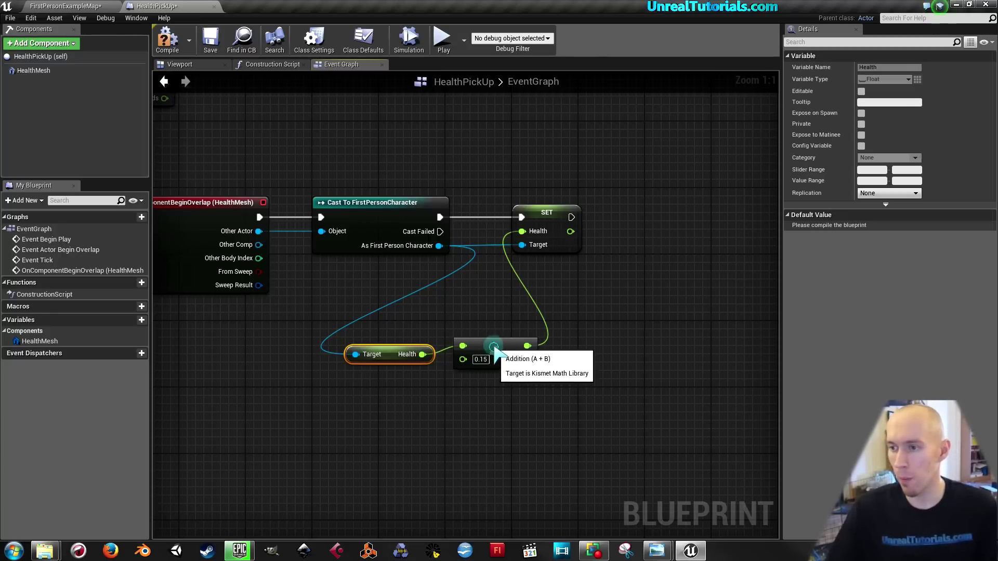
drag(497, 348, 497, 331)
mouse_move(541, 274)
right_down()
mouse_move(459, 302)
mouse_move(482, 320)
right_up()
drag(281, 405, 281, 380)
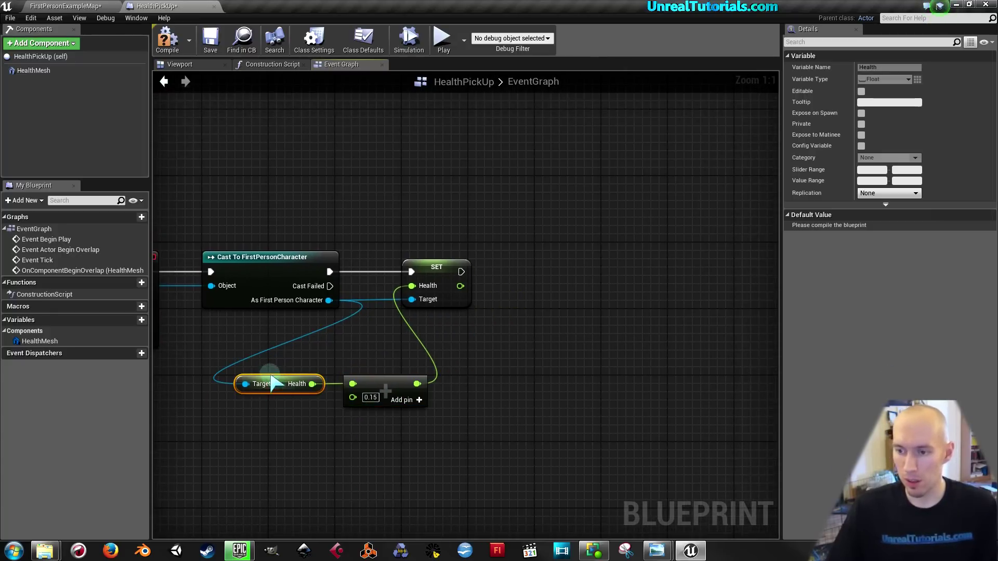
right_drag(476, 339, 441, 347)
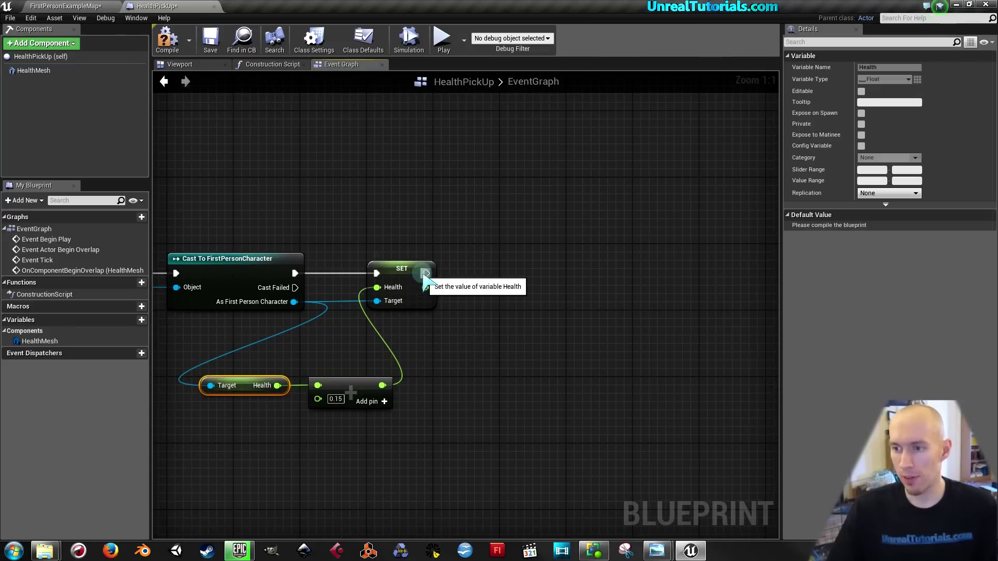
Chain a Play Sound at Location node after SET Health, using HealthPickUp_Sound.
drag(427, 273, 477, 262)
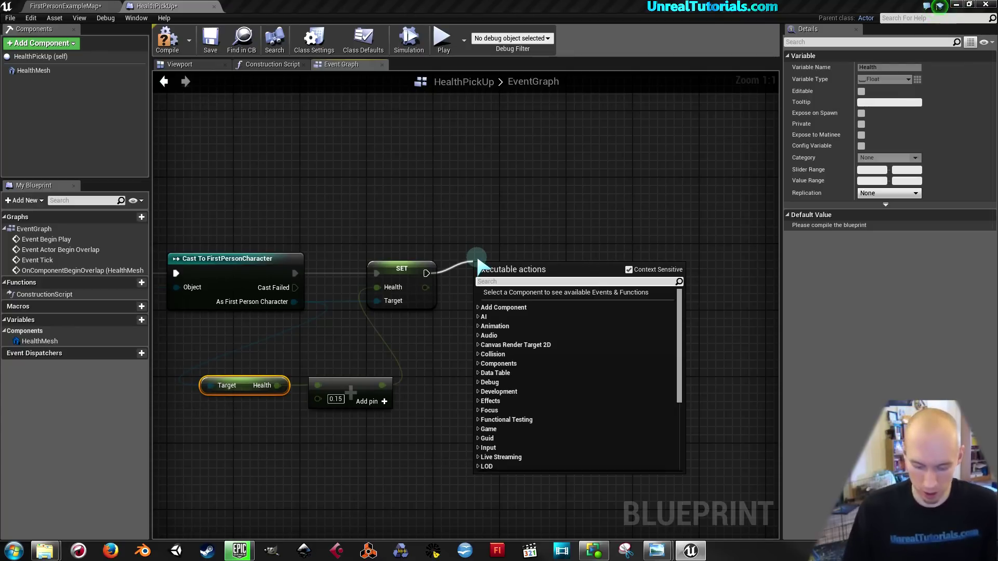
text(play soun)
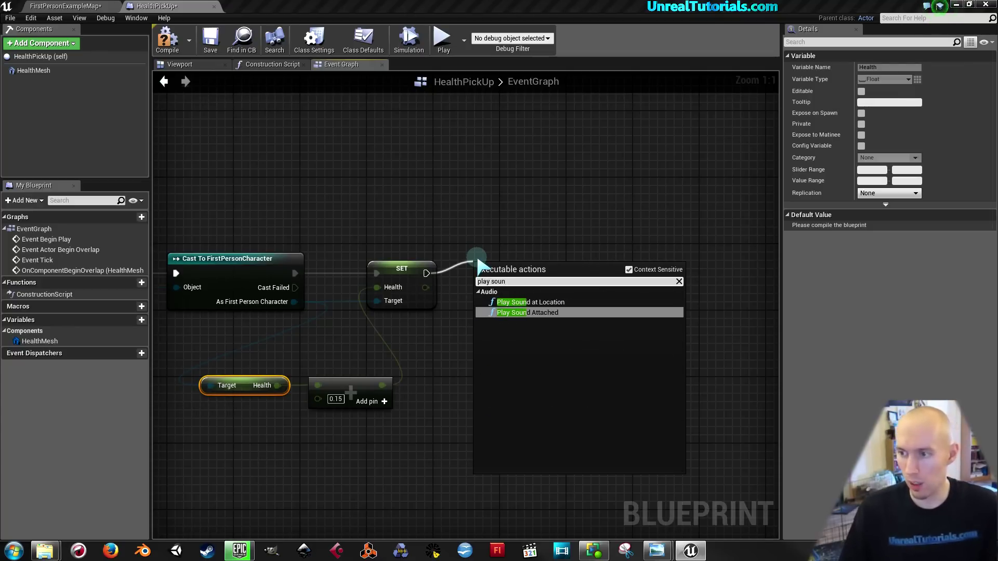
key(Up)
key(Return)
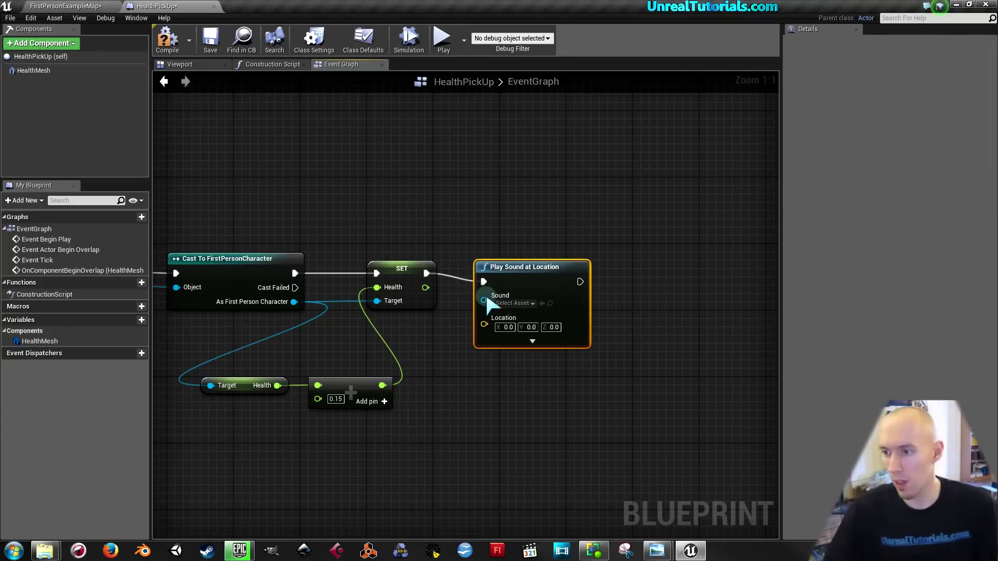
click(529, 304)
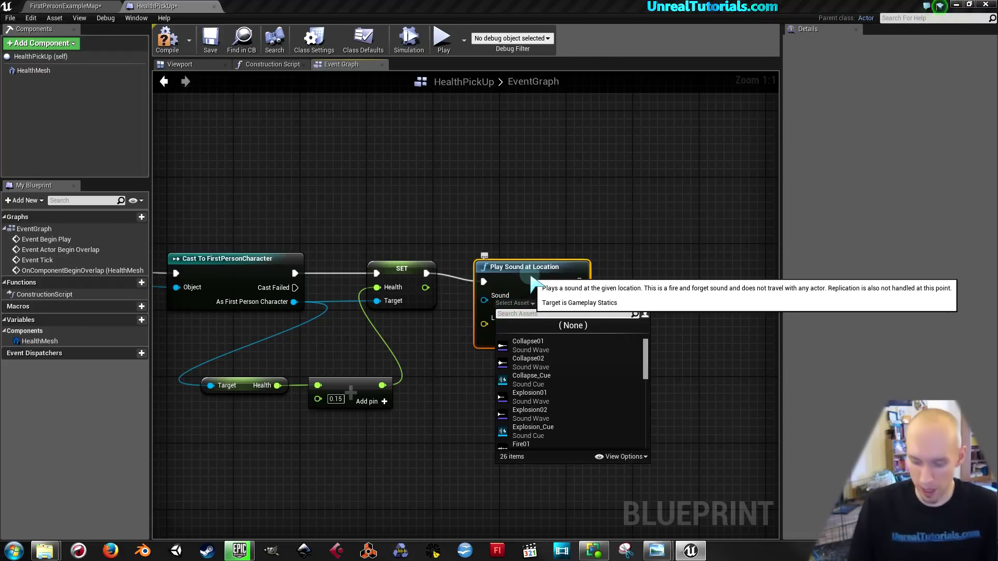
text(pc)
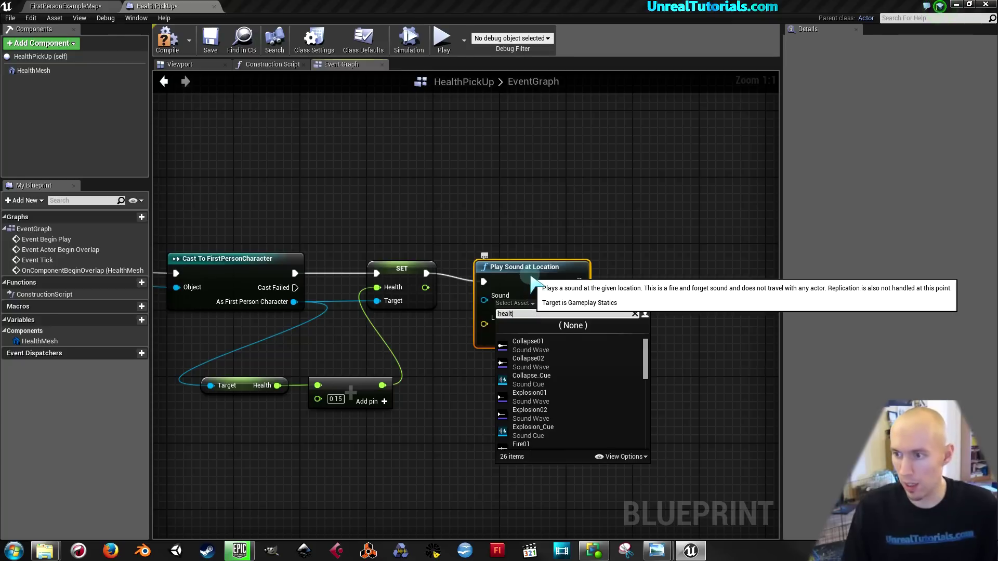
text(h)
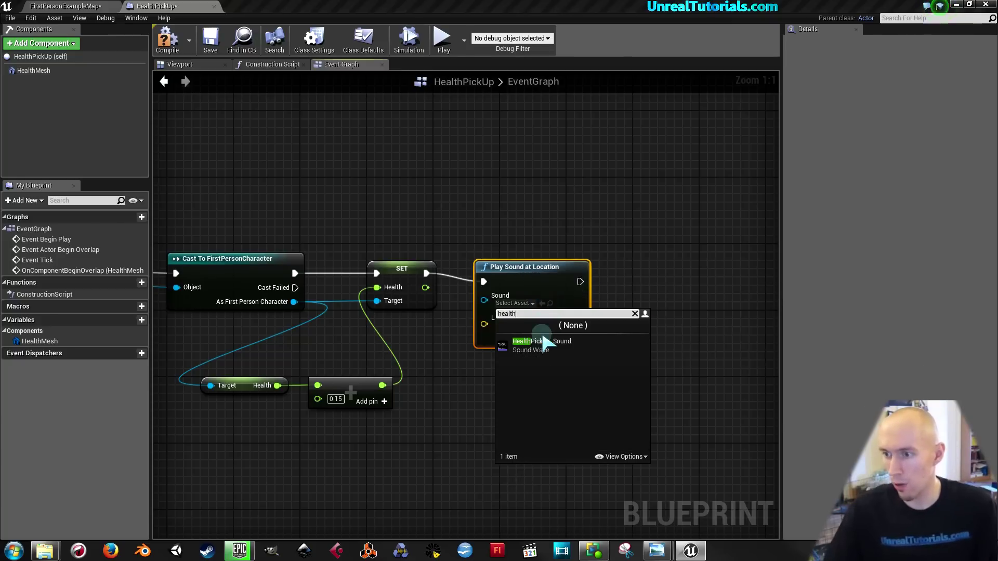
click(544, 343)
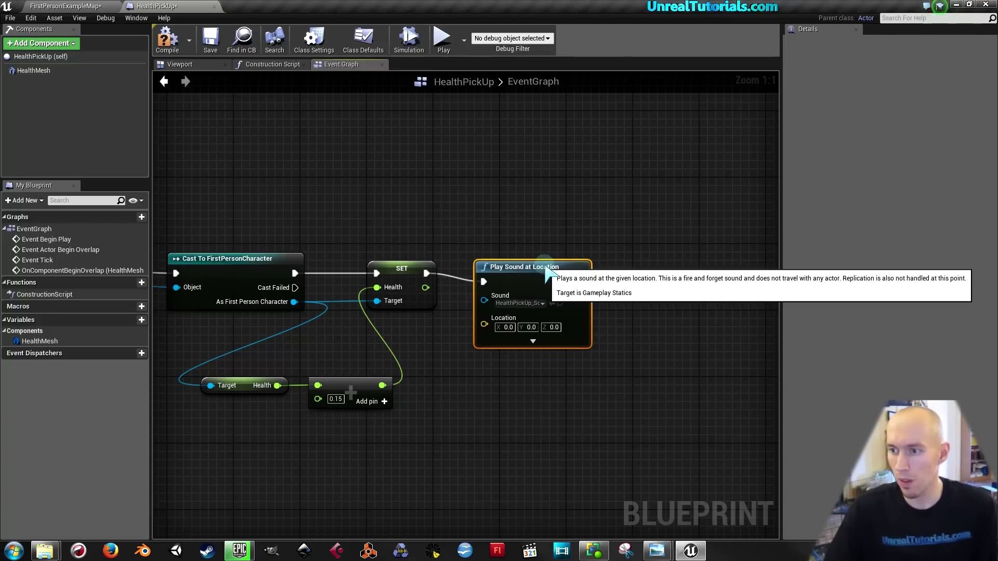
Append a Destroy Actor (self) node after Play Sound at Location and save the blueprint.
drag(550, 267, 533, 266)
drag(540, 216, 503, 201)
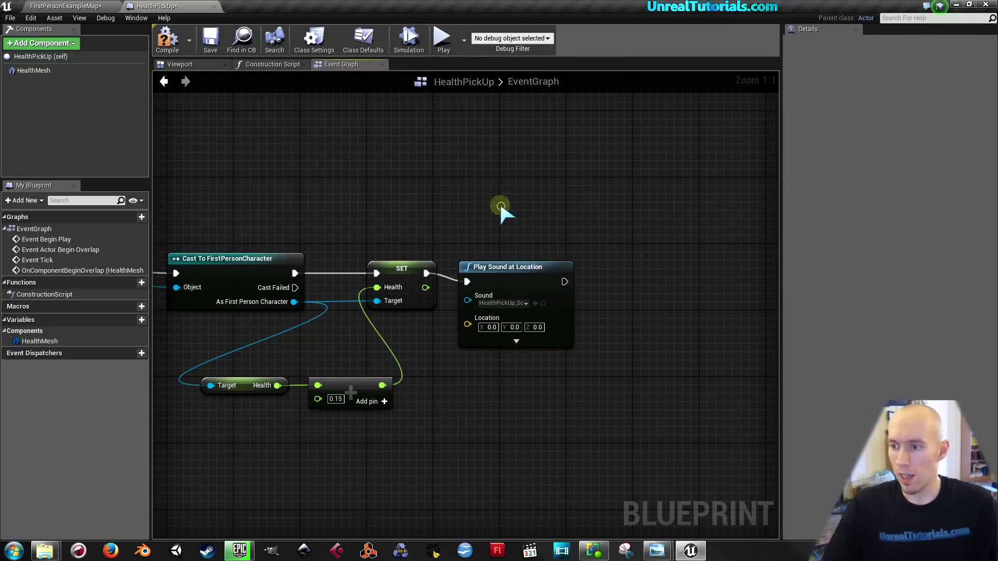
right_drag(501, 204, 453, 211)
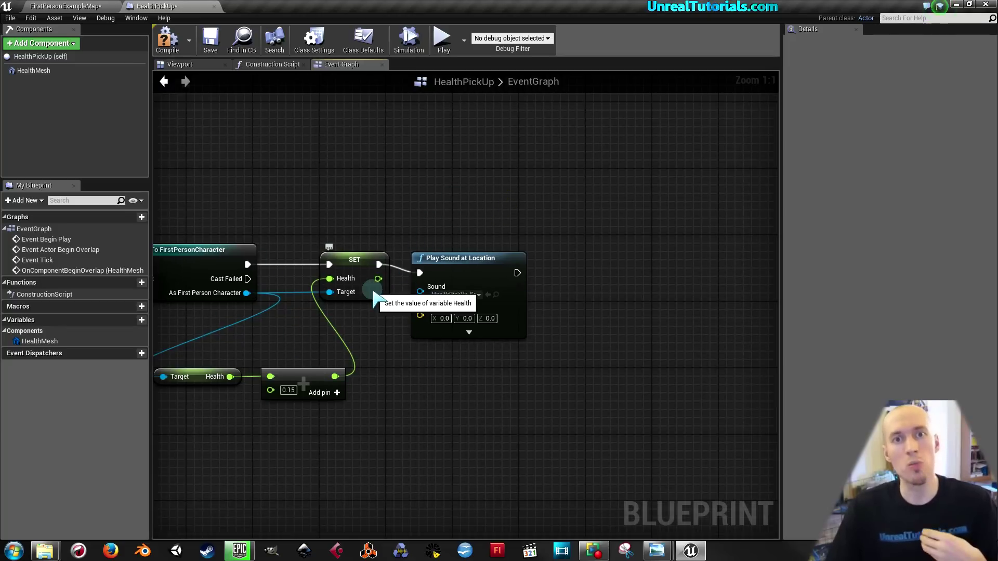
drag(518, 272, 552, 259)
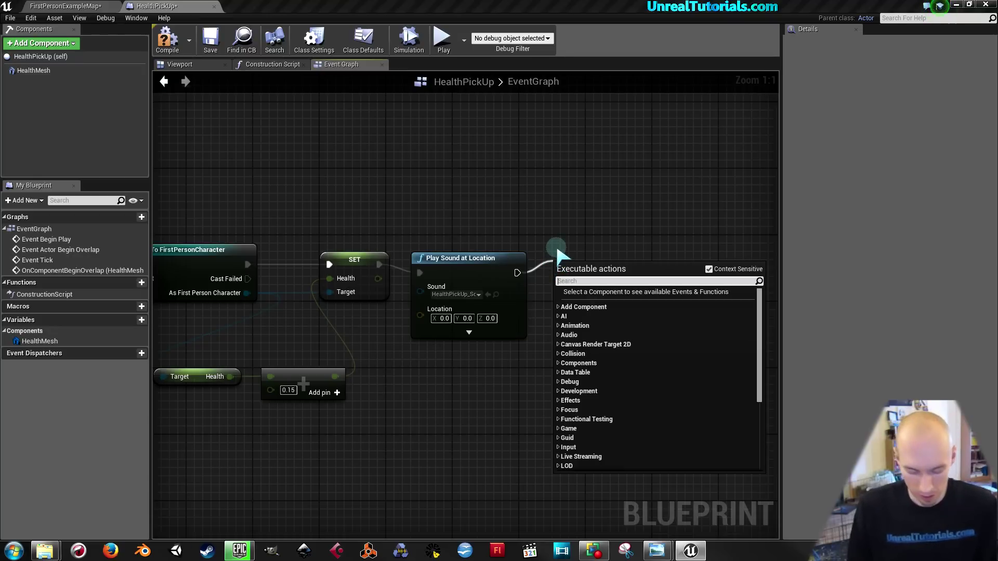
text(destr)
text(o)
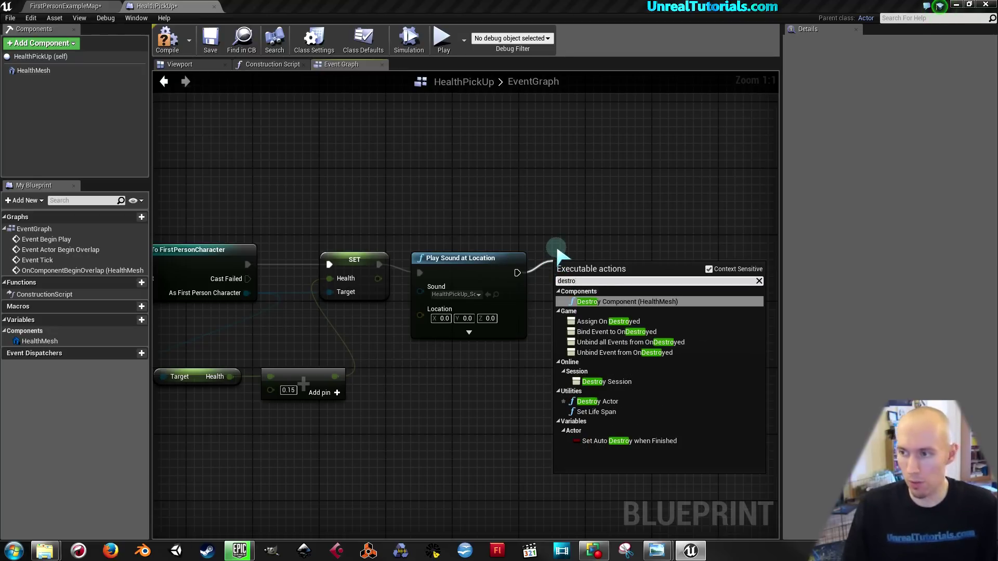
text(y actor)
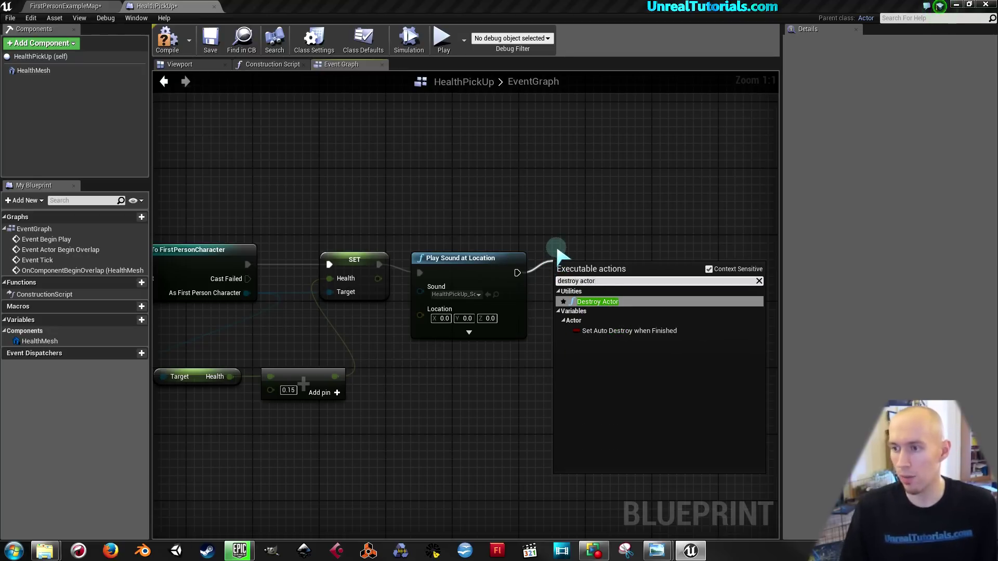
key(Return)
right_drag(514, 217, 469, 215)
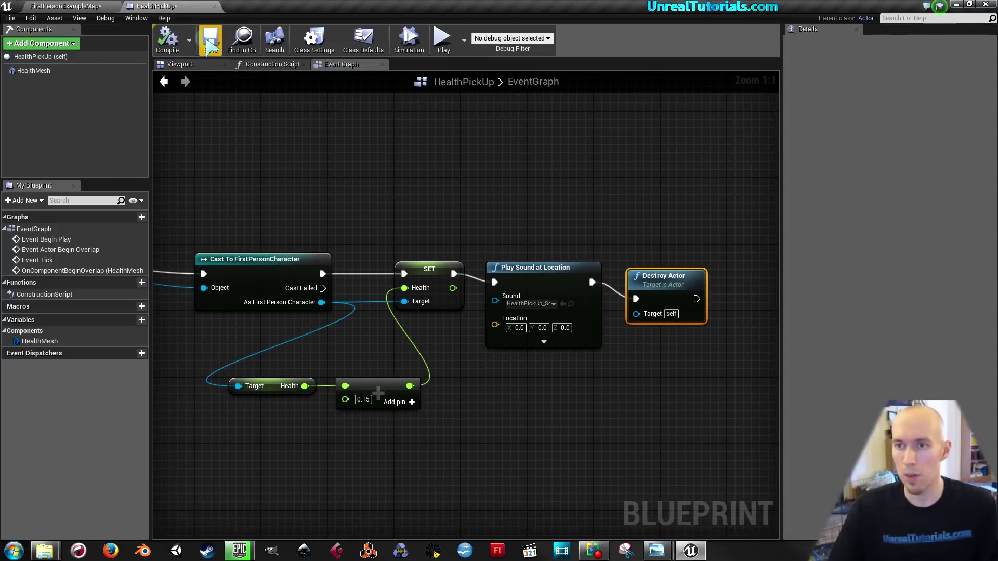
click(210, 47)
Drive an Add Actor Local Rotation node from Event Tick.
mouse_move(202, 141)
right_down()
mouse_move(312, 172)
mouse_move(276, 156)
right_up()
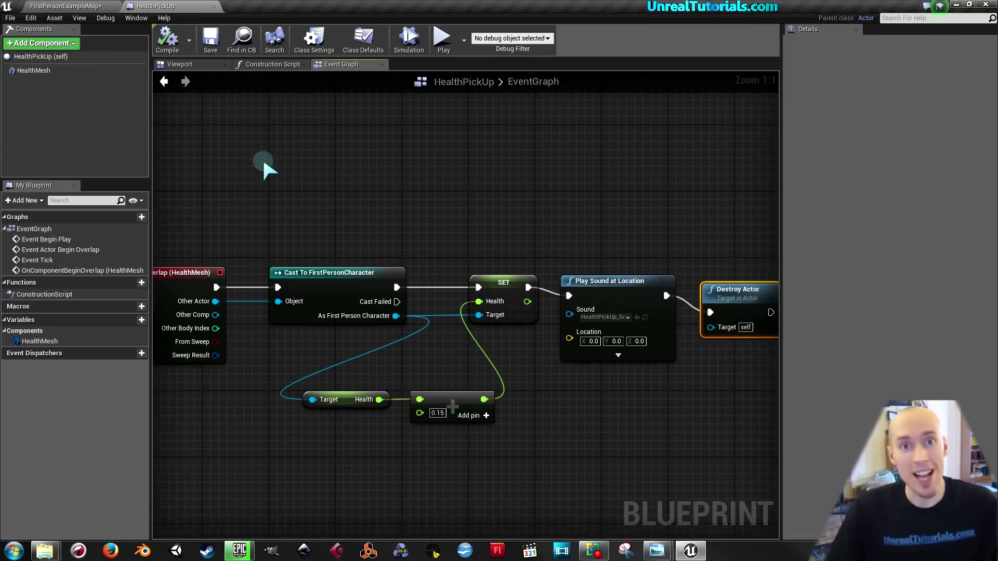
mouse_move(267, 162)
right_down()
mouse_move(309, 174)
mouse_move(274, 193)
right_up()
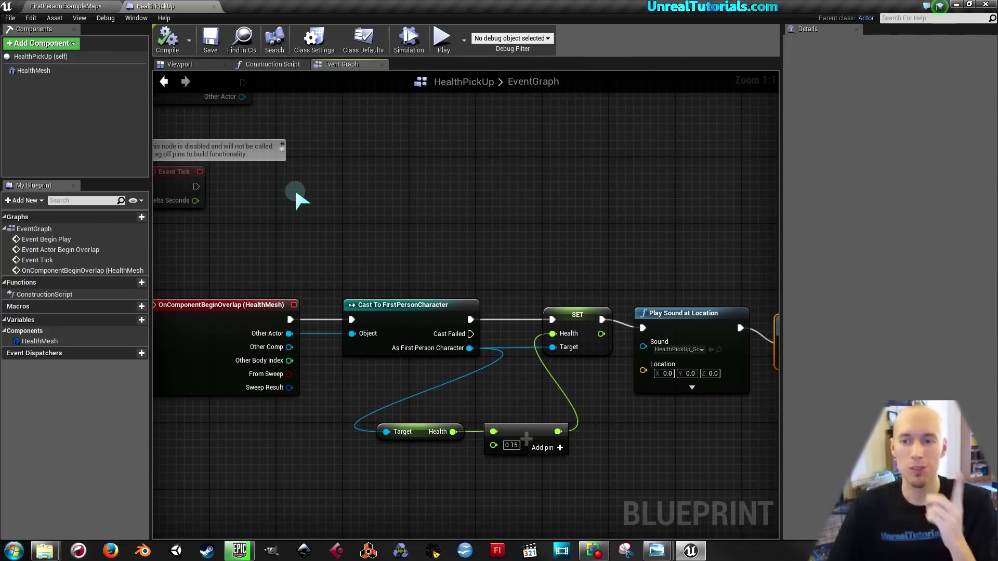
right_drag(195, 194, 211, 198)
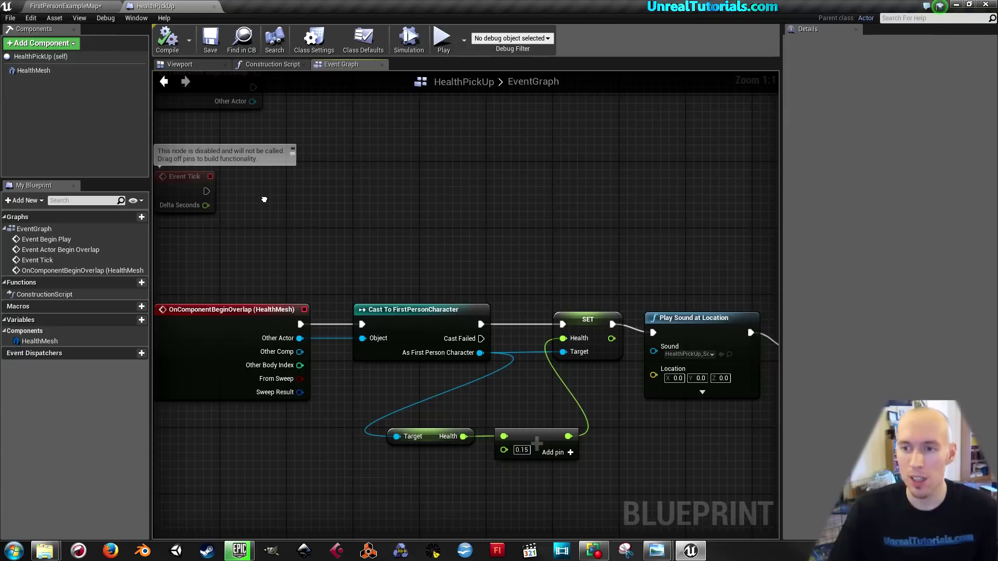
drag(219, 194, 277, 190)
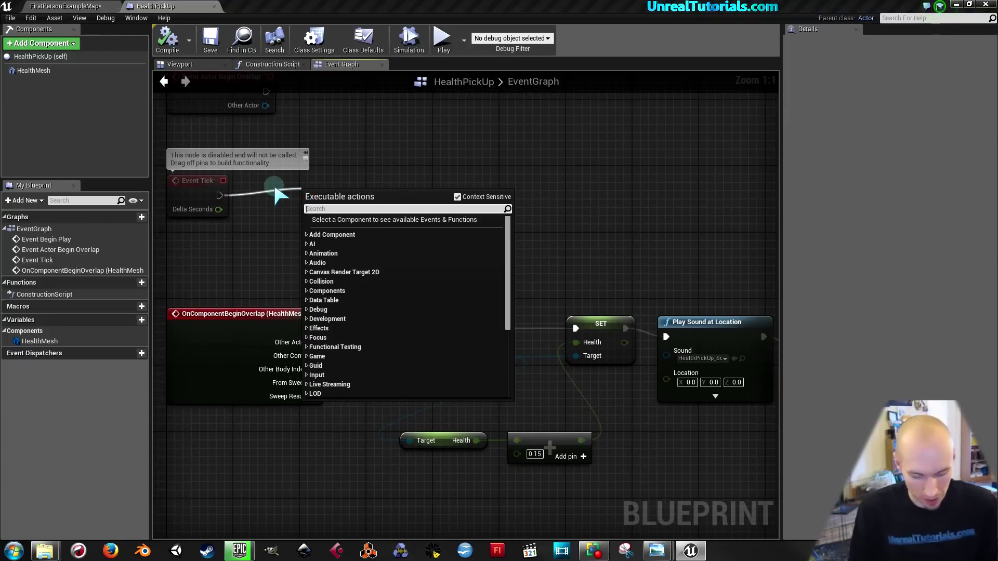
text(add actor)
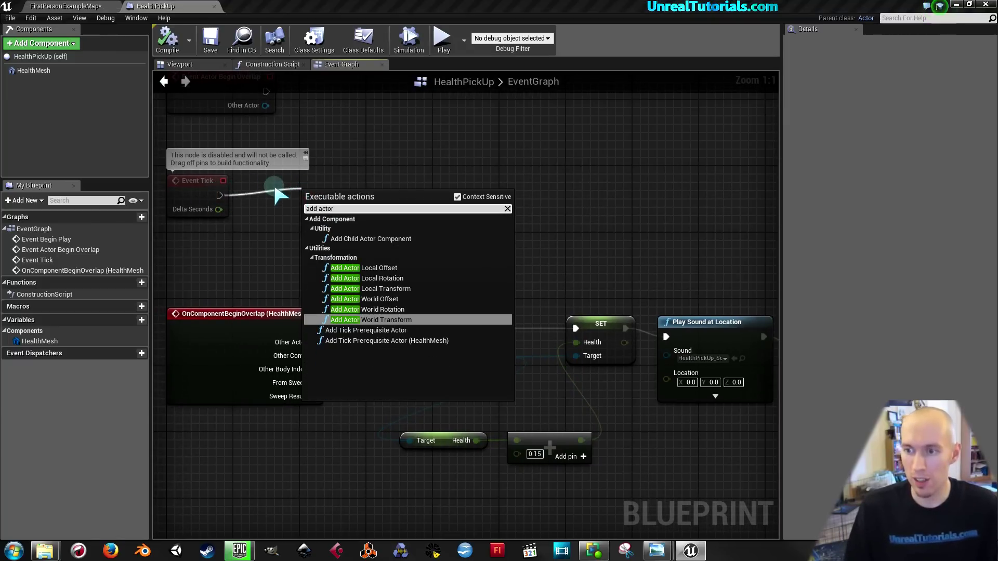
key(Up)
key(Up)
key(Up)
key(Up)
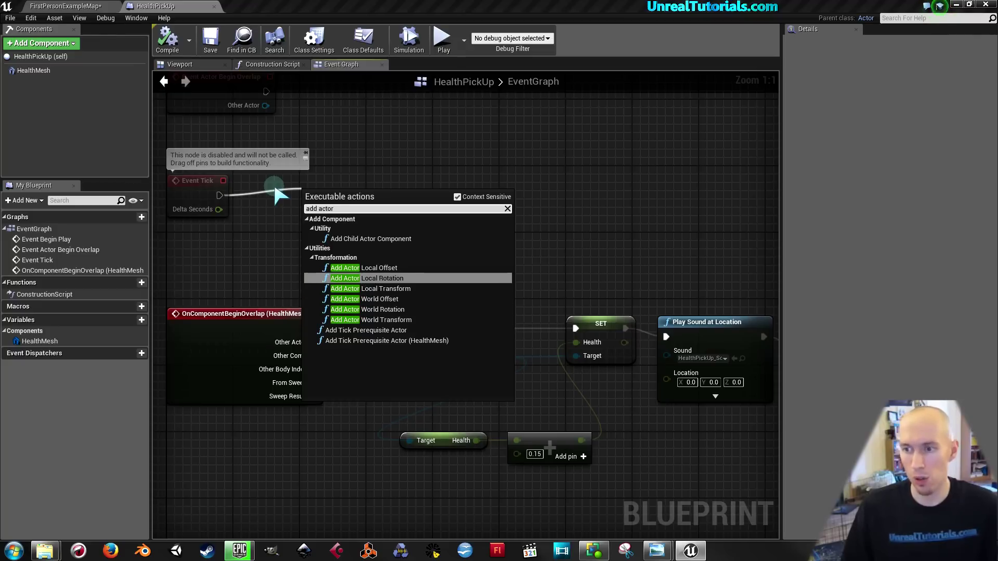
key(Return)
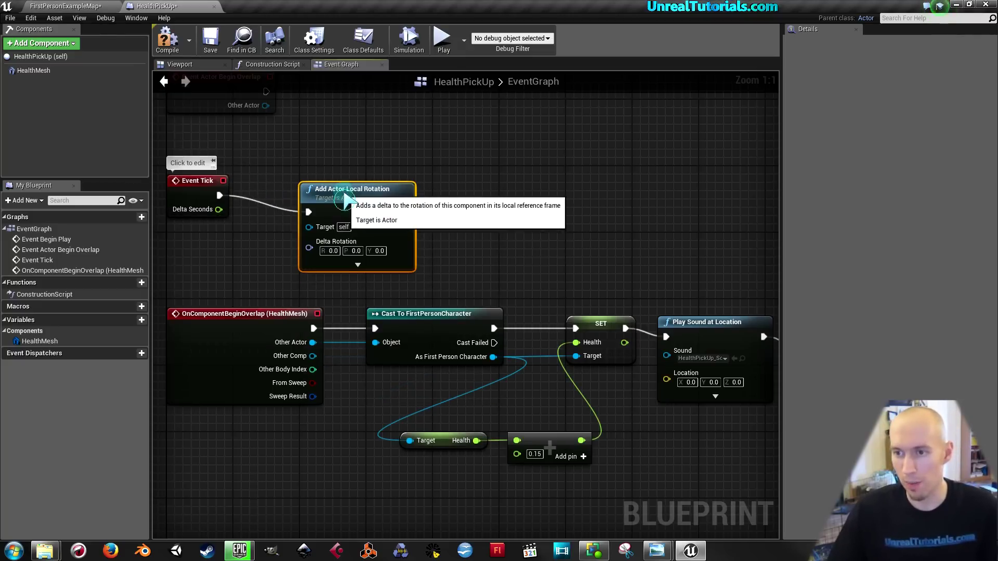
Set the local rotation's Yaw to 2.0 and save the HealthPickUp blueprint.
drag(313, 199, 305, 174)
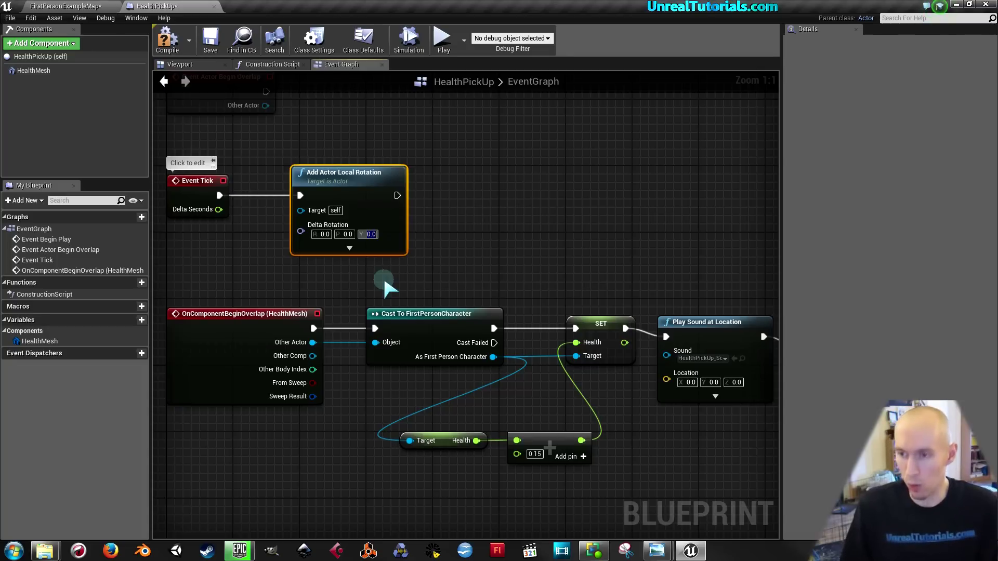
text(2.0)
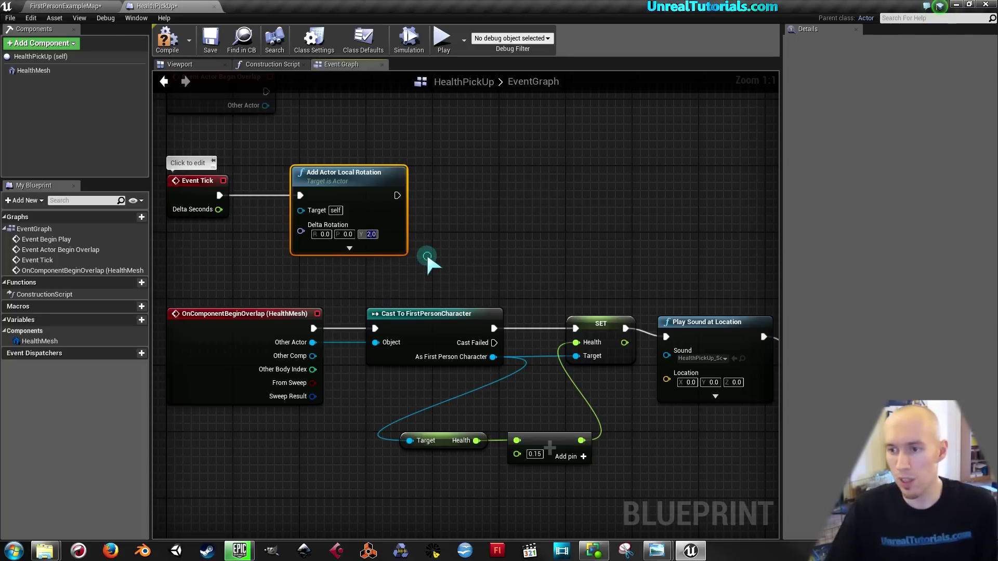
click(410, 267)
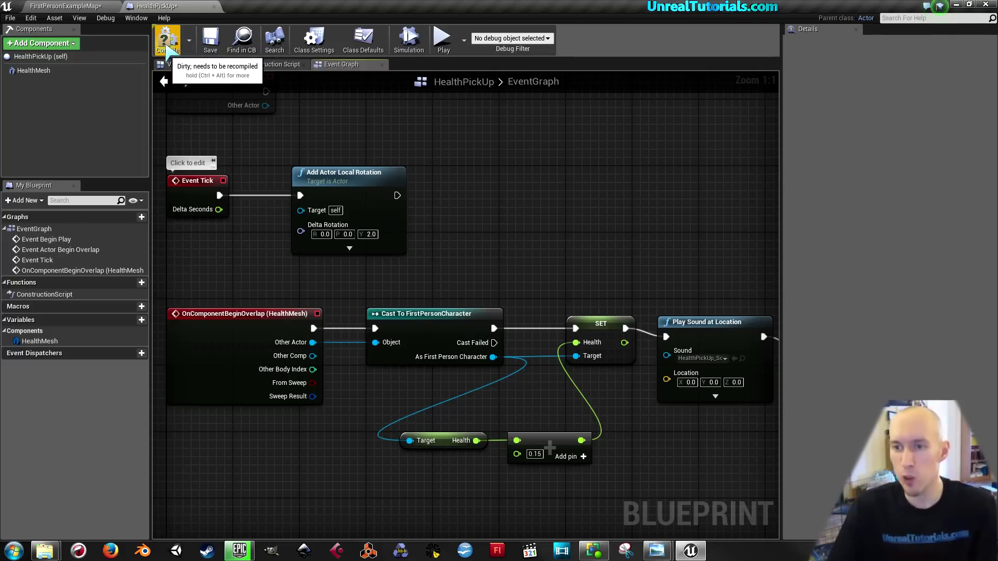
click(209, 44)
mouse_move(451, 226)
right_down()
mouse_move(421, 169)
mouse_move(451, 226)
right_up()
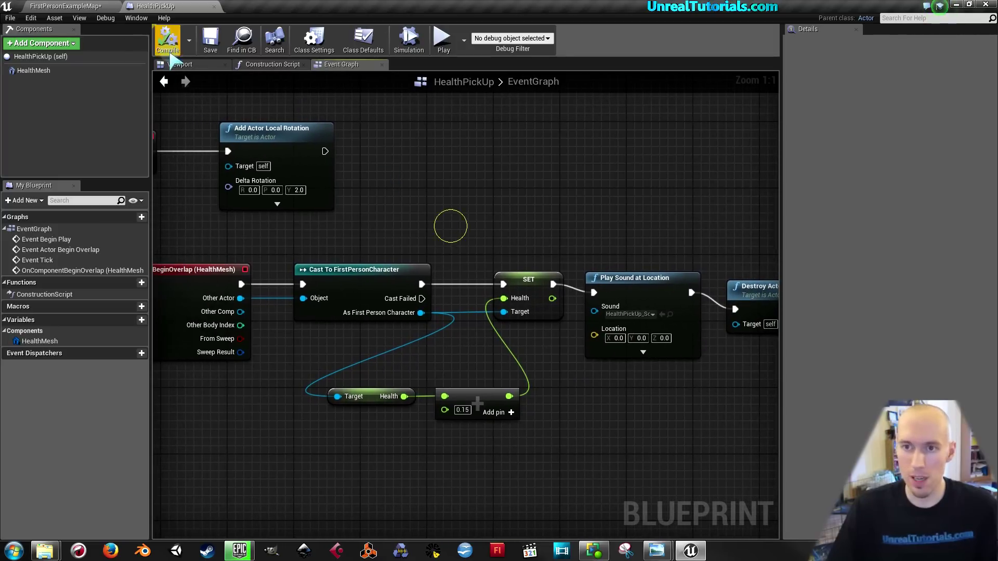
Save the map and place a HealthPickUp box in the level, raised above the floor.
click(104, 6)
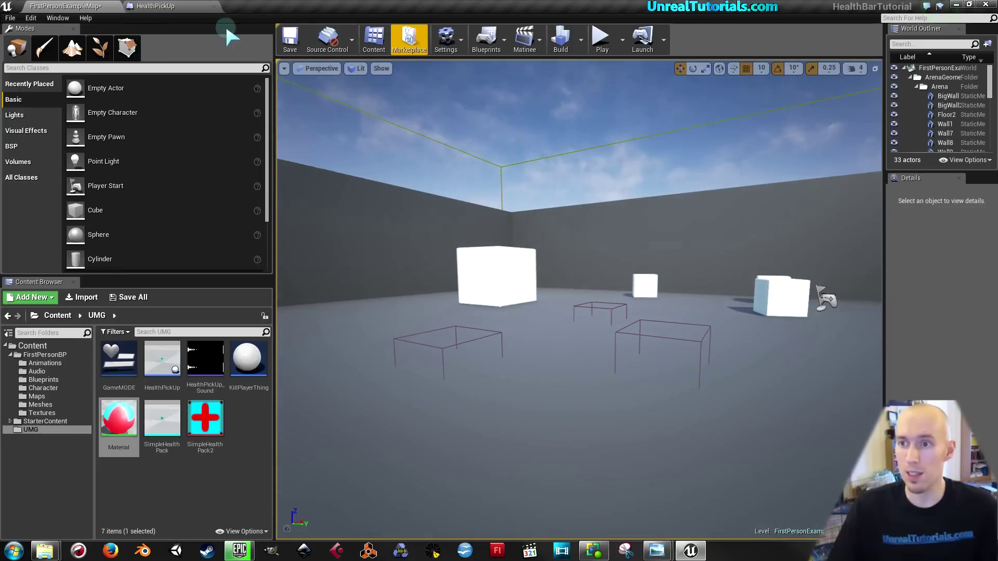
click(289, 41)
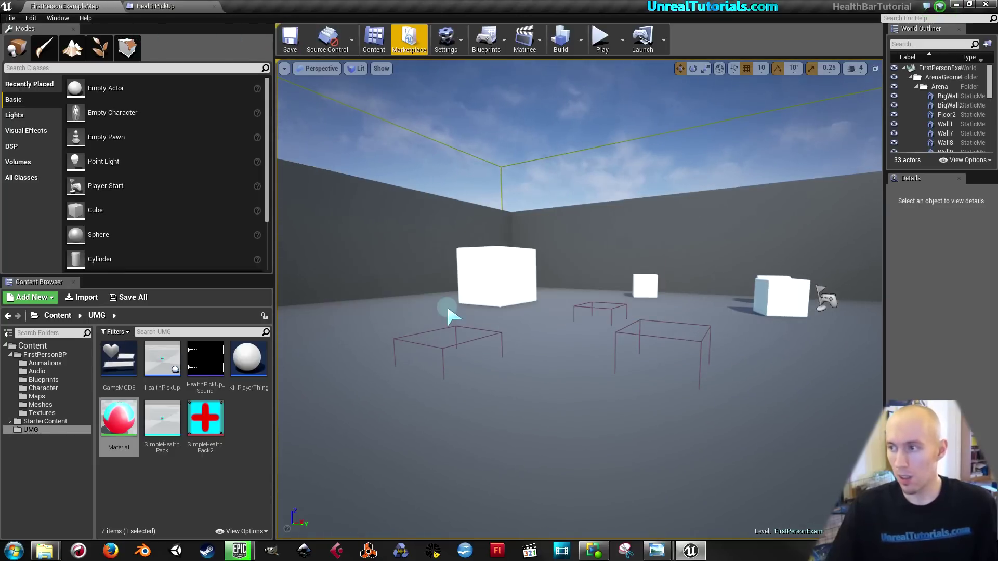
right_drag(579, 299, 579, 300)
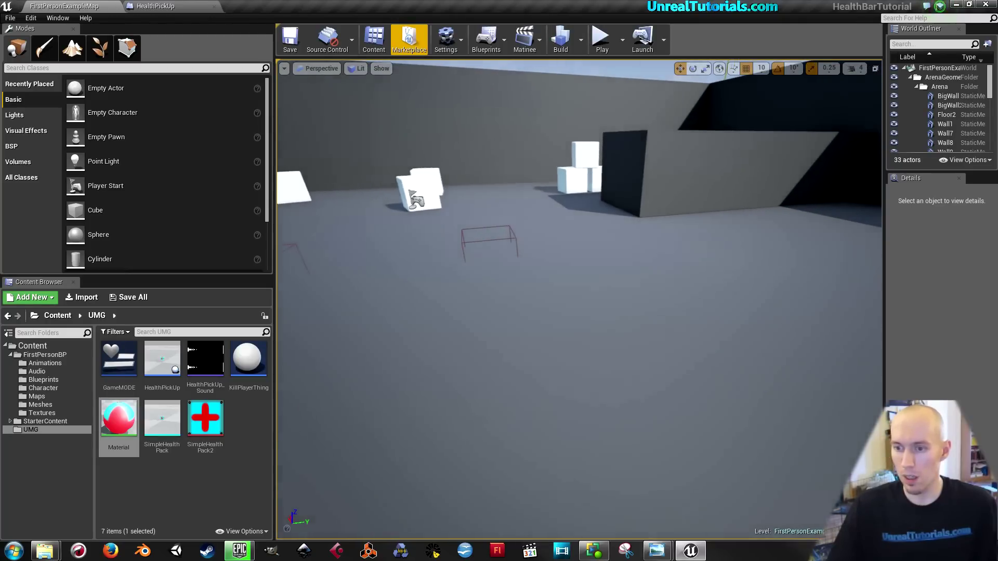
right_drag(579, 299, 445, 341)
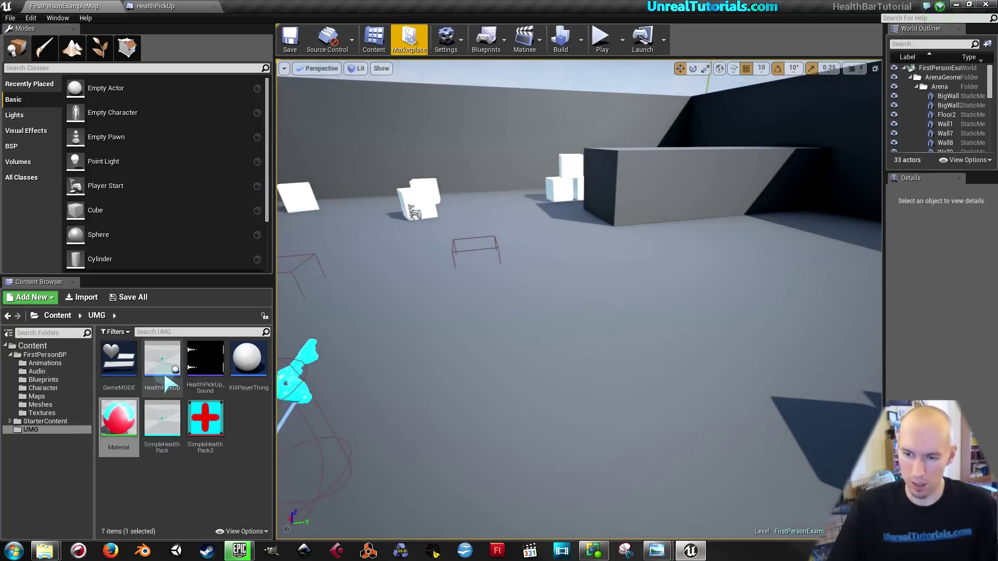
drag(166, 370, 537, 310)
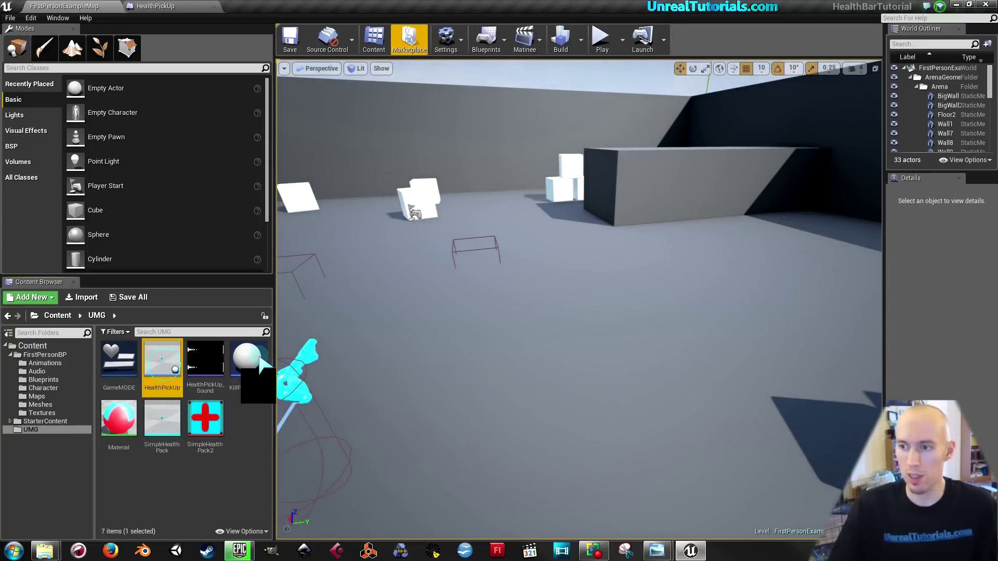
drag(611, 299, 612, 300)
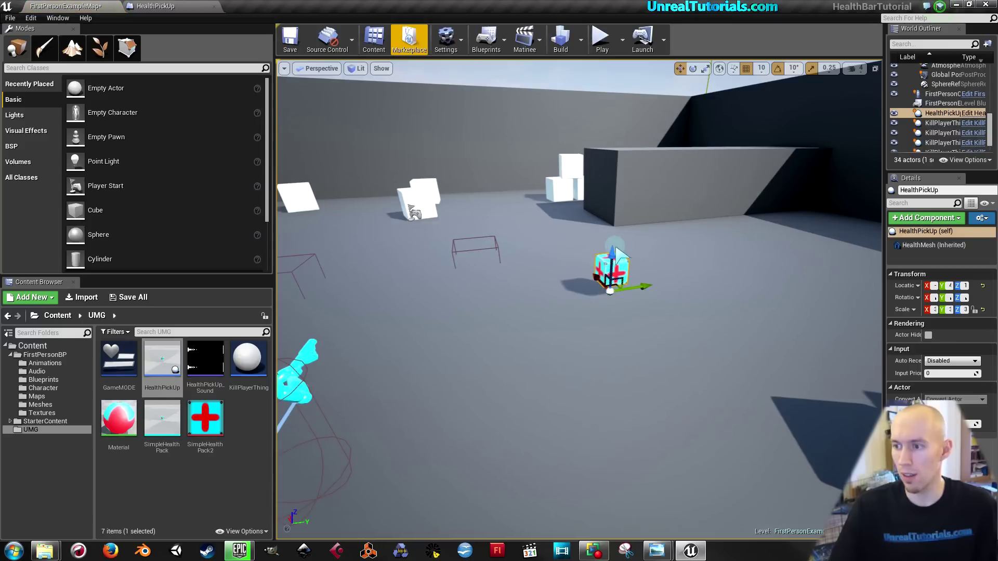
right_drag(602, 277, 629, 258)
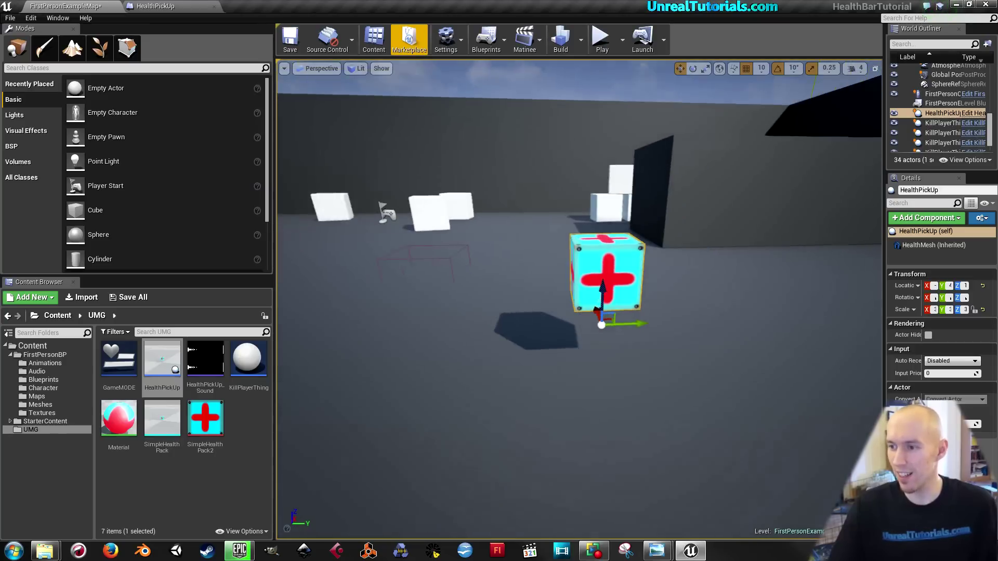
drag(573, 278, 574, 268)
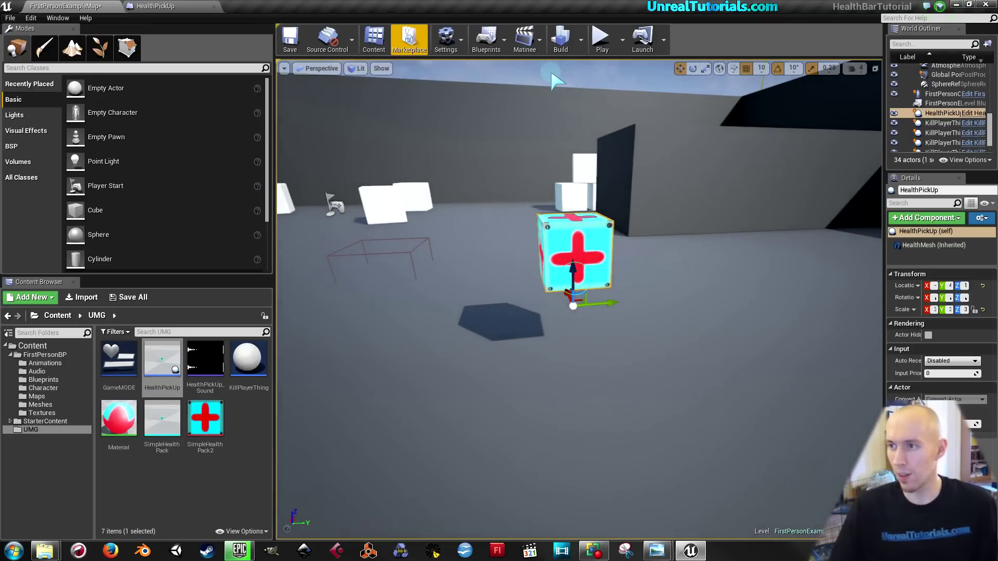
Play the level and walk the player into the health pickup to collect it.
click(605, 40)
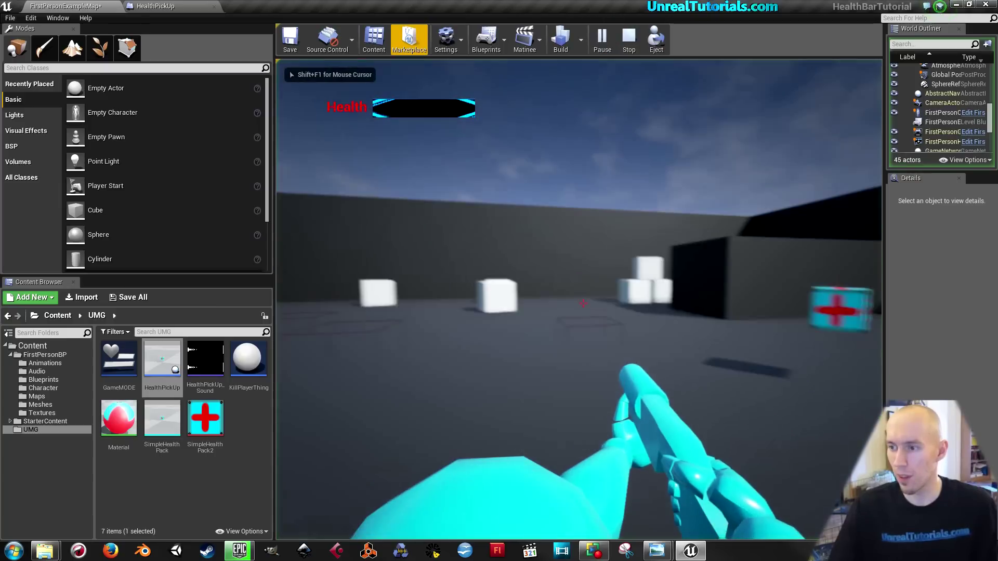
key(w)
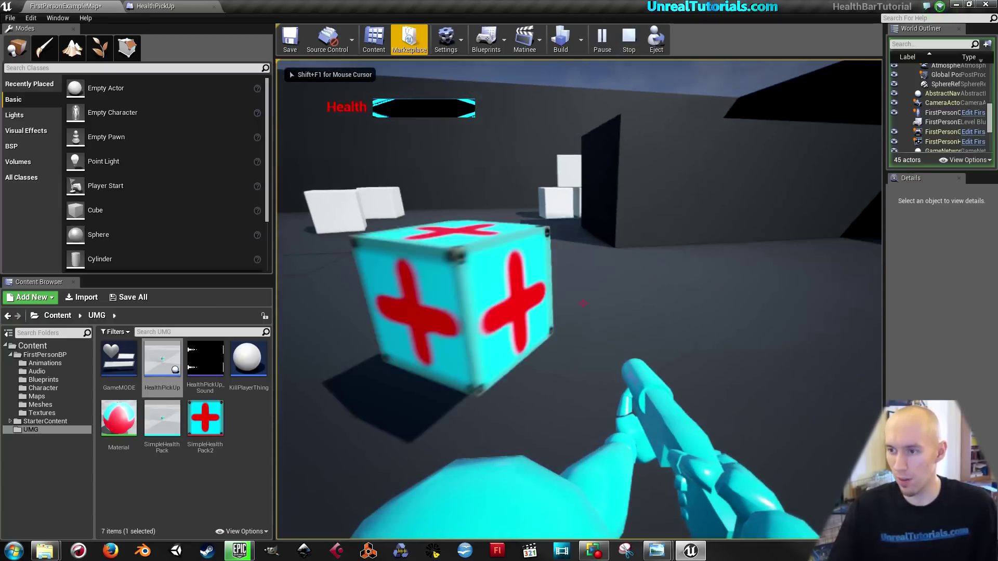
key(s)
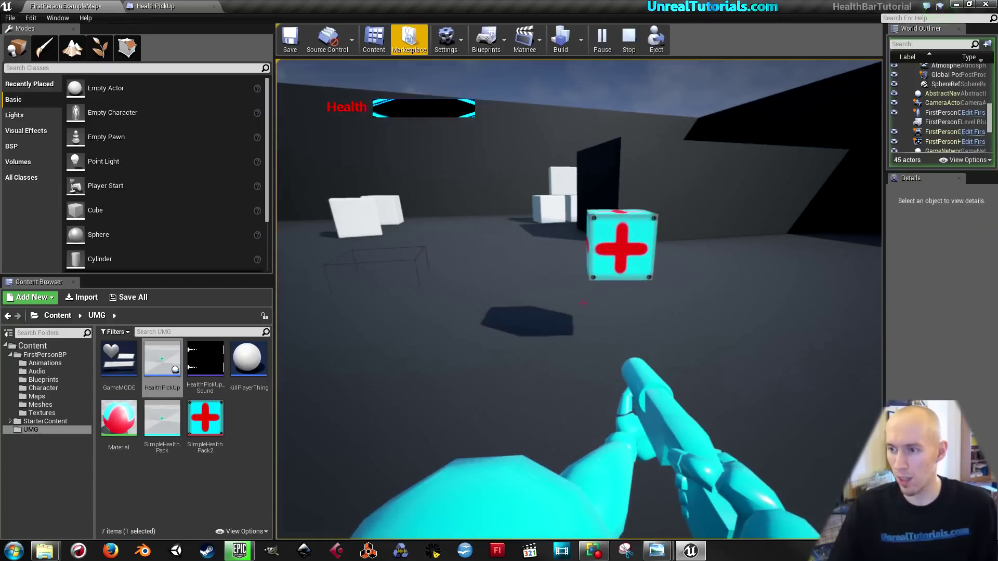
key(a)
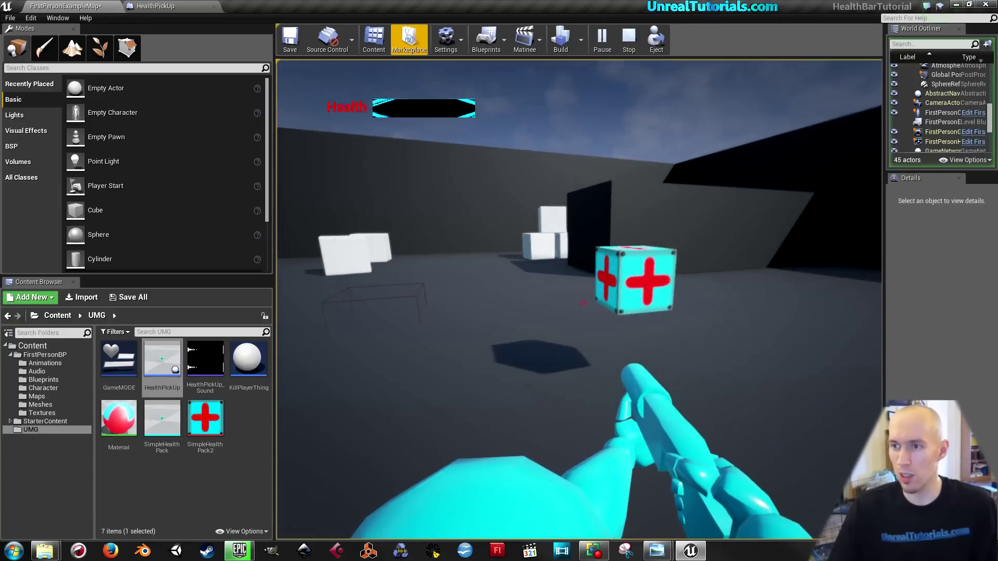
key(w)
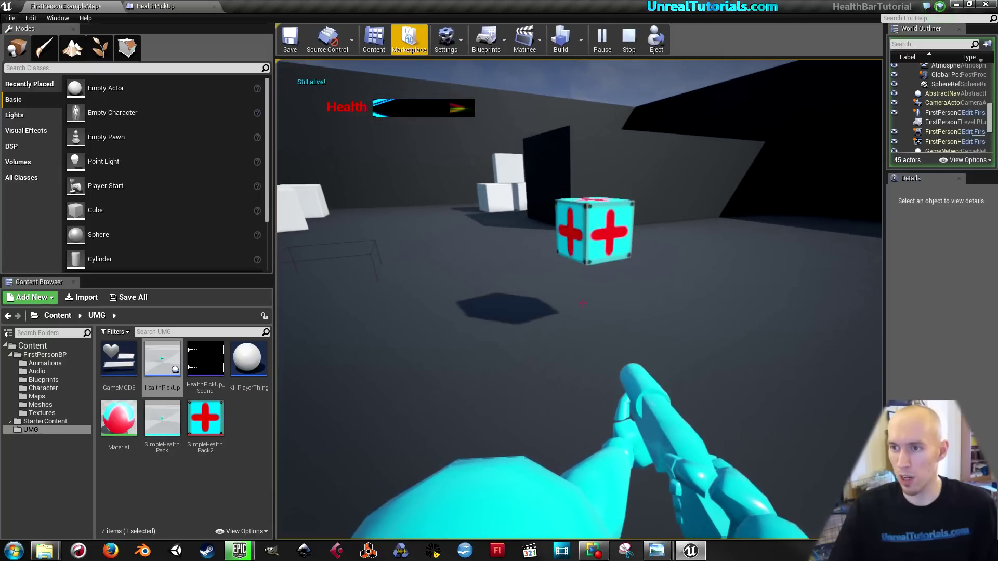
key(w)
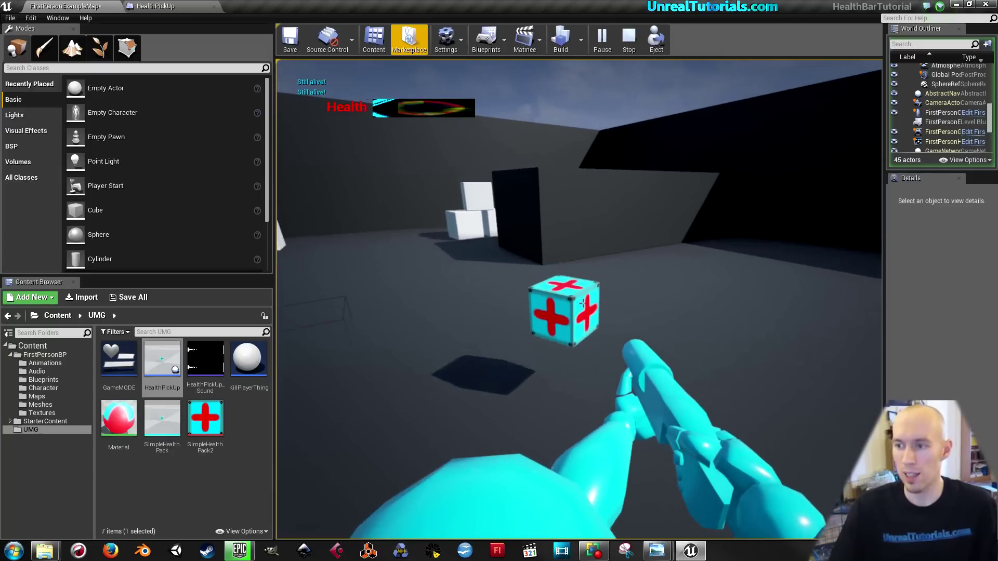
key(w)
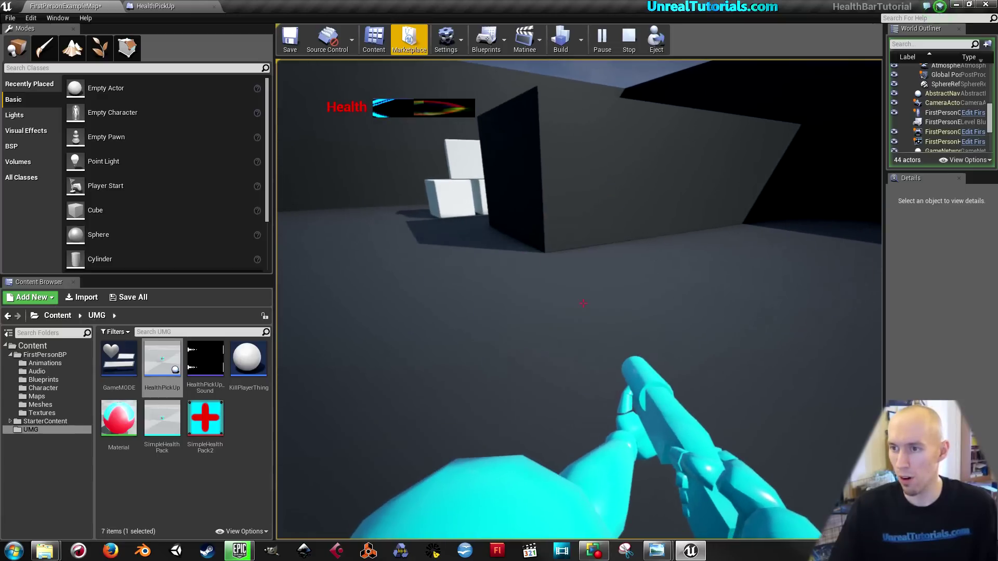
End the play session and place three more HealthPickUp boxes in the level.
key(s)
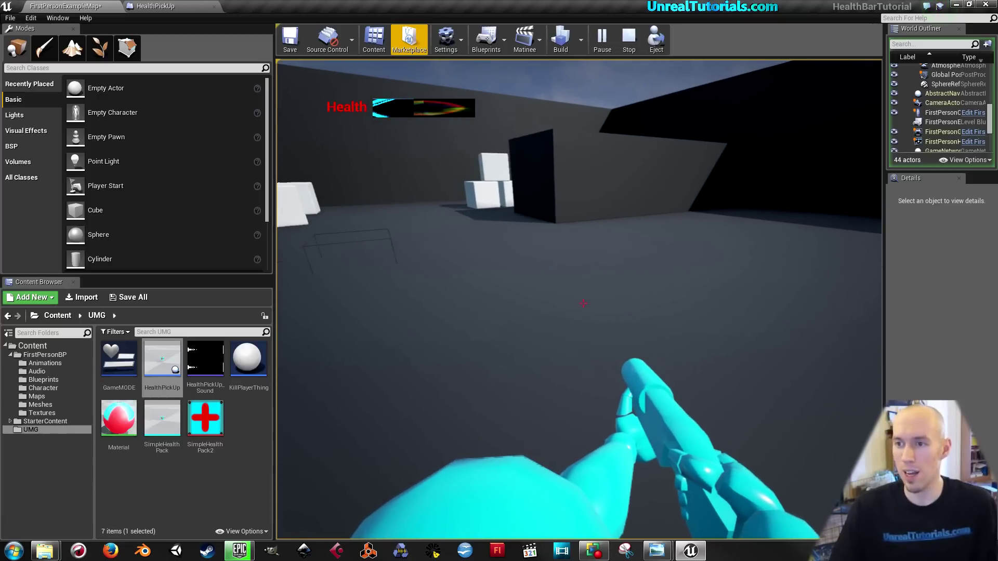
key(Escape)
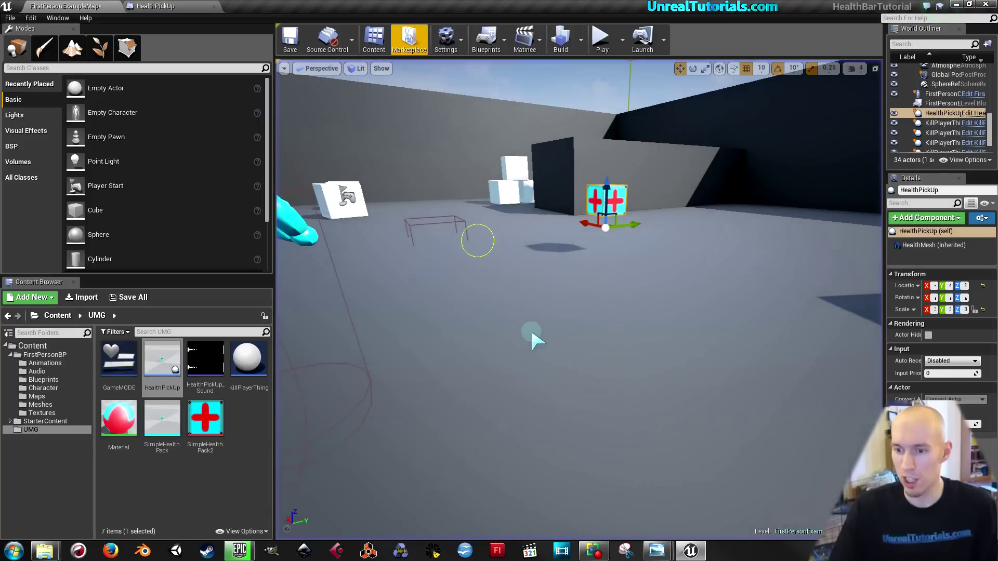
drag(172, 376, 679, 272)
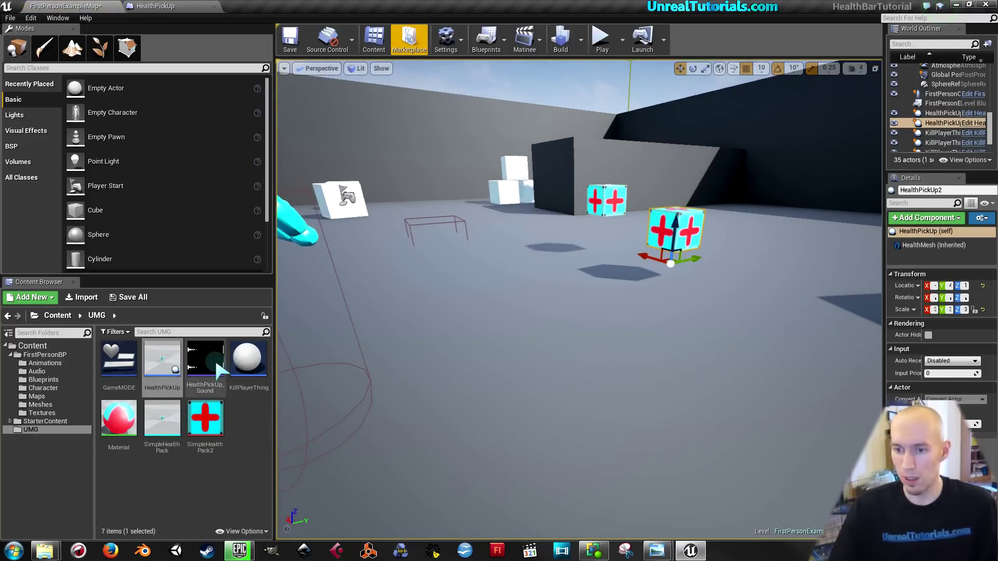
drag(163, 359, 450, 243)
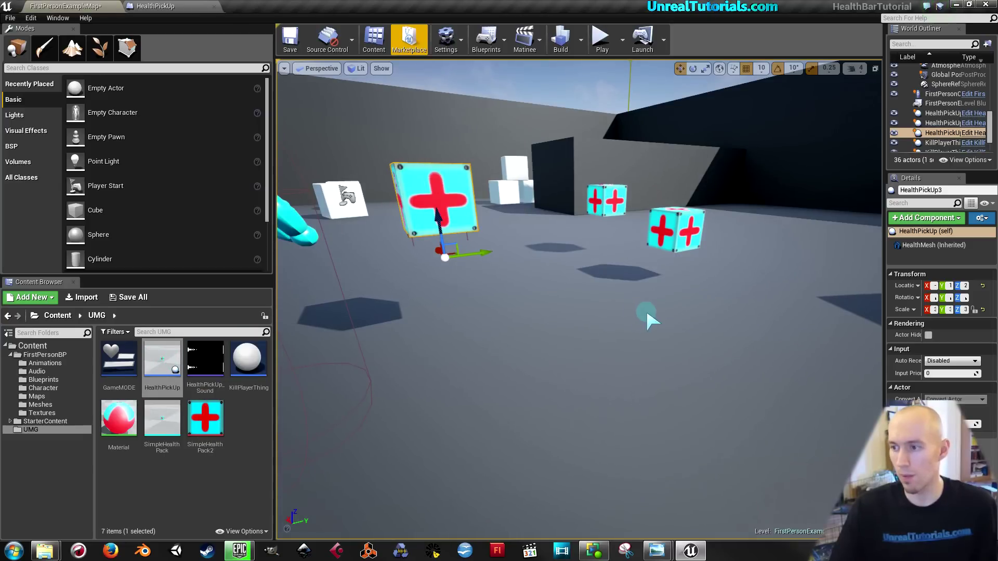
drag(647, 313, 618, 320)
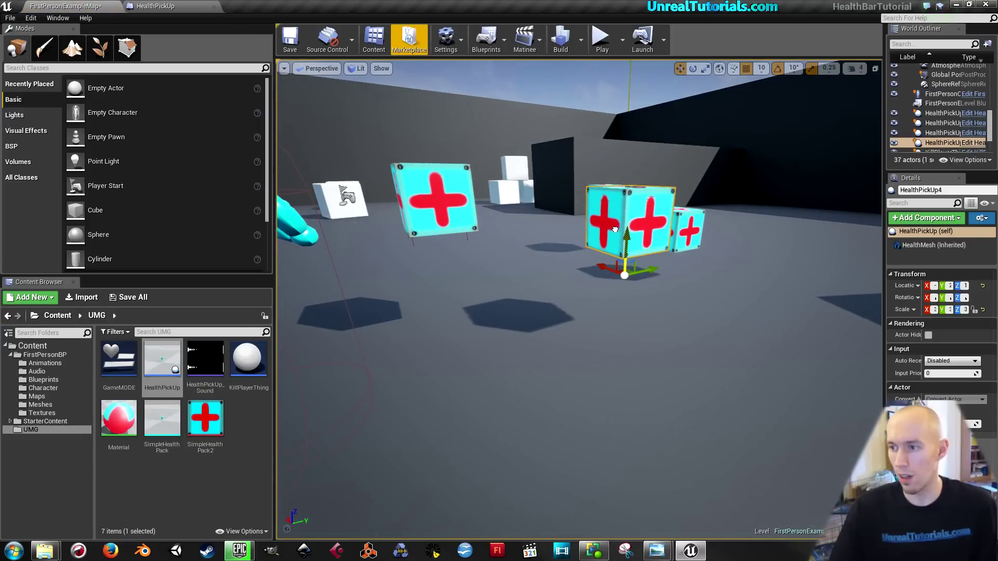
right_drag(622, 287, 603, 292)
scroll(603, 292, down, 3)
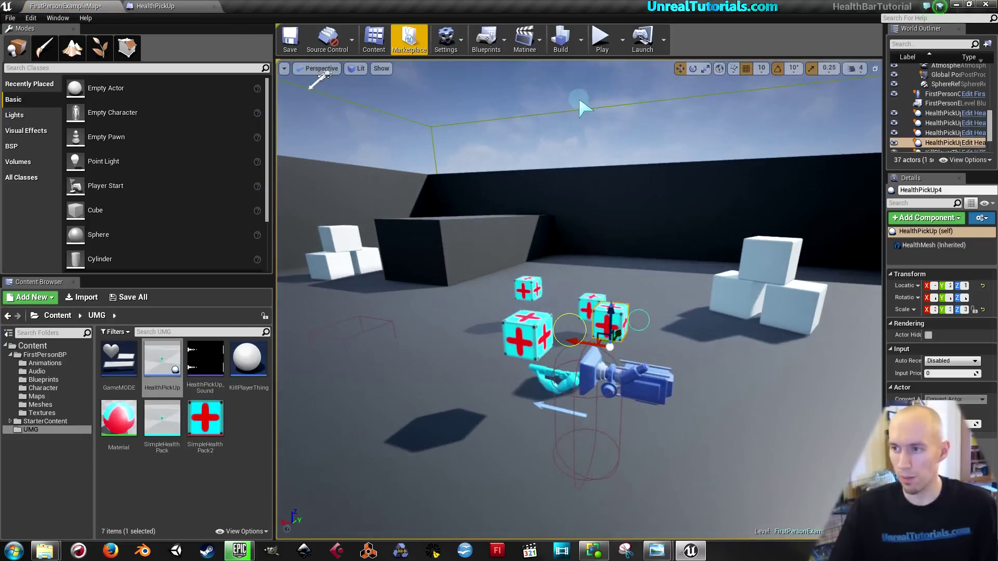
Play the level and walk through the health pickups, collecting three of them.
click(601, 39)
click(583, 303)
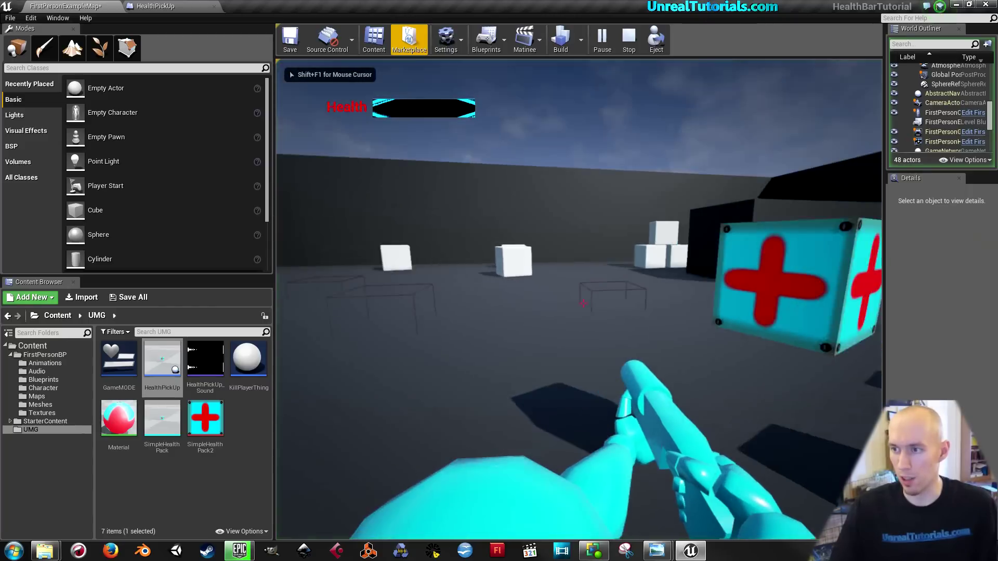
key(w)
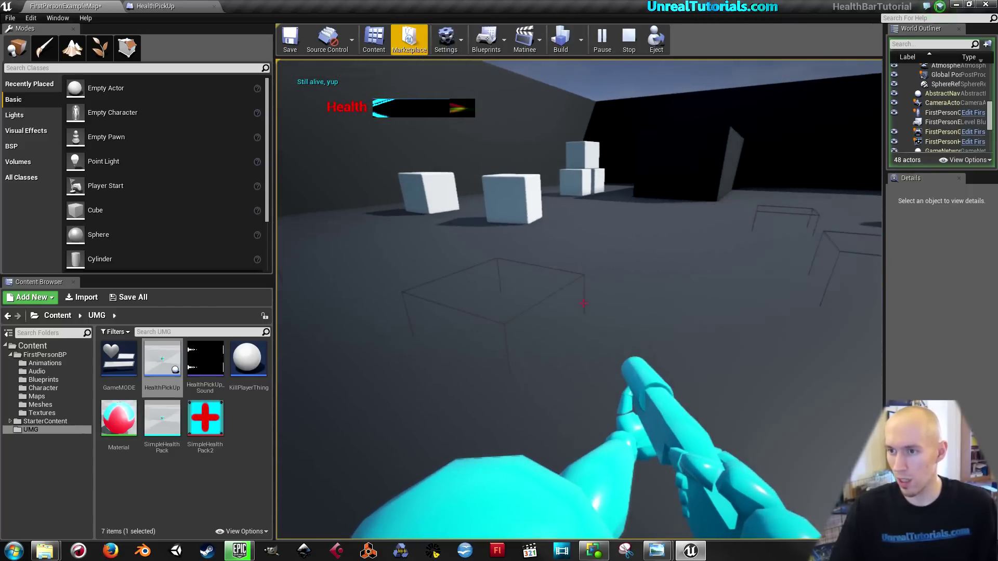
key(w)
key(w)
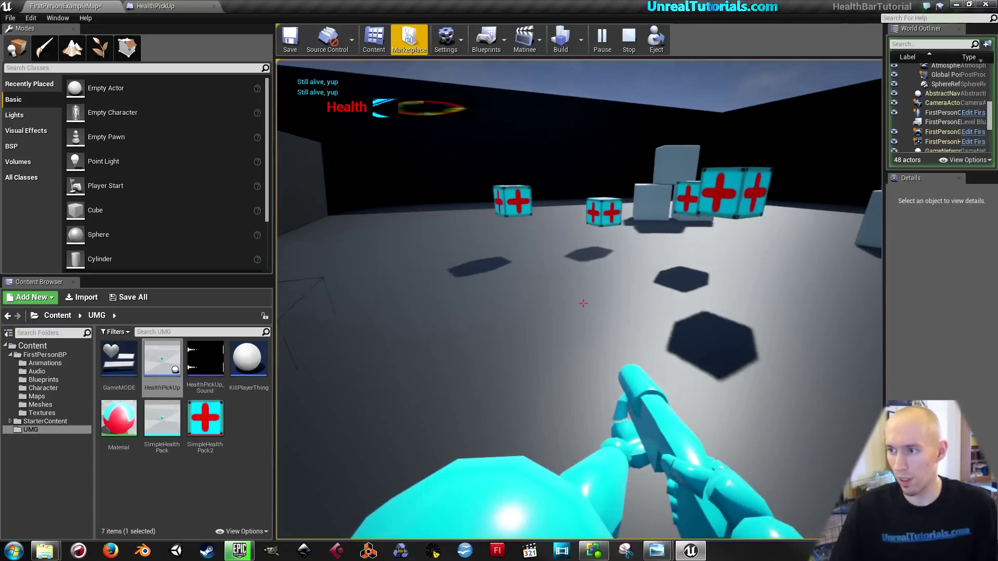
key(w)
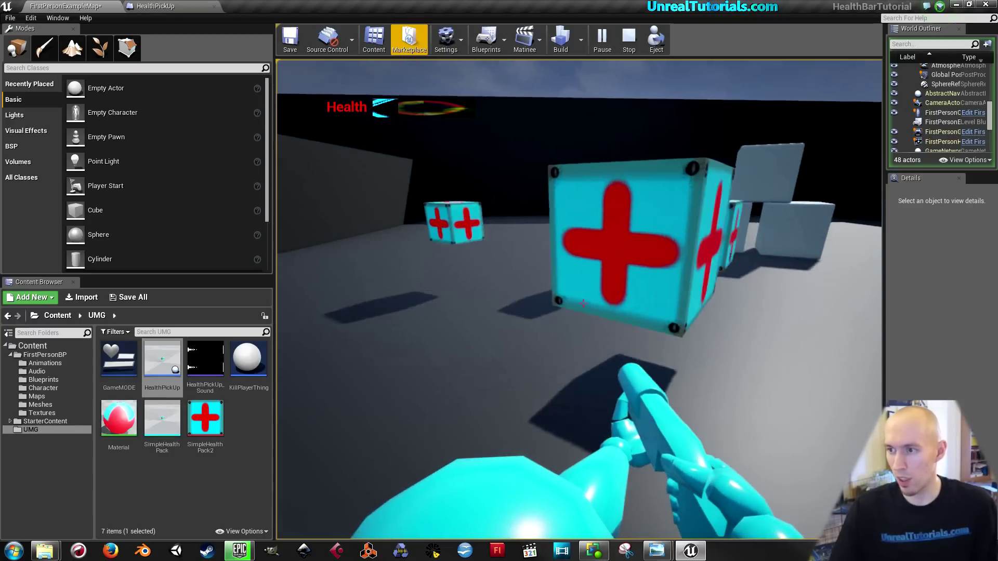
key(w)
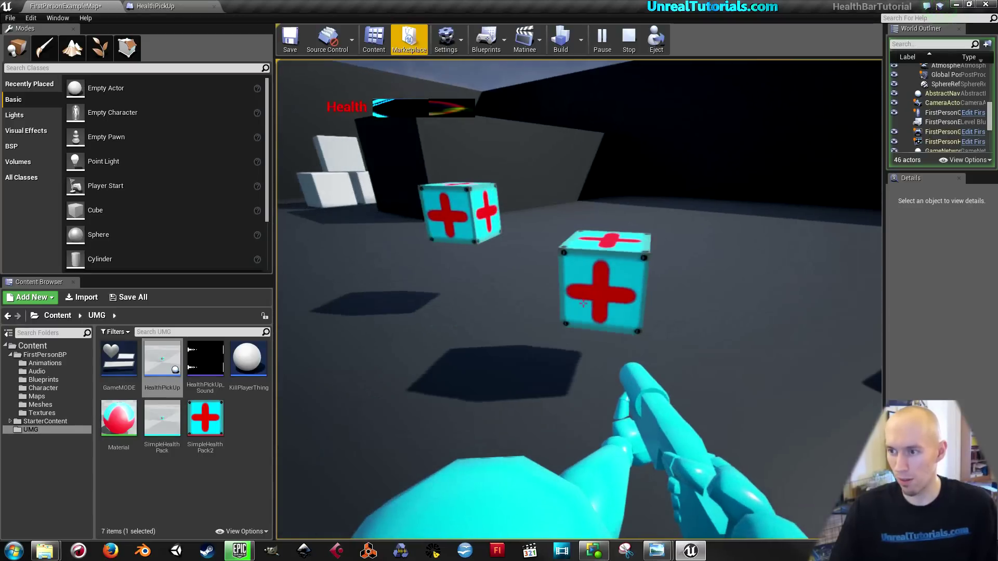
key(w)
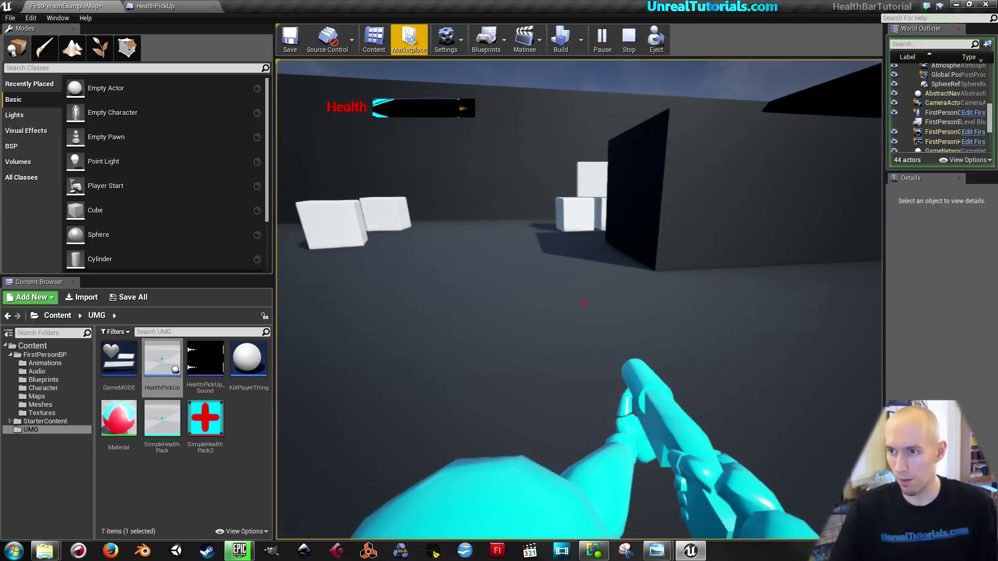